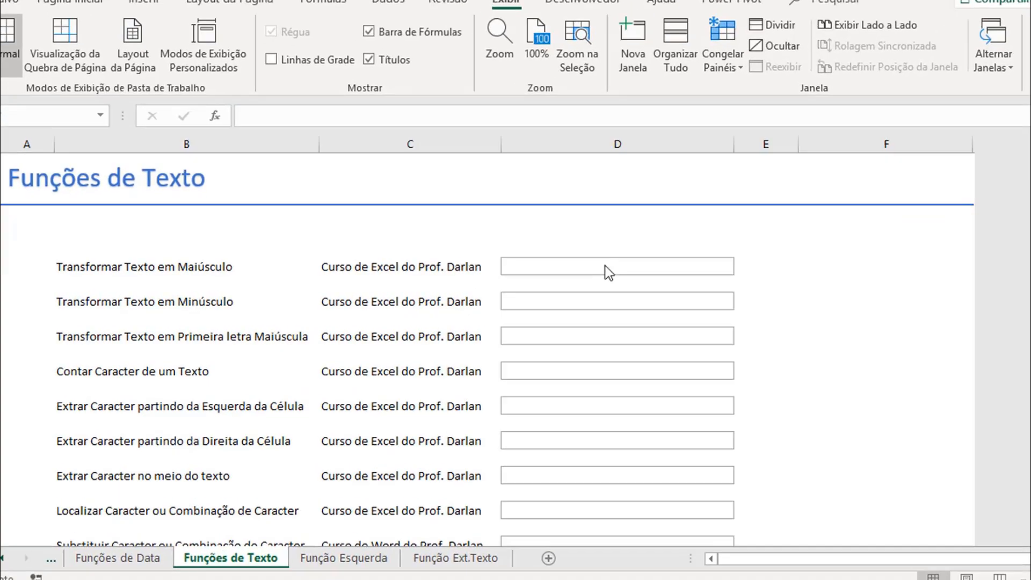
Enter =MAIÚSCULA(C7) in D7 to convert the text in C7 to uppercase
{"action": "left_click", "coordinate": [547, 271]}
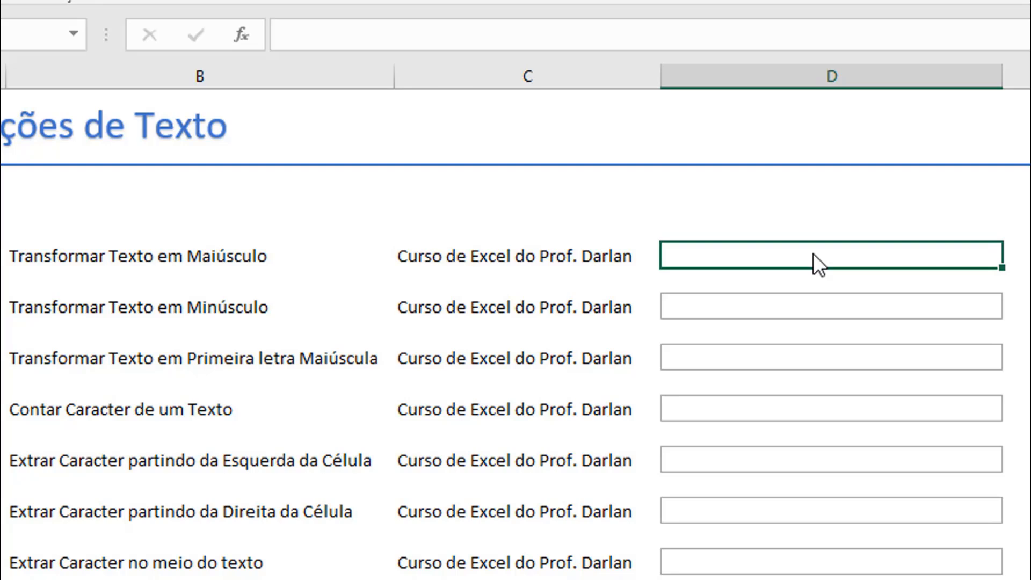
{"action": "type", "text": "="}
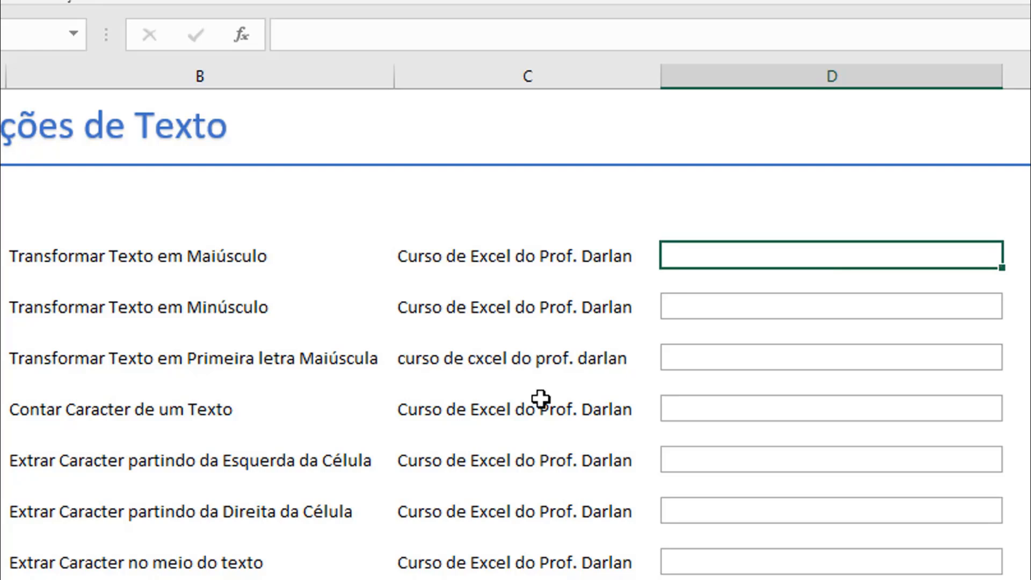
{"action": "type", "text": "=m"}
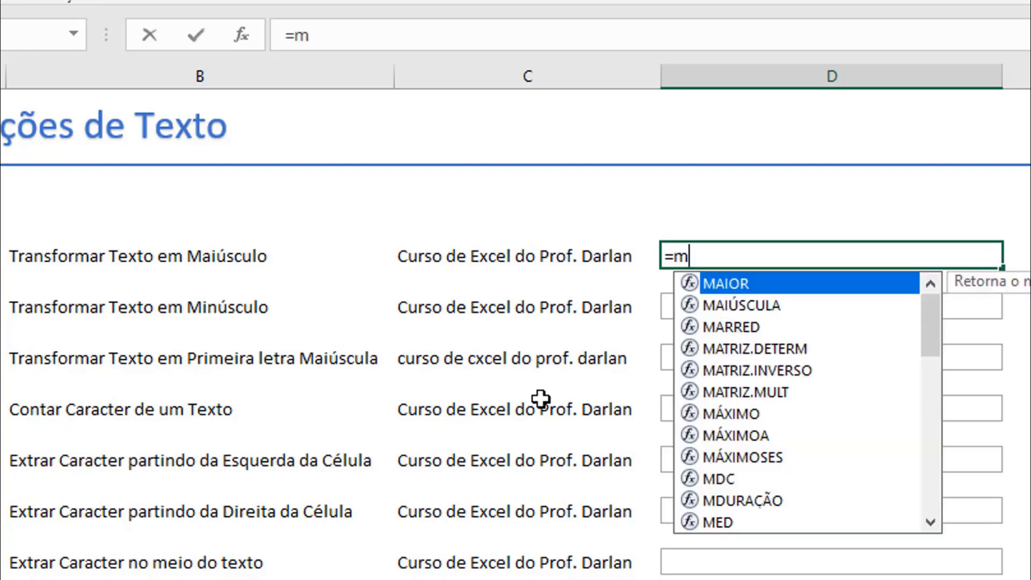
{"action": "key", "text": "Down"}
{"action": "key", "text": "Tab"}
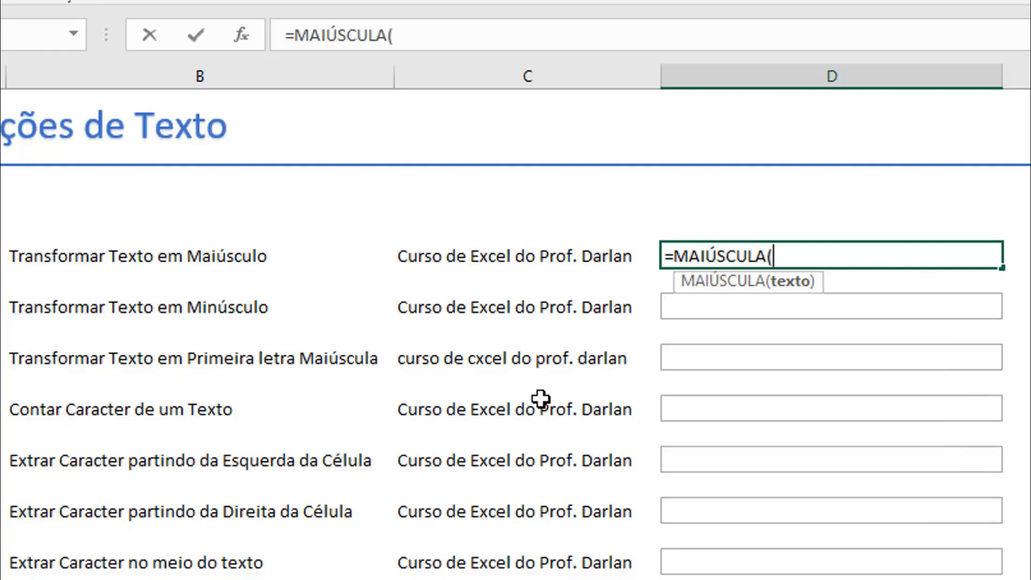
{"action": "left_click", "coordinate": [520, 257]}
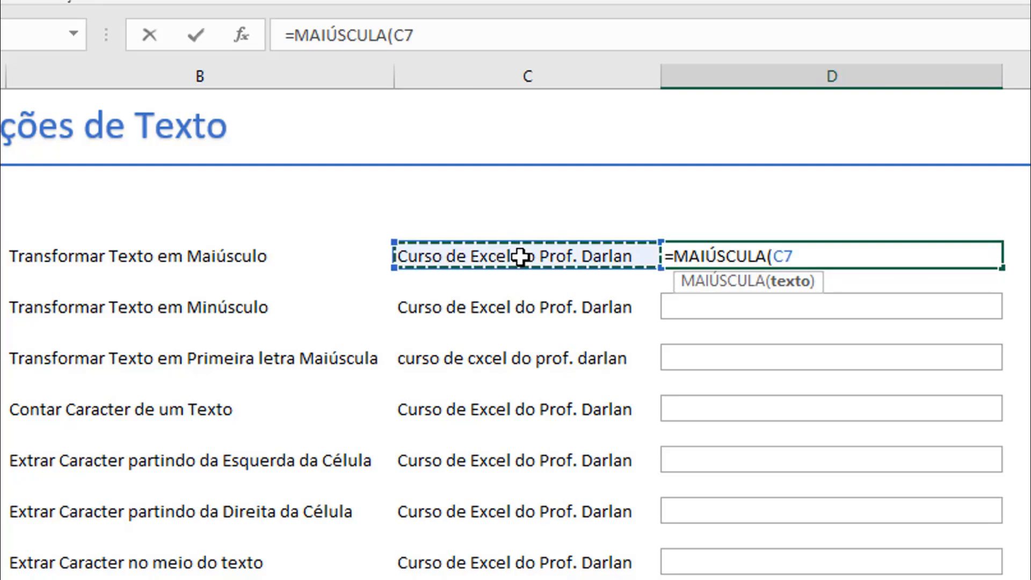
{"action": "type", "text": ")"}
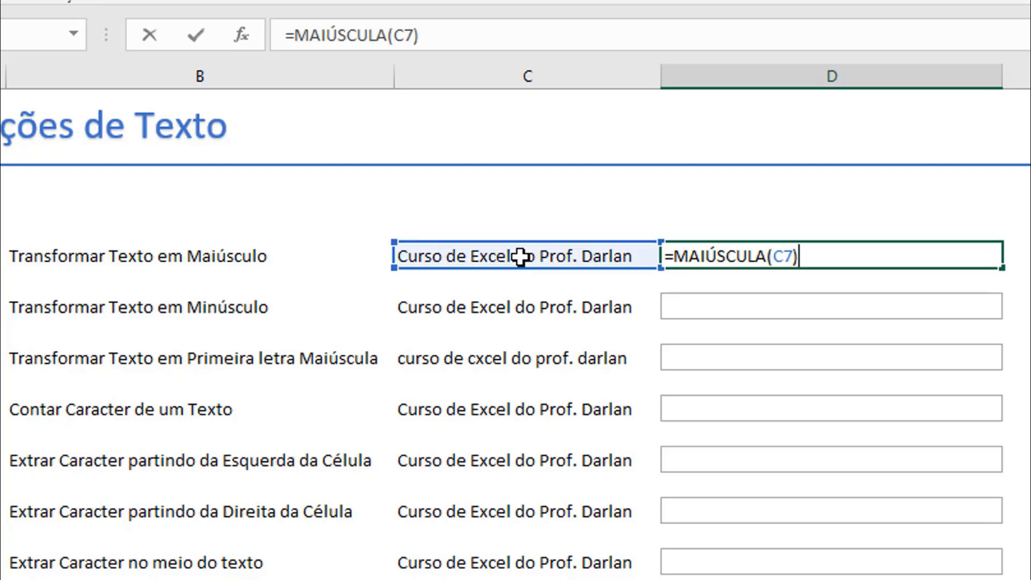
{"action": "key", "text": "Return"}
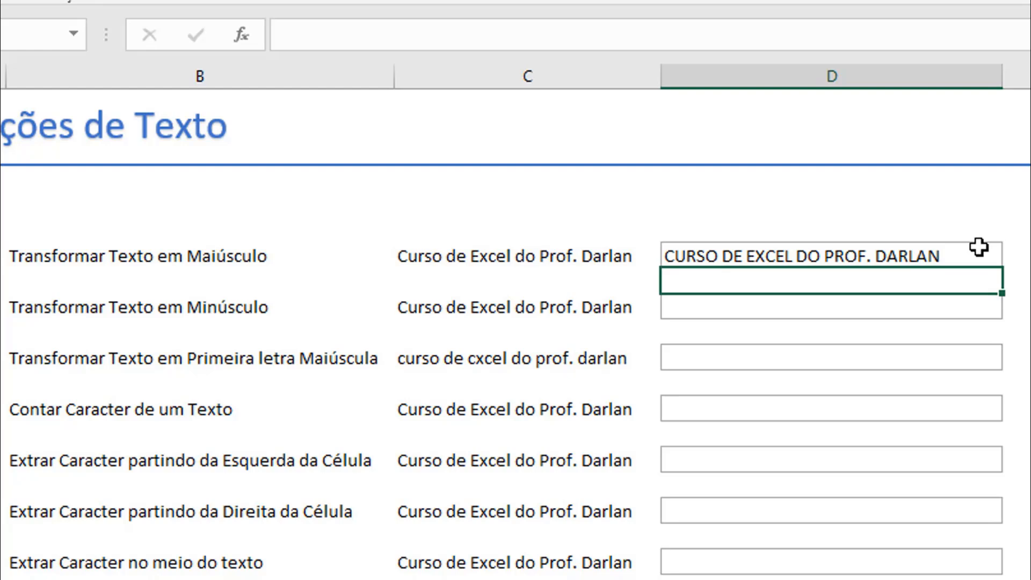
{"action": "double_click", "coordinate": [794, 256]}
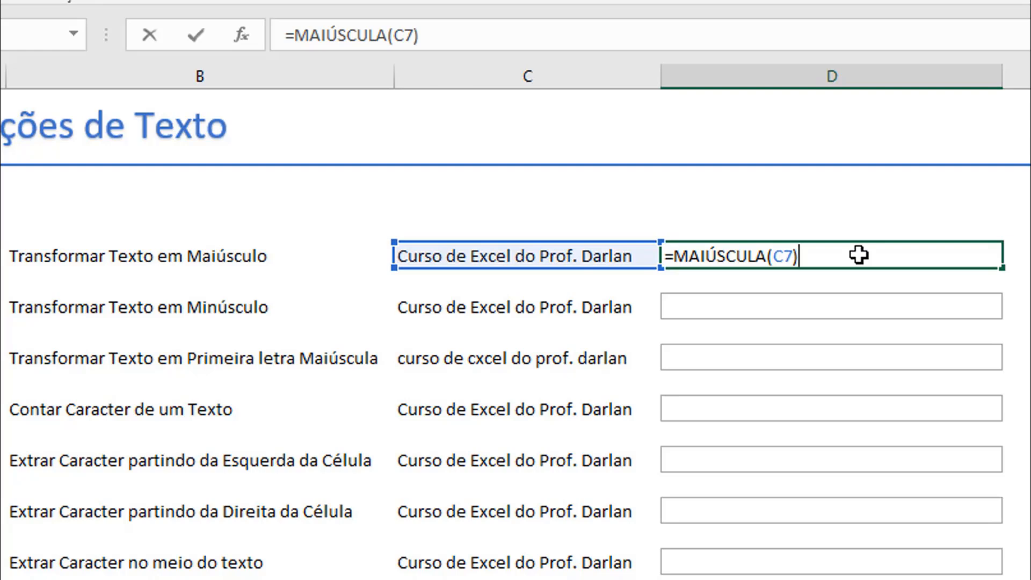
{"action": "key", "text": "Left"}
{"action": "key", "text": "shift+Left"}
{"action": "key", "text": "shift+Left"}
{"action": "type", "text": "procv("}
{"action": "key", "text": "Right"}
{"action": "type", "text": ")"}
{"action": "key", "text": "Left"}
{"action": "key", "text": "Left"}
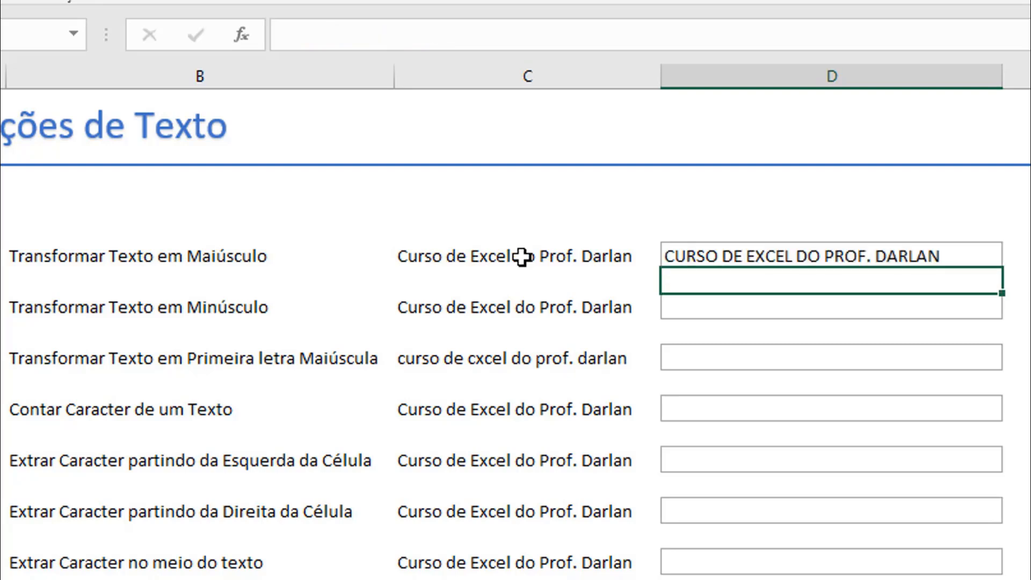
Enter a MINÚSCULA formula in D9 that converts the text in B9 to lowercase
{"action": "key", "text": "Down"}
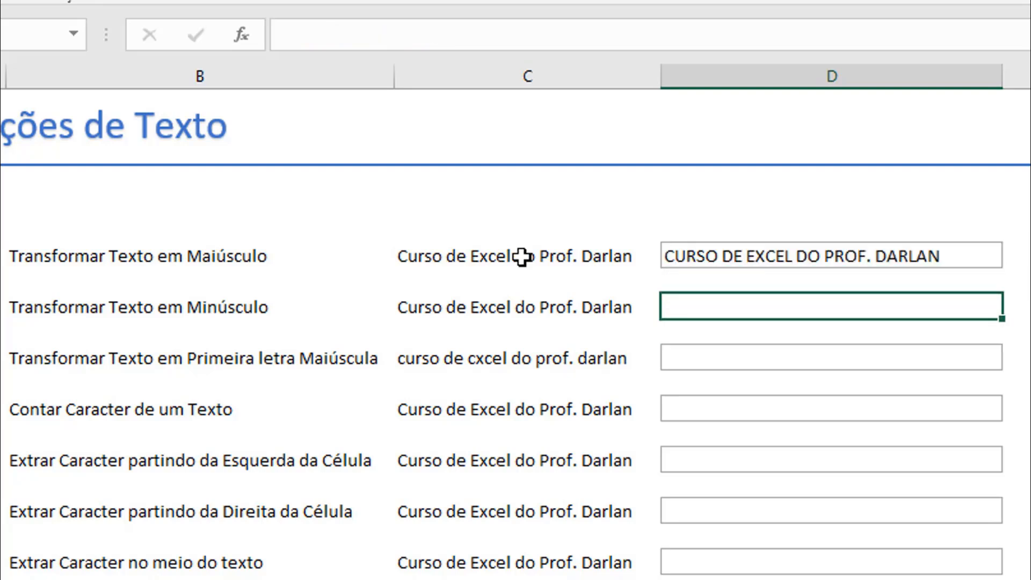
{"action": "type", "text": "="}
{"action": "key", "text": "Left"}
{"action": "key", "text": "BackSpace"}
{"action": "key", "text": "BackSpace"}
{"action": "type", "text": "m"}
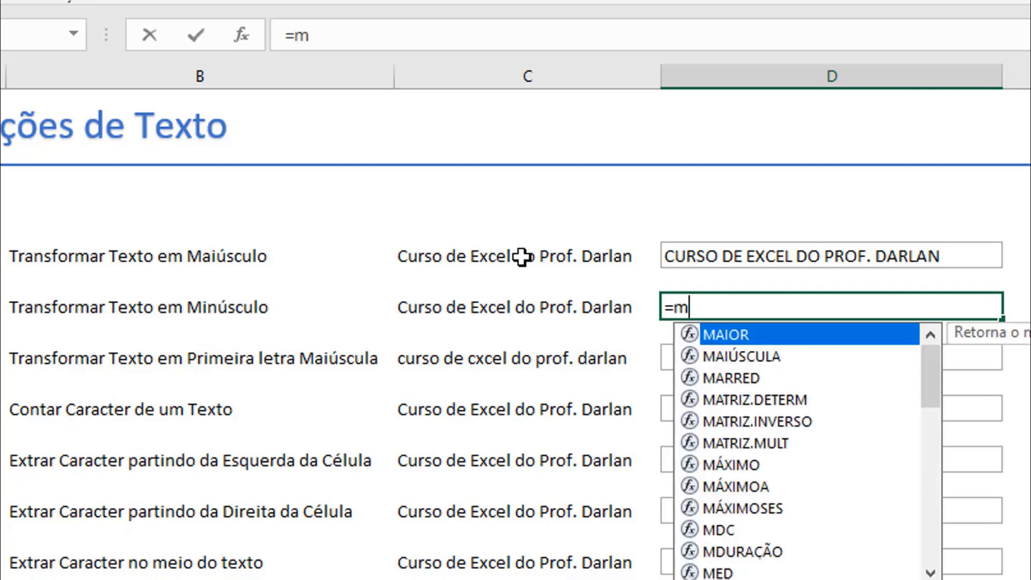
{"action": "type", "text": "in"}
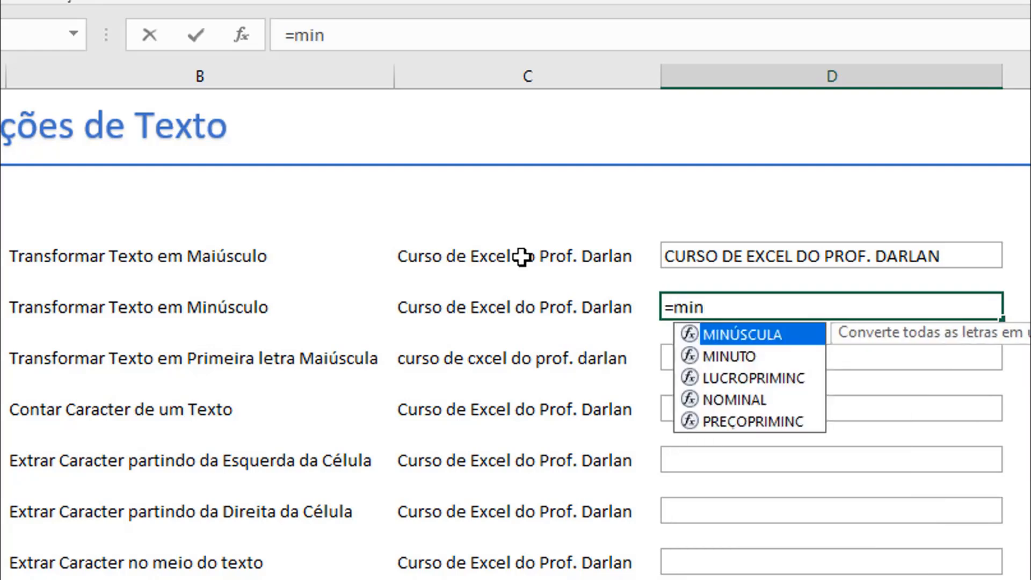
{"action": "key", "text": "Tab"}
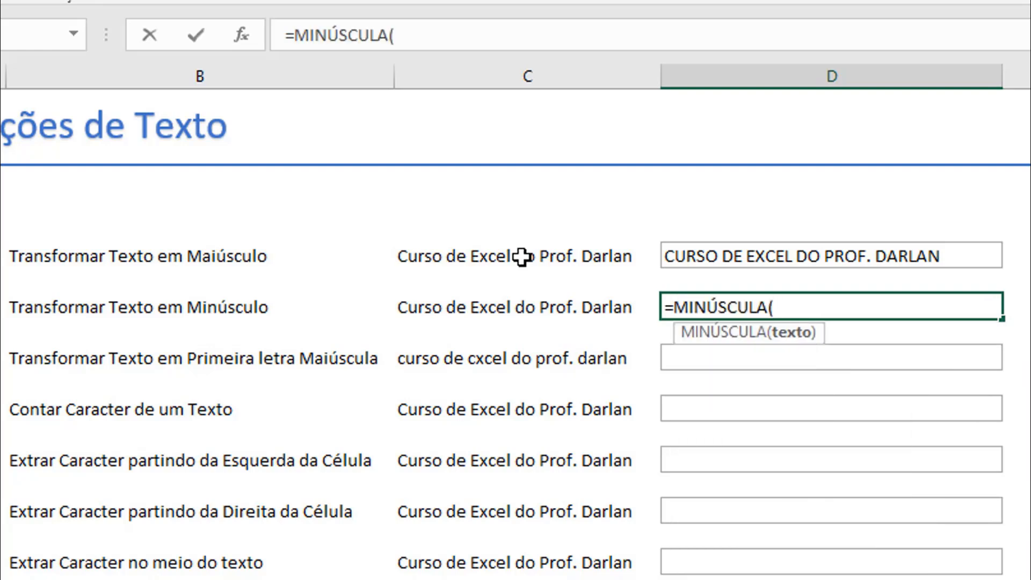
{"action": "key", "text": "Left"}
{"action": "key", "text": "Left"}
{"action": "key", "text": "Return"}
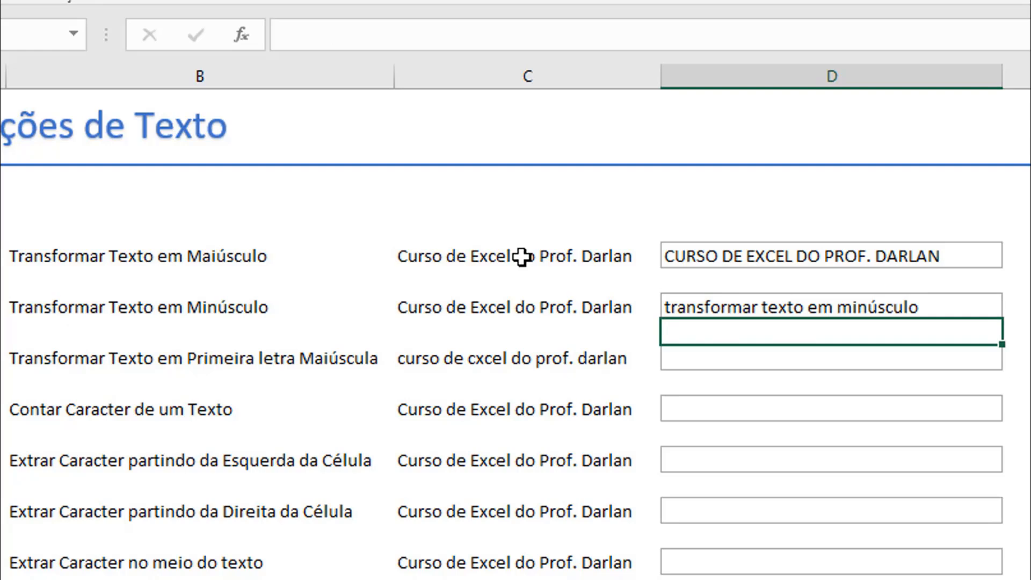
Enter a PRI.MAIÚSCULA formula in D11 that capitalizes the first letter of each word in C11
{"action": "key", "text": "Down"}
{"action": "key", "text": "Down"}
{"action": "key", "text": "Up"}
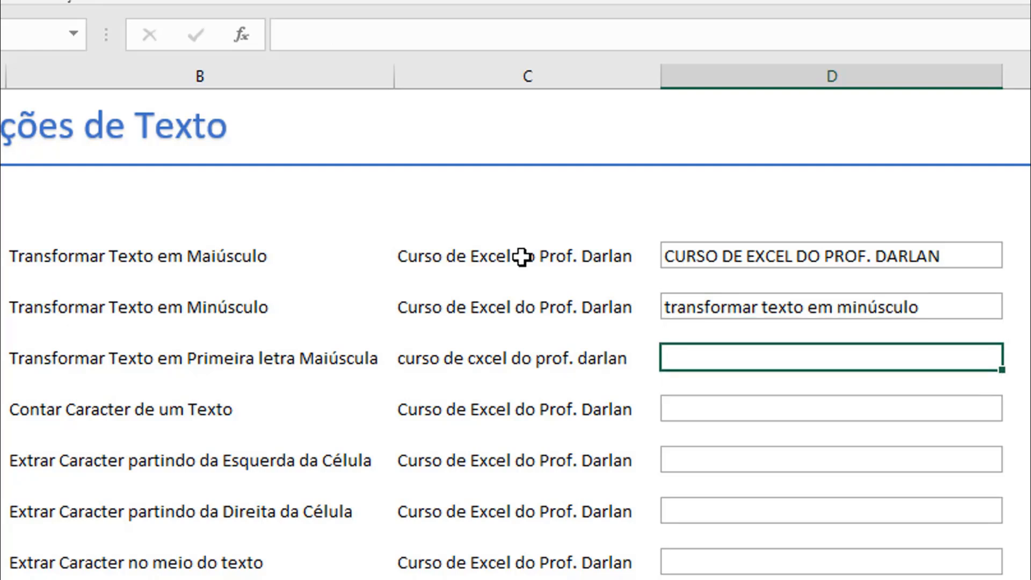
{"action": "type", "text": "=pri"}
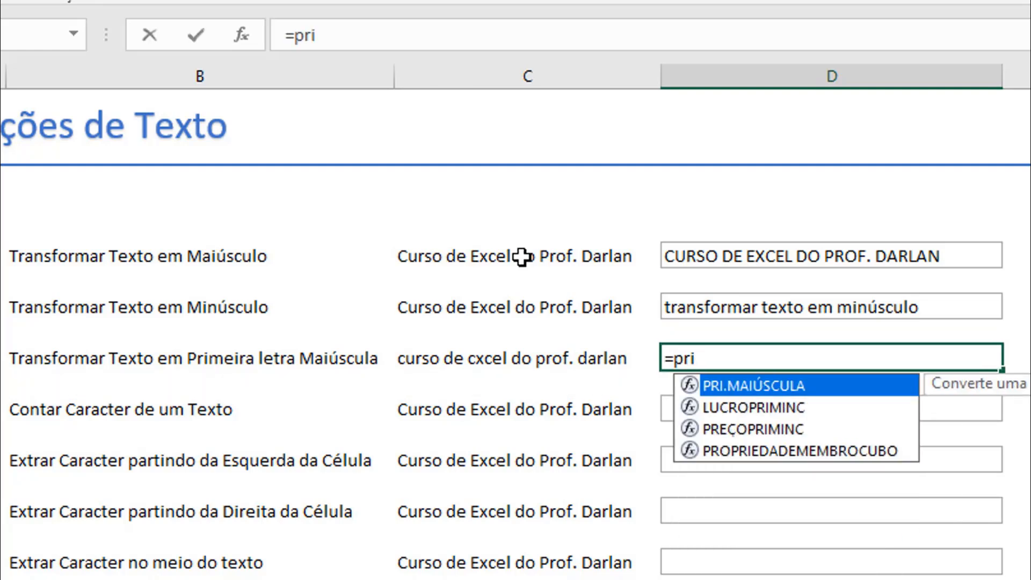
{"action": "key", "text": "Tab"}
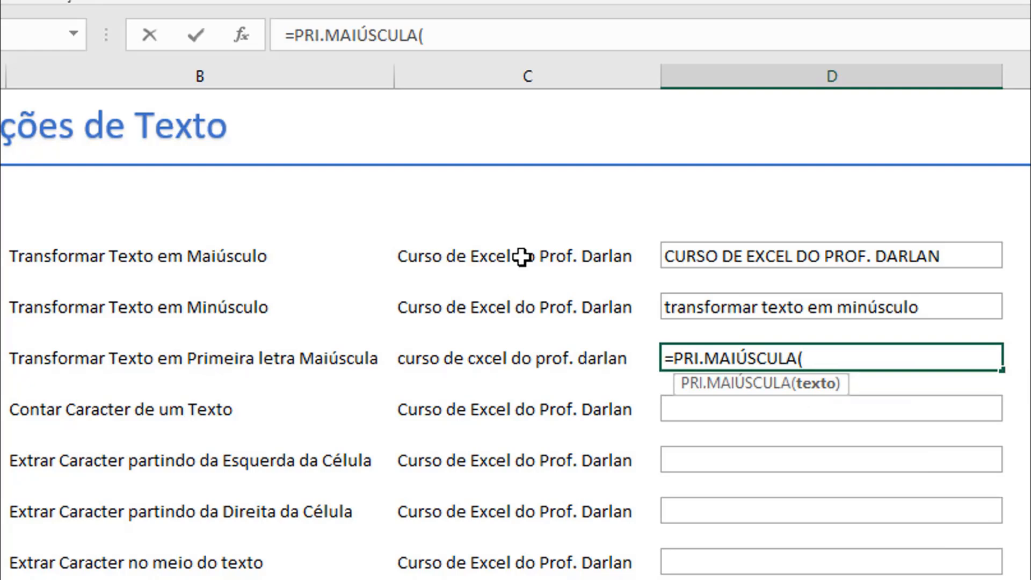
{"action": "key", "text": "Left"}
{"action": "key", "text": "Return"}
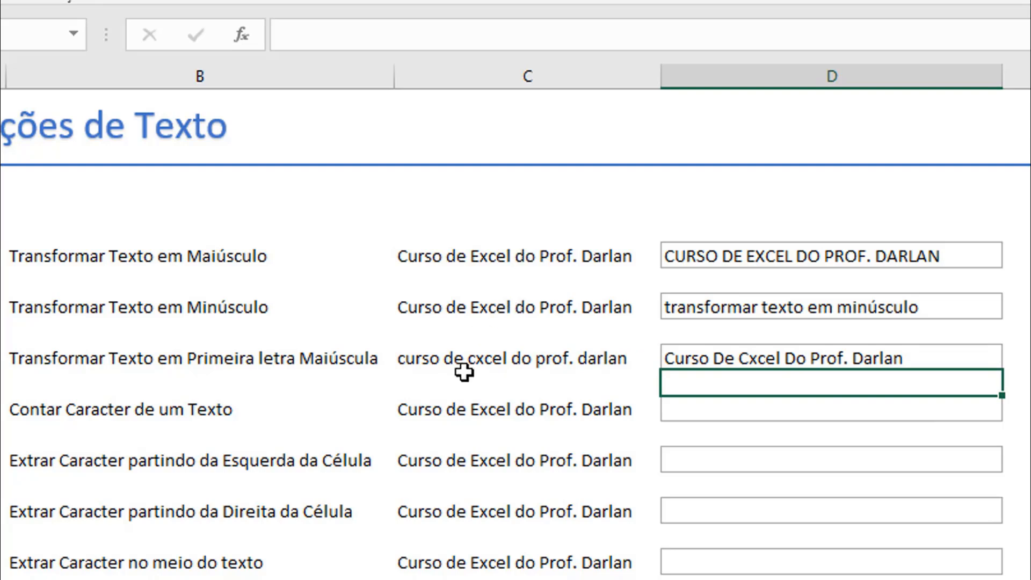
Correct the misspelled word in the source text of C11 to "excel"
{"action": "double_click", "coordinate": [475, 359]}
{"action": "key", "text": "BackSpace"}
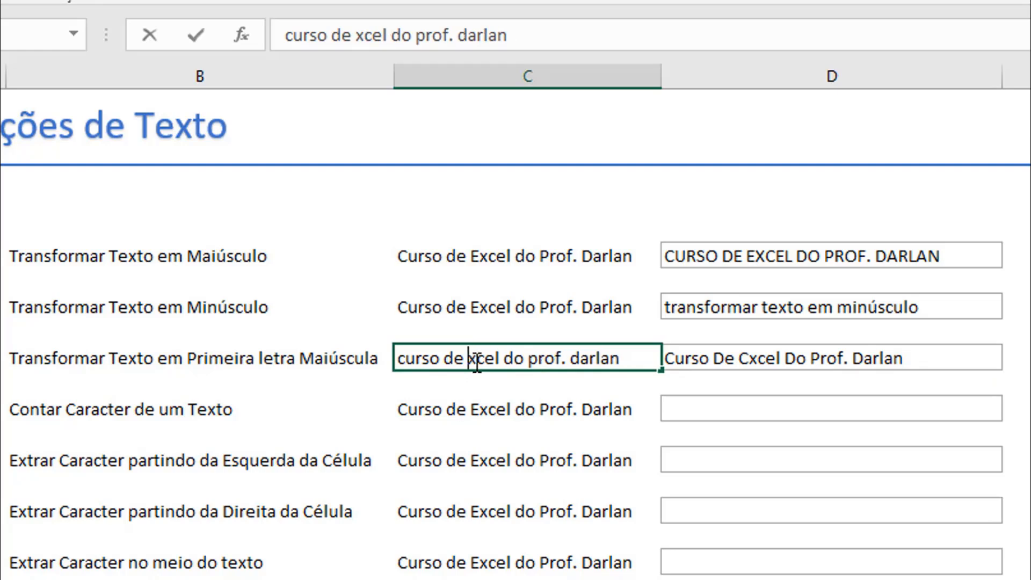
{"action": "type", "text": "e"}
{"action": "key", "text": "Return"}
Enter =NÚM.CARACT(C13) in D13 to count the characters of the text in C13
{"action": "left_click", "coordinate": [703, 411]}
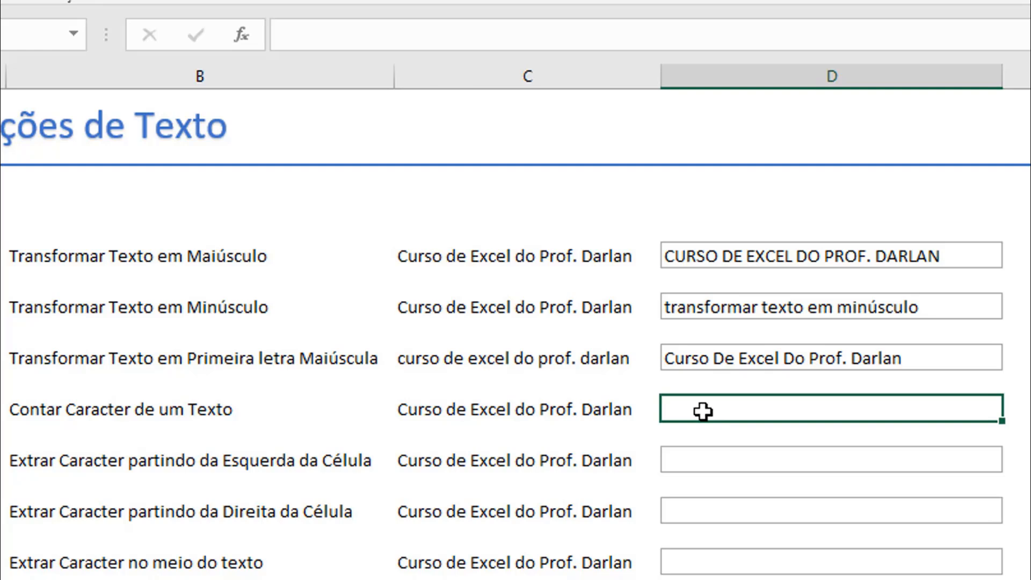
{"action": "type", "text": "=nú"}
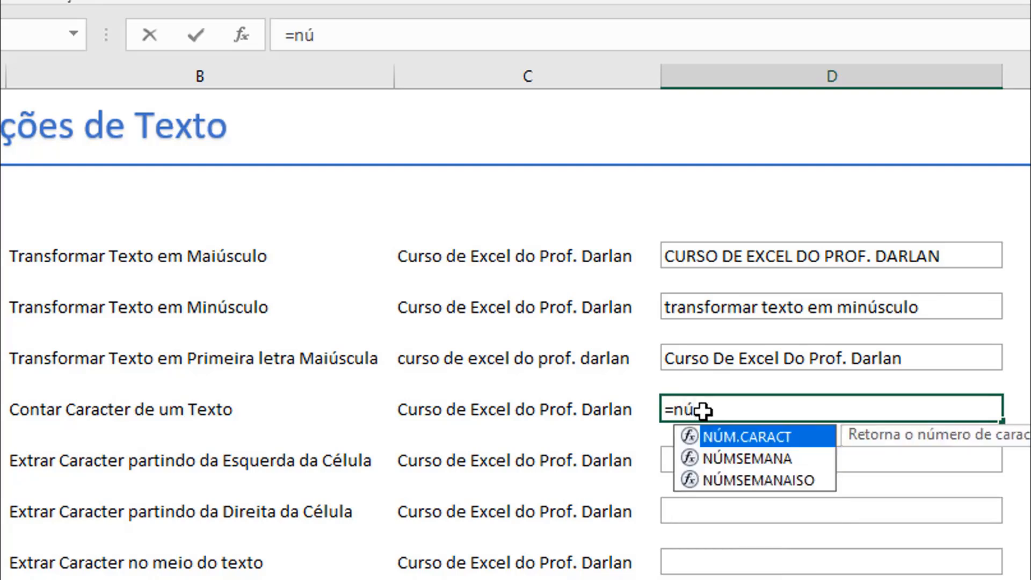
{"action": "key", "text": "Tab"}
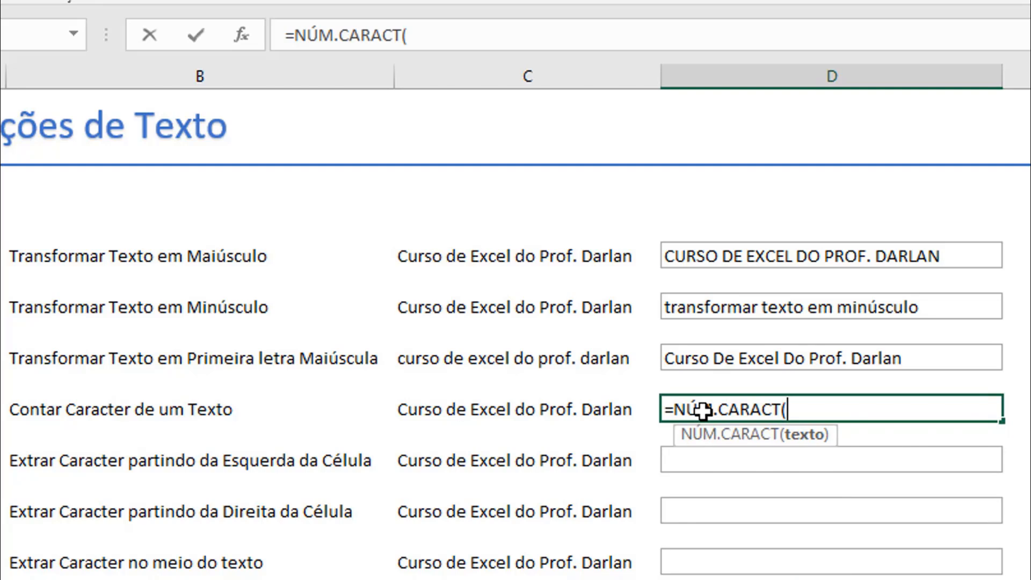
{"action": "left_click", "coordinate": [573, 409]}
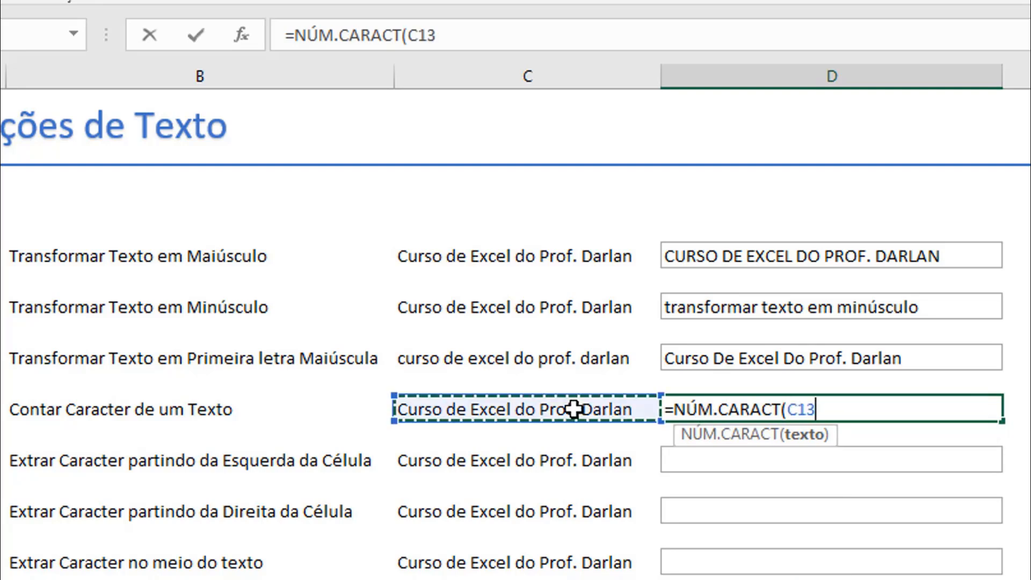
{"action": "type", "text": ")"}
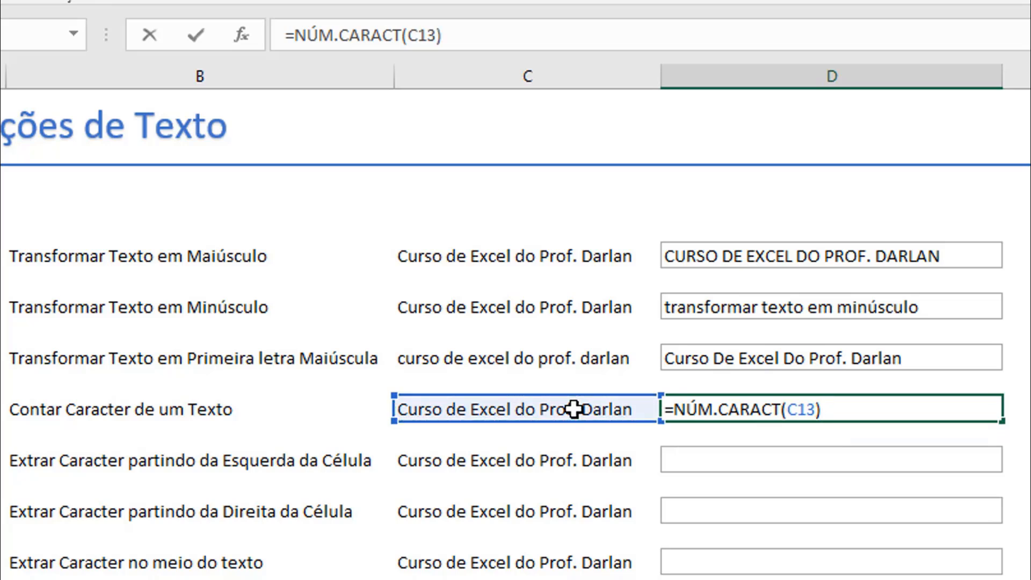
{"action": "key", "text": "Return"}
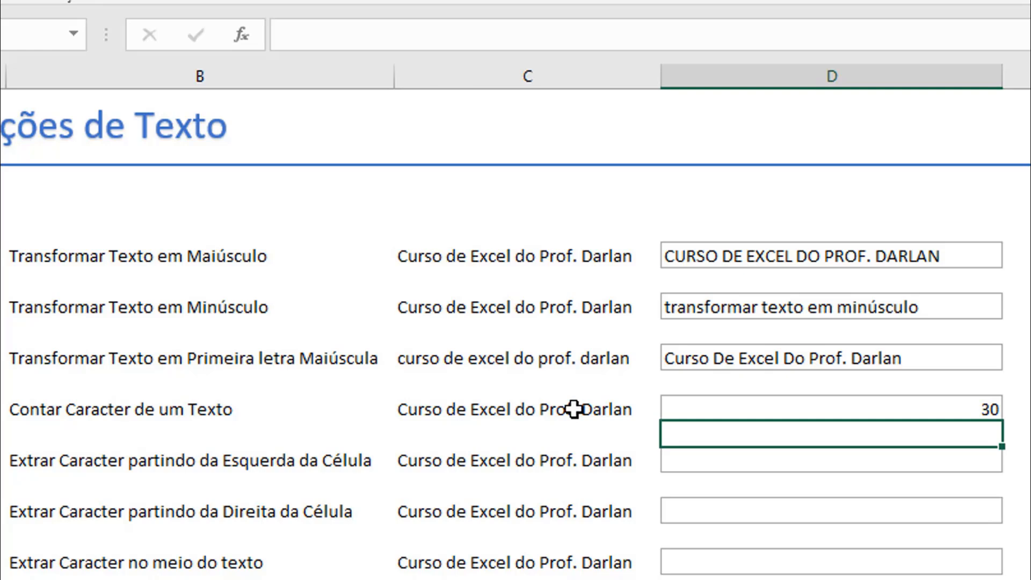
Enter an ESQUERDA formula in D15 that extracts the first 15 characters of C15
{"action": "key", "text": "Down"}
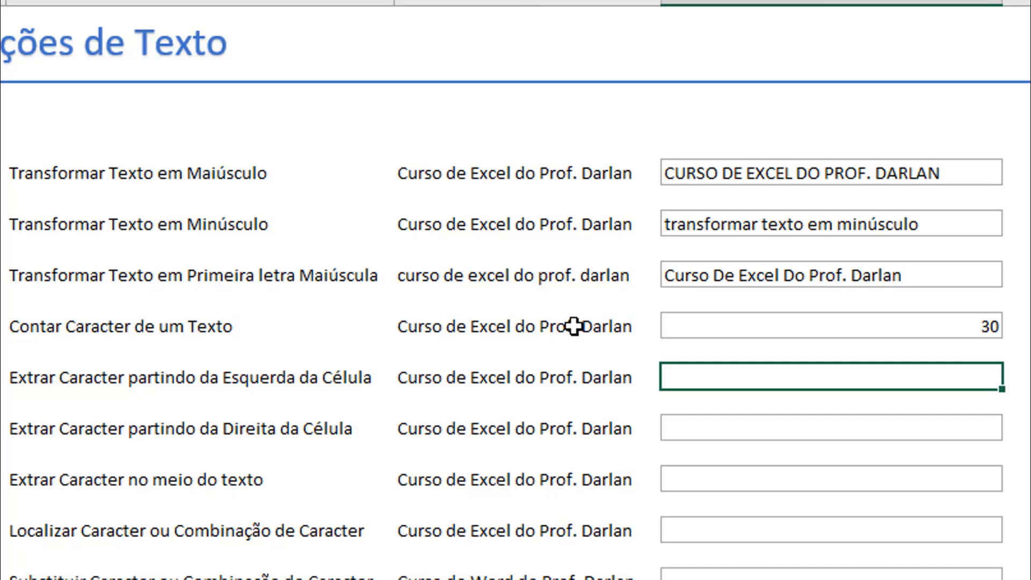
{"action": "type", "text": "=esq"}
{"action": "key", "text": "Tab"}
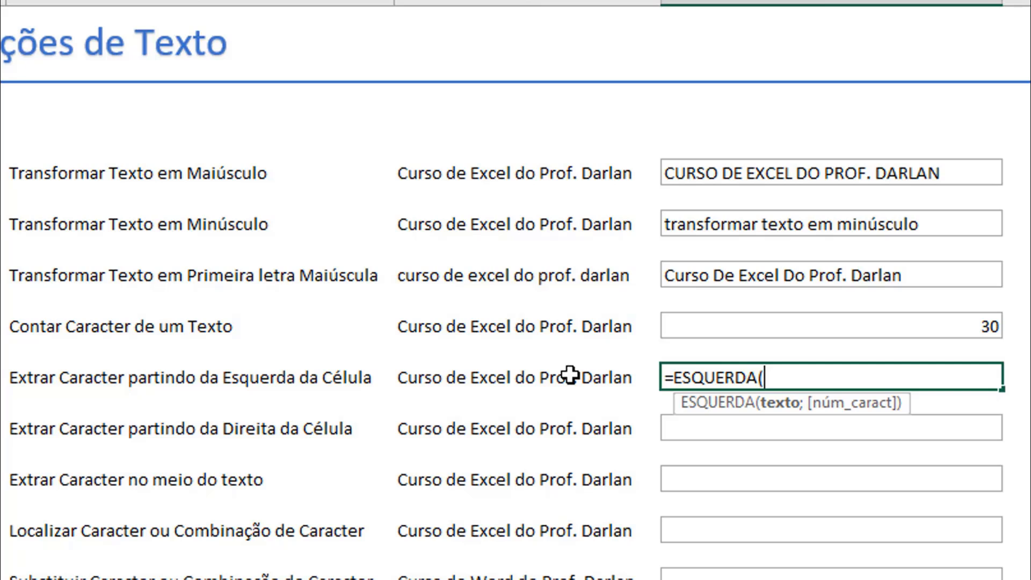
{"action": "left_click", "coordinate": [569, 376]}
{"action": "type", "text": ";"}
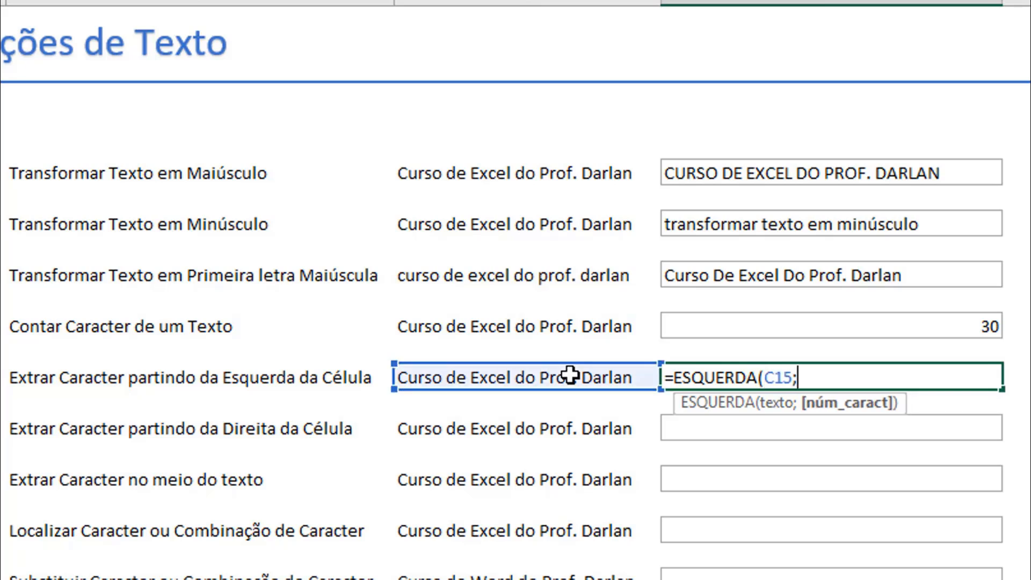
{"action": "type", "text": "15"}
{"action": "key", "text": "Return"}
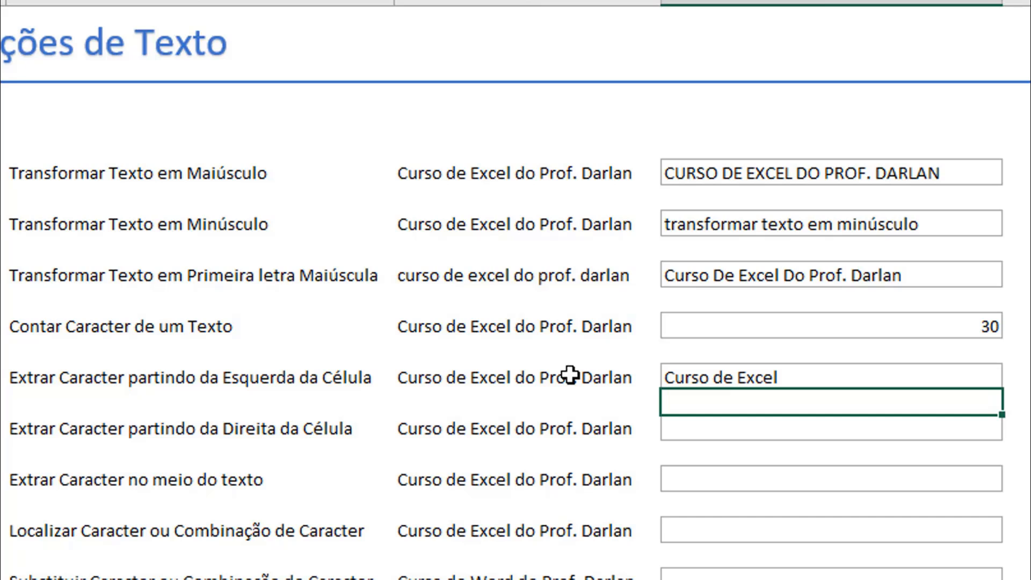
Enter =DIREITA(C17;12) in D17 to extract the last 12 characters of the text in C17
{"action": "key", "text": "Down"}
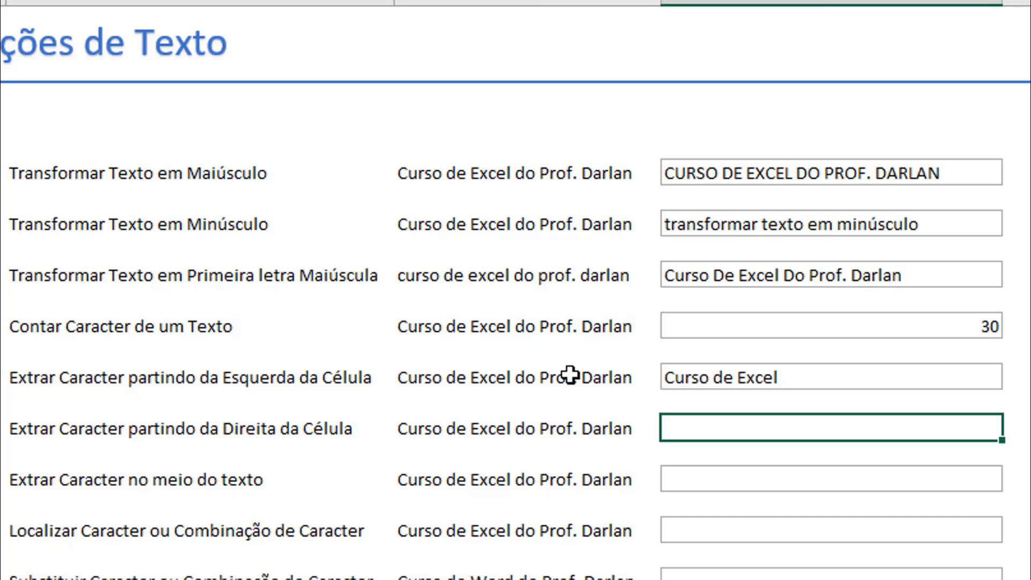
{"action": "type", "text": "=di"}
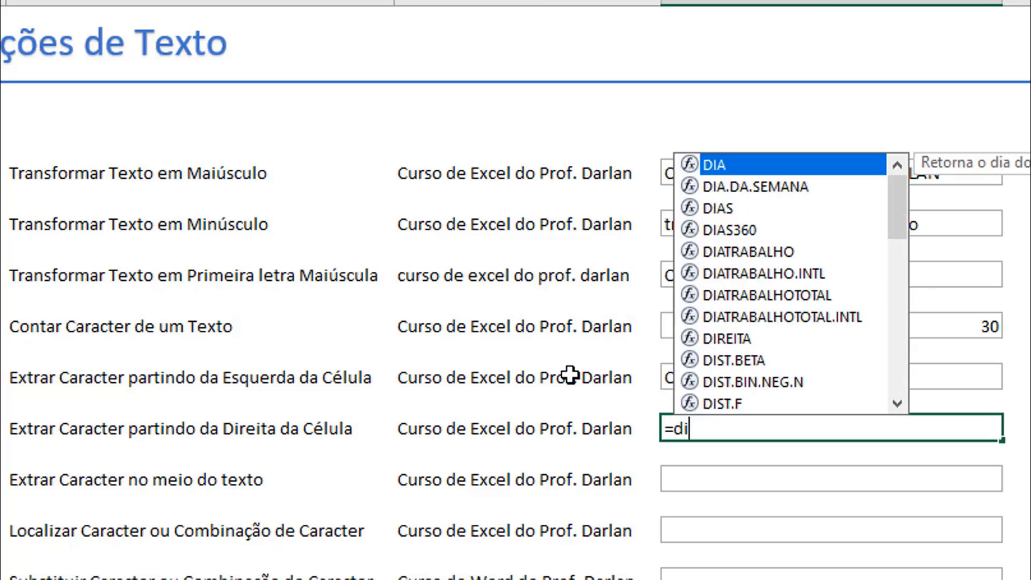
{"action": "type", "text": "r"}
{"action": "key", "text": "Tab"}
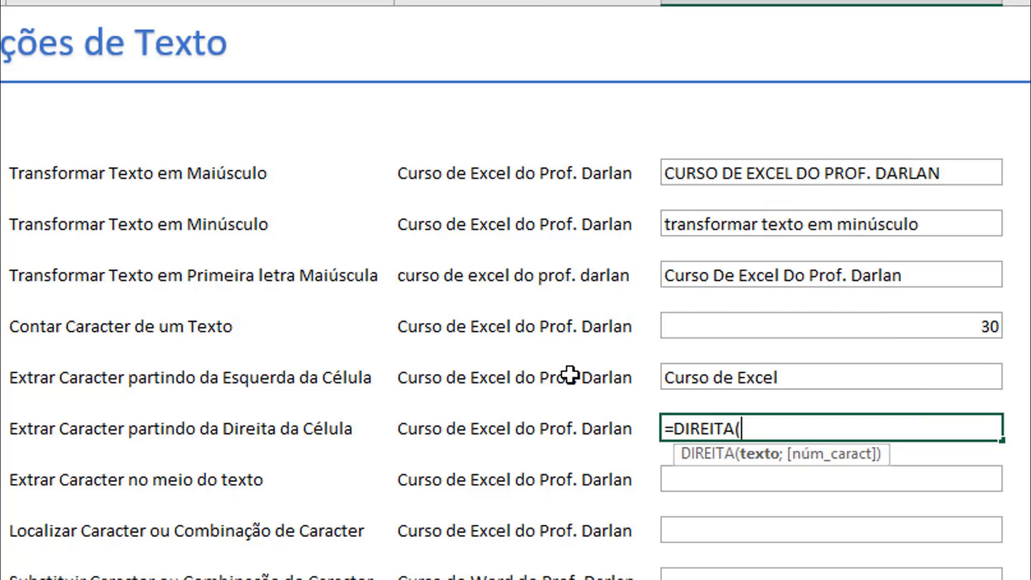
{"action": "left_click", "coordinate": [567, 424]}
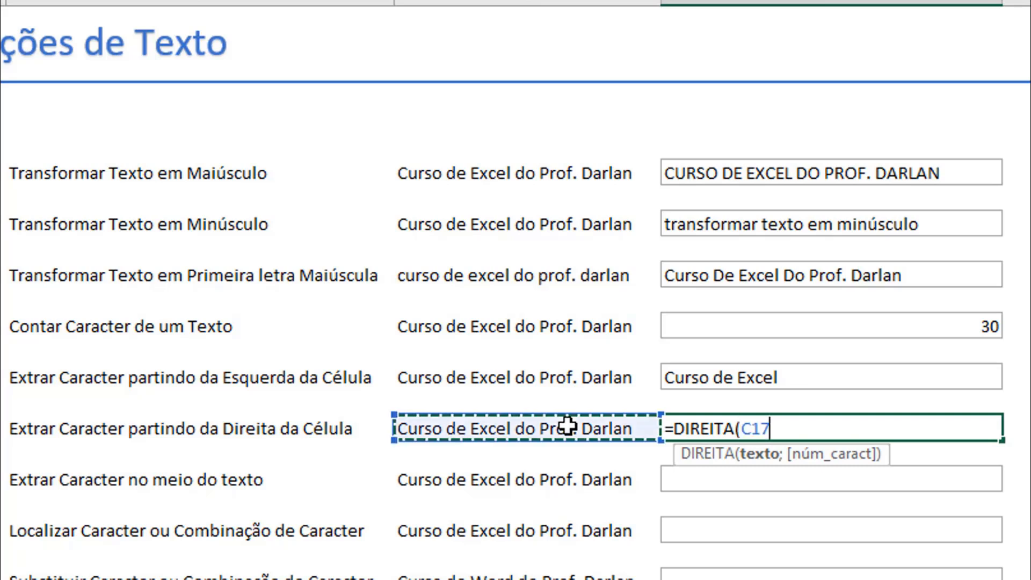
{"action": "type", "text": ";"}
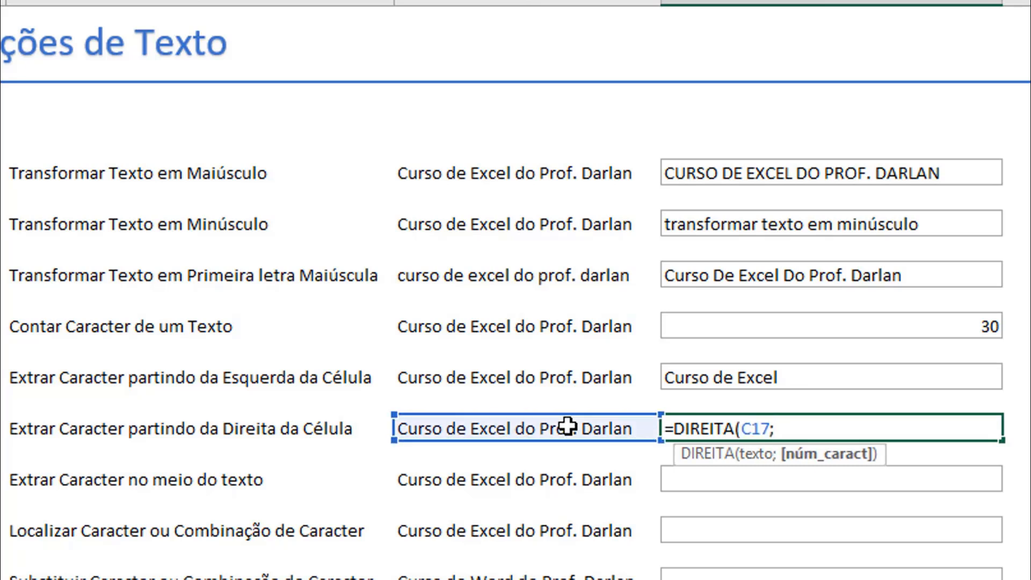
{"action": "type", "text": "12)"}
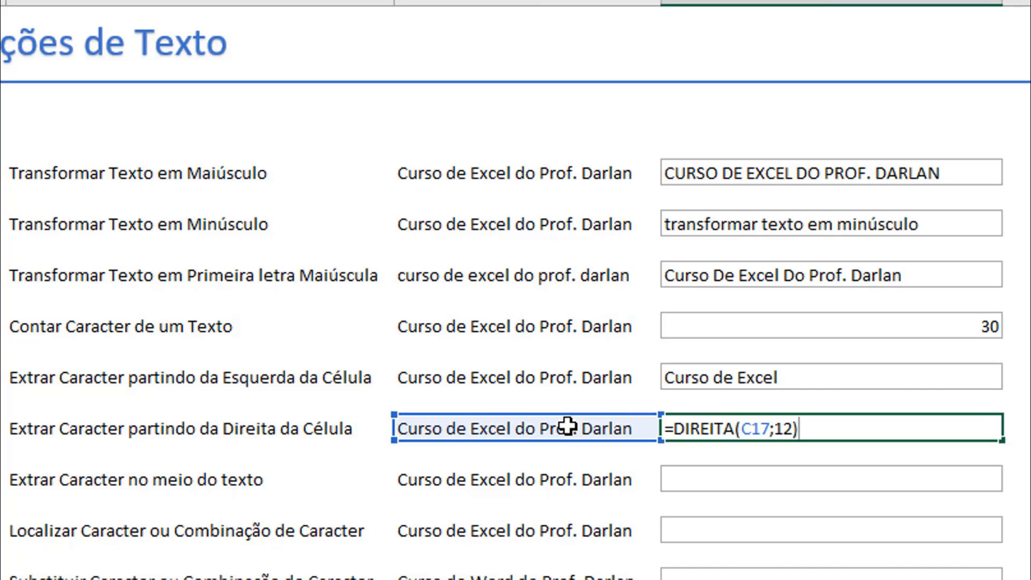
{"action": "key", "text": "Return"}
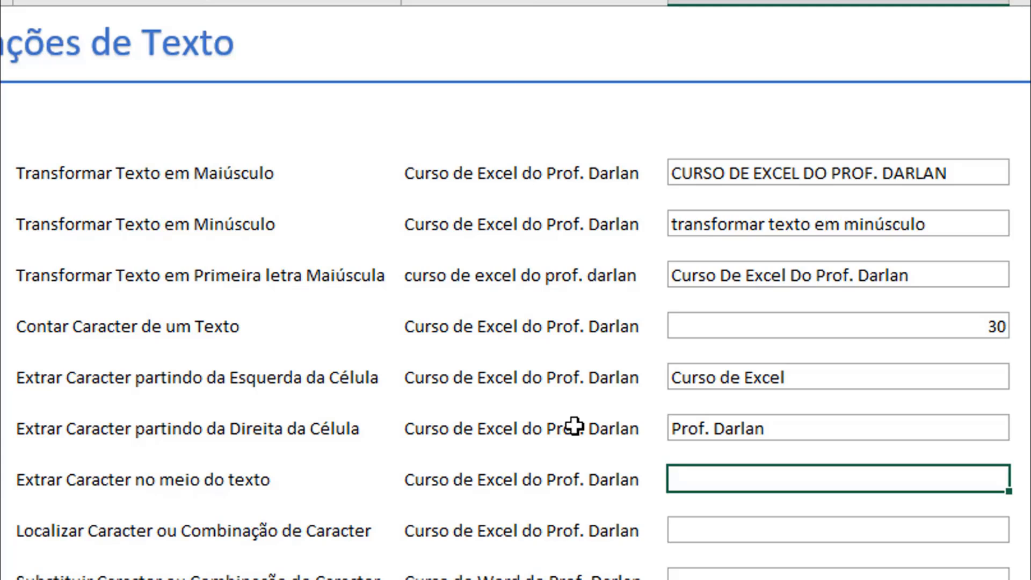
{"action": "type", "text": "=ex"}
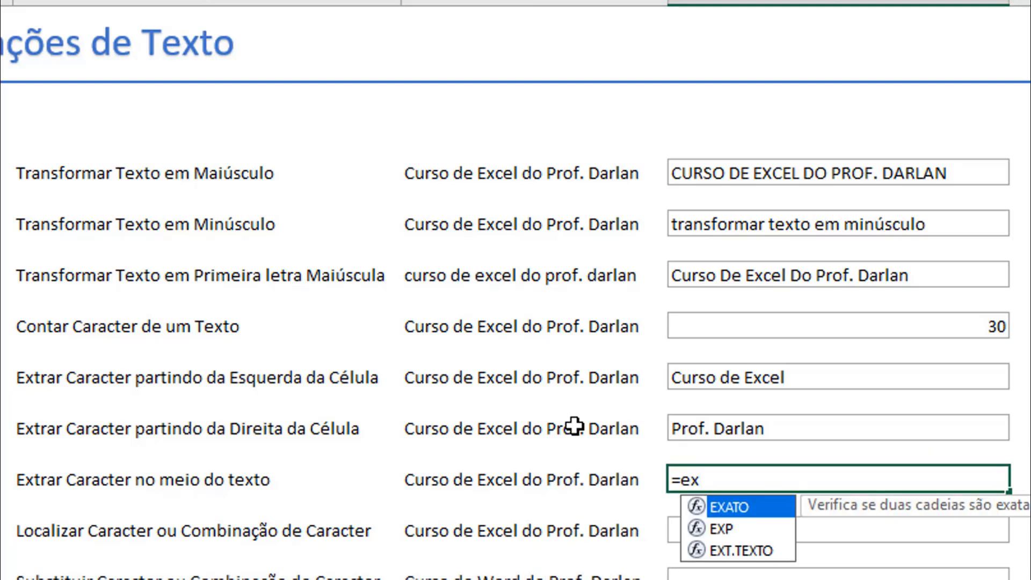
{"action": "key", "text": "Down"}
{"action": "key", "text": "Down"}
{"action": "key", "text": "Tab"}
{"action": "key", "text": "BackSpace"}
{"action": "key", "text": "BackSpace"}
{"action": "key", "text": "BackSpace"}
{"action": "key", "text": "BackSpace"}
{"action": "key", "text": "BackSpace"}
{"action": "key", "text": "BackSpace"}
{"action": "key", "text": "BackSpace"}
{"action": "key", "text": "BackSpace"}
{"action": "key", "text": "BackSpace"}
{"action": "key", "text": "BackSpace"}
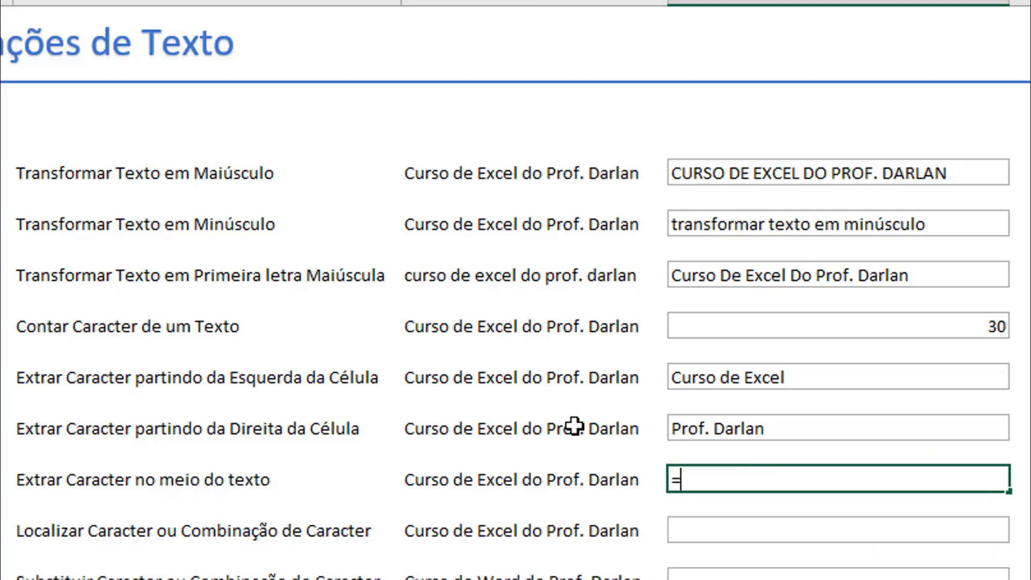
Enter =EXT.TEXTO(C19;10;5) in D19 to extract 5 characters of C19 starting at character 10
{"action": "type", "text": "ex"}
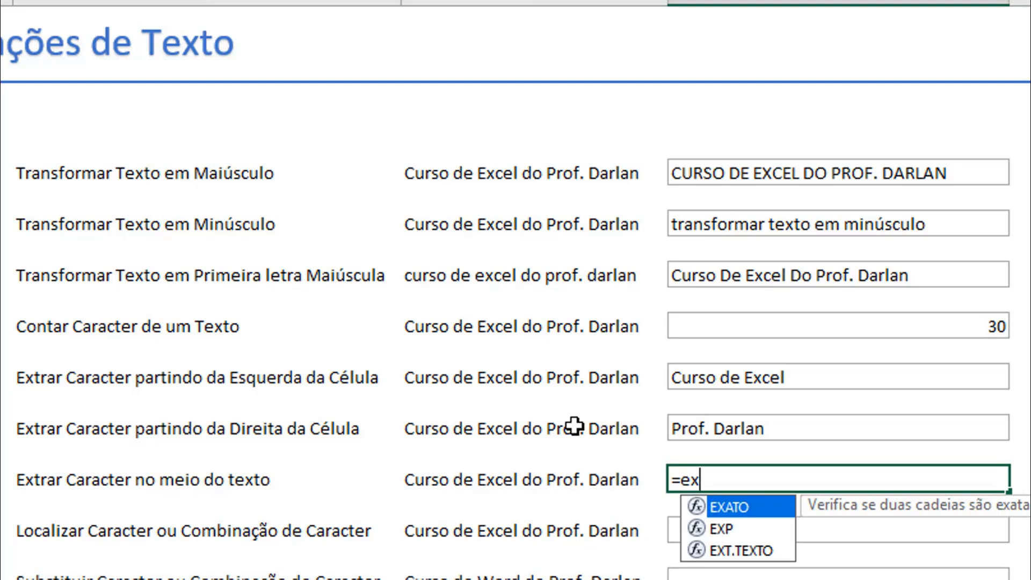
{"action": "key", "text": "Down"}
{"action": "key", "text": "Down"}
{"action": "key", "text": "Tab"}
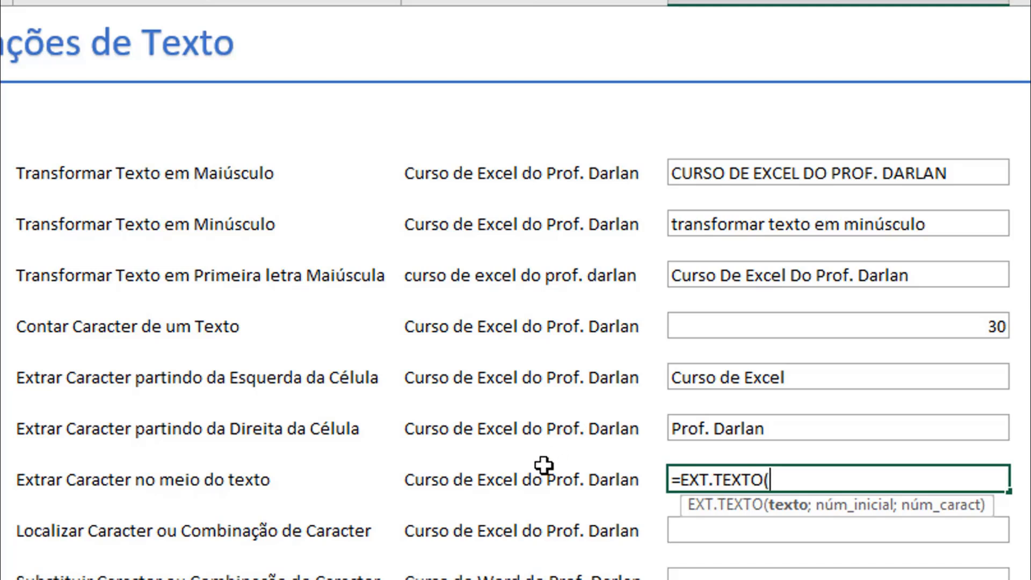
{"action": "left_click", "coordinate": [530, 479]}
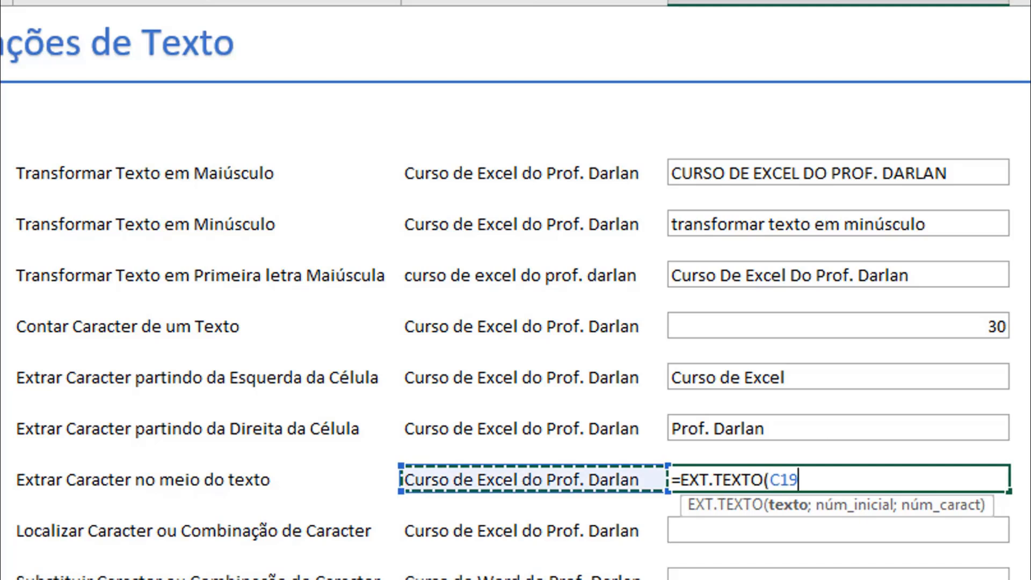
{"action": "type", "text": ";"}
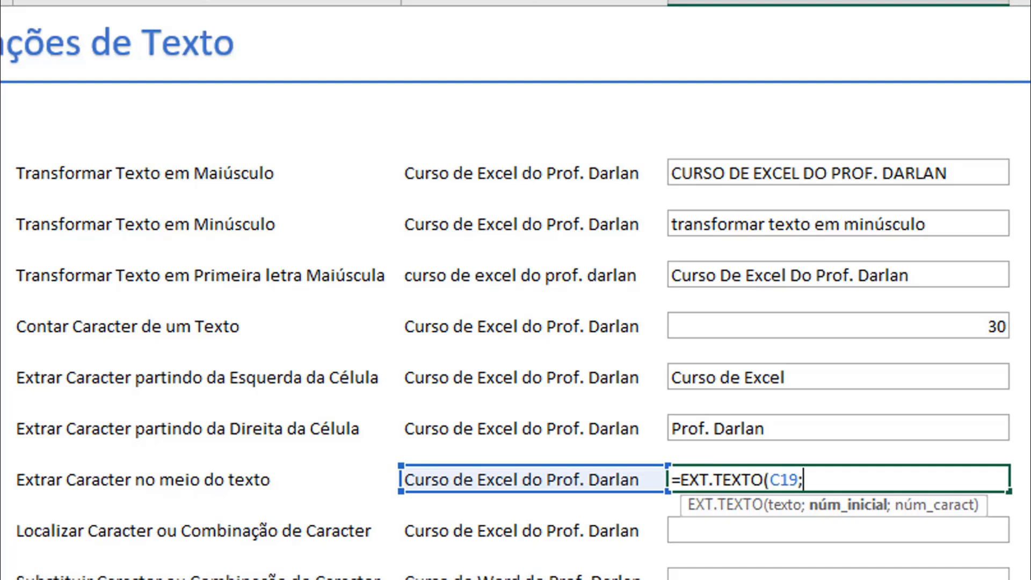
{"action": "type", "text": "10;"}
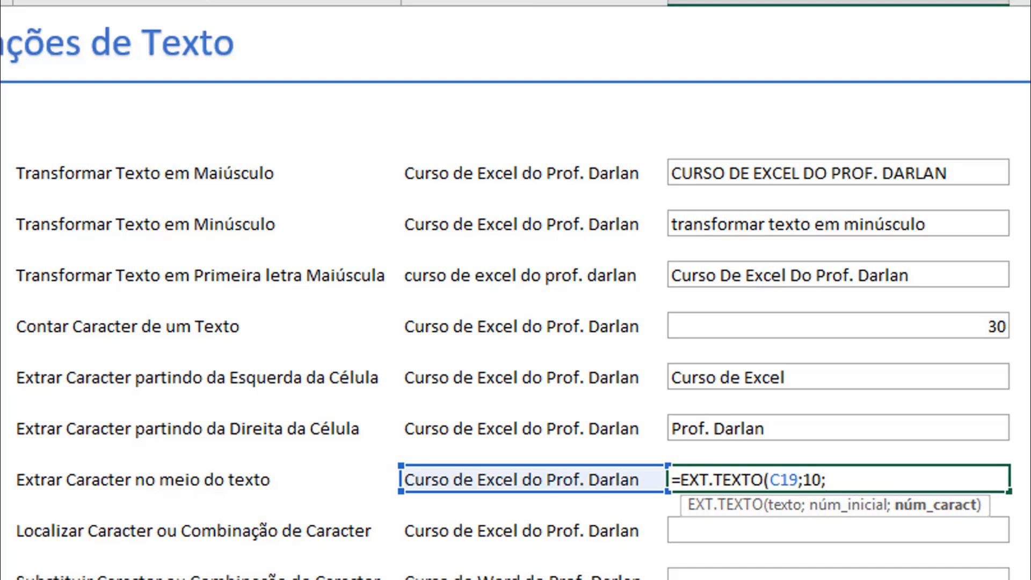
{"action": "type", "text": "5"}
{"action": "key", "text": "Return"}
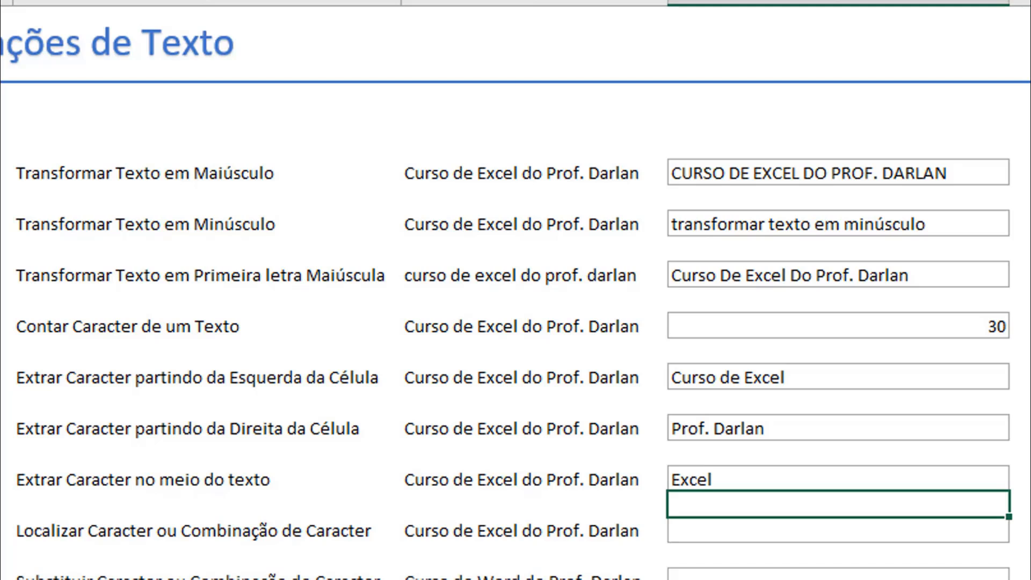
{"action": "key", "text": "Up"}
{"action": "key", "text": "F2"}
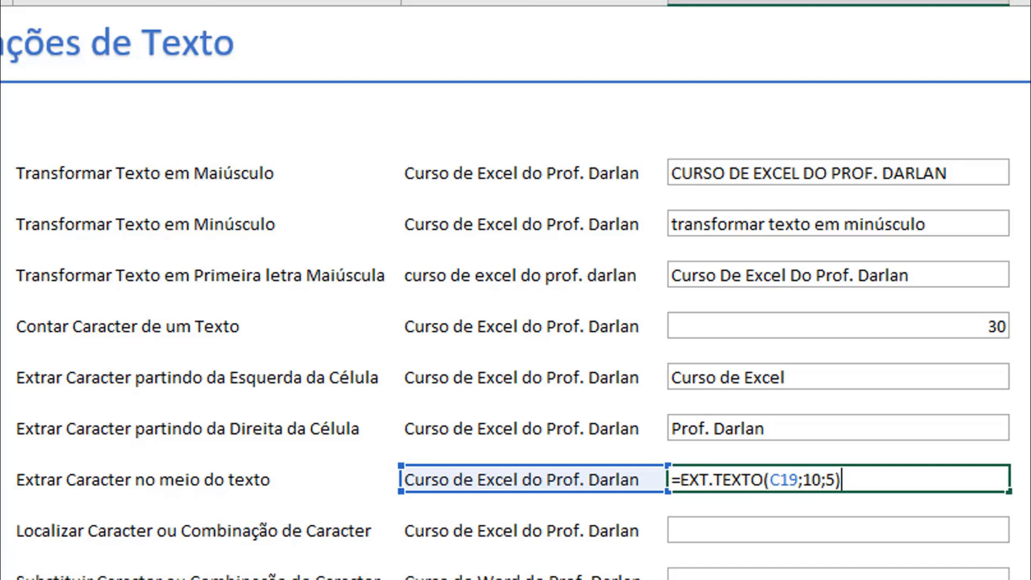
{"action": "key", "text": "Return"}
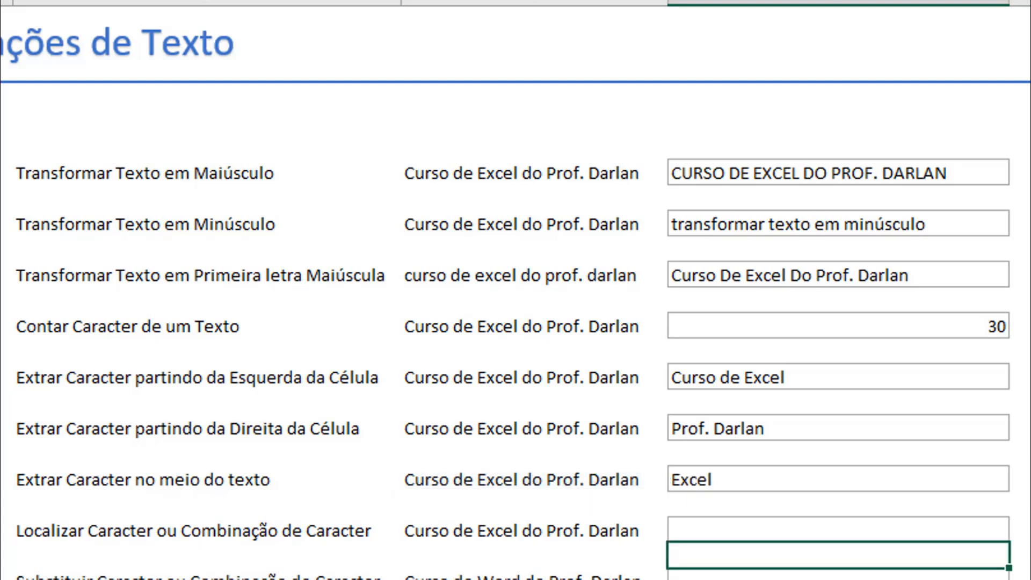
Enter =LOCALIZAR("Excel";C21;1) in D21 to find the position of "Excel" in the text of C21
{"action": "key", "text": "Down"}
{"action": "key", "text": "Down"}
{"action": "key", "text": "Down"}
{"action": "key", "text": "Up"}
{"action": "key", "text": "Up"}
{"action": "key", "text": "Up"}
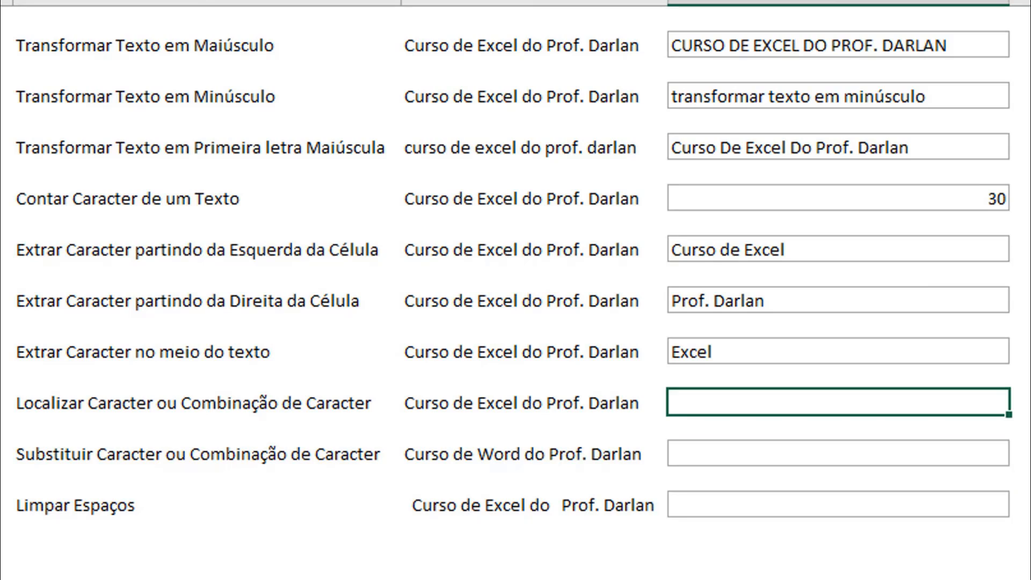
{"action": "type", "text": "="}
{"action": "type", "text": "lo"}
{"action": "key", "text": "Tab"}
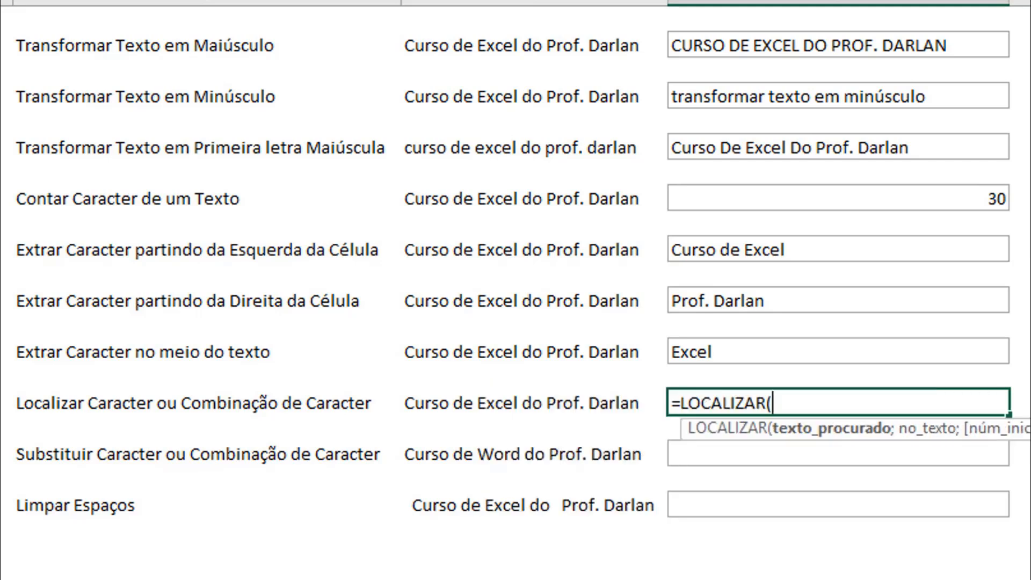
{"action": "type", "text": "\"Excel\";"}
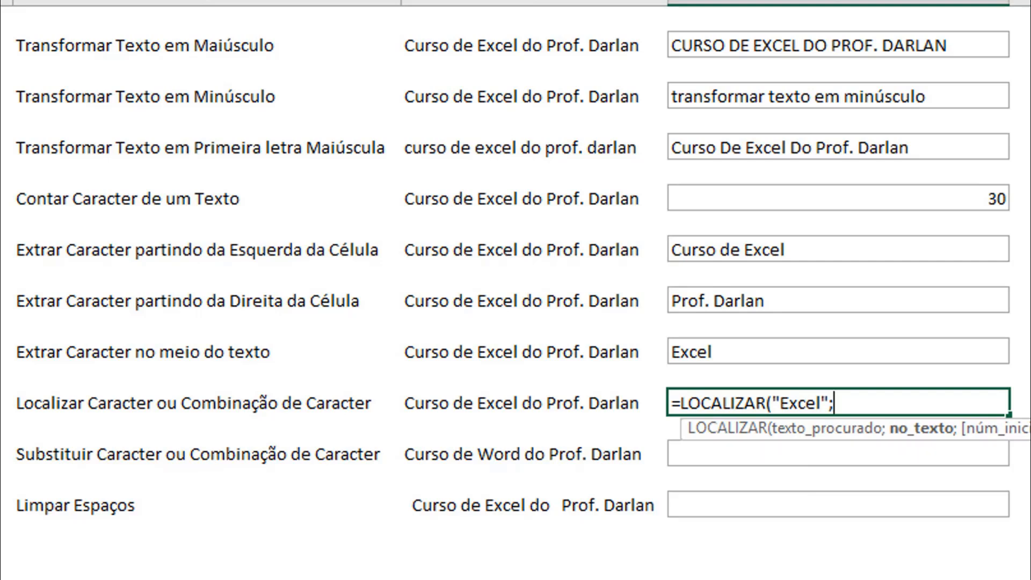
{"action": "left_click", "coordinate": [443, 403]}
{"action": "type", "text": ";"}
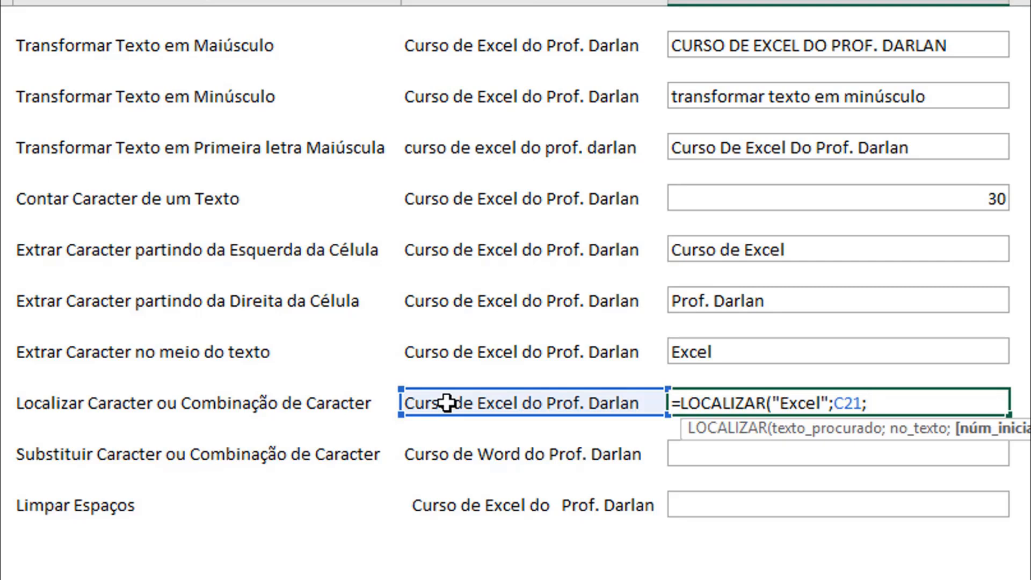
{"action": "type", "text": "1"}
{"action": "type", "text": ")"}
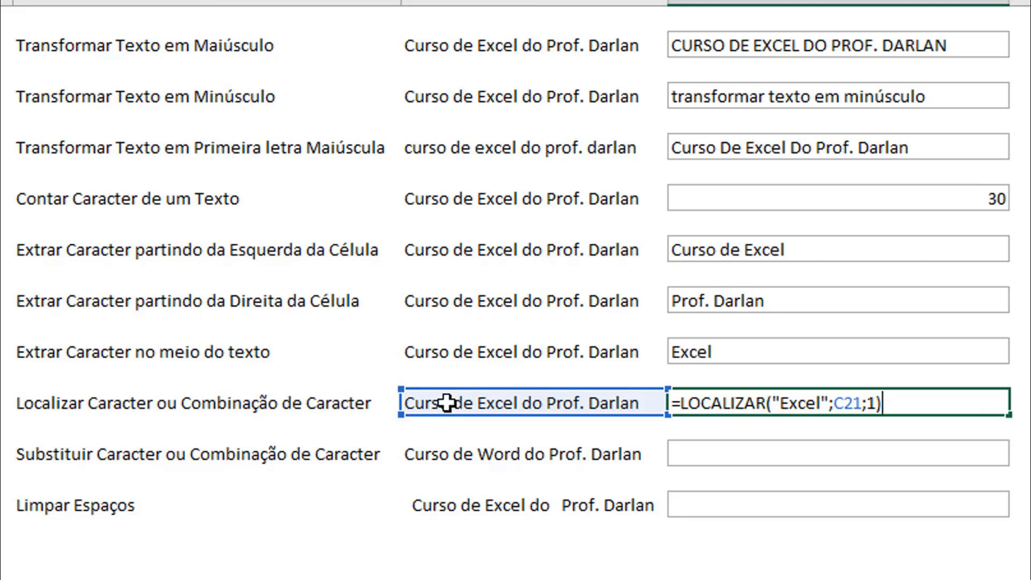
{"action": "key", "text": "Return"}
Format cell D21 as a general number instead of a date
{"action": "key", "text": "Up"}
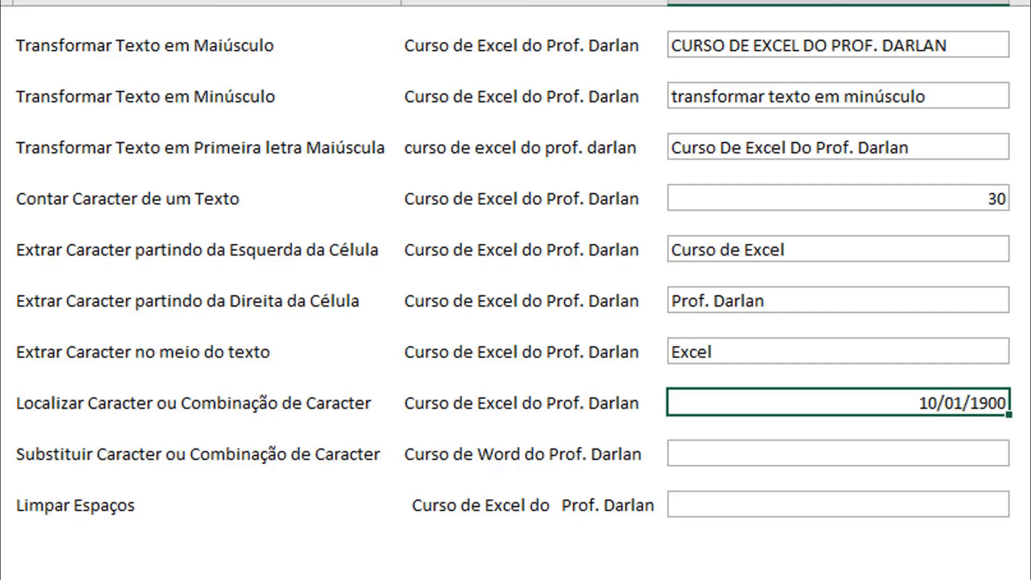
{"action": "key", "text": "ctrl+1"}
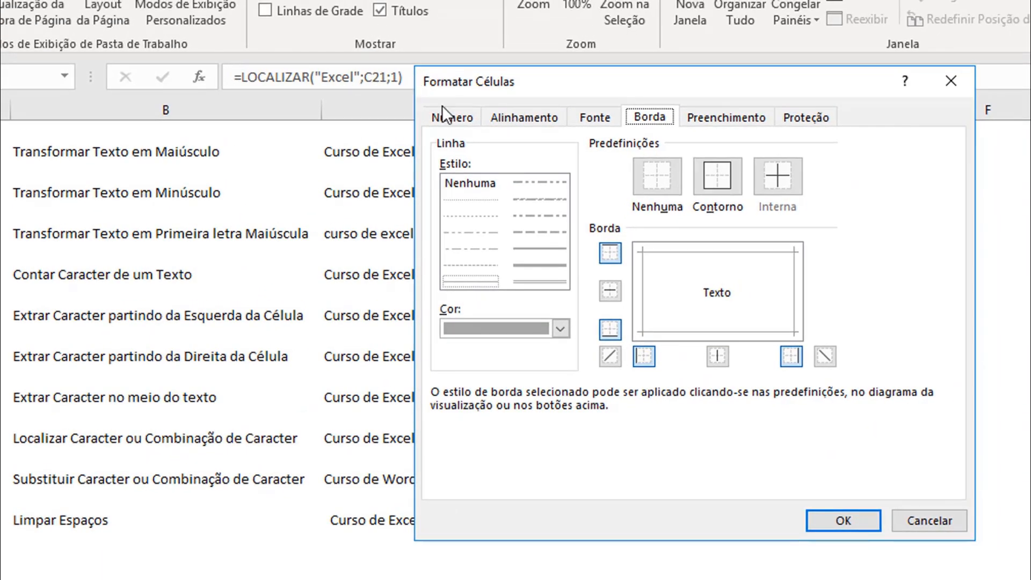
{"action": "left_click", "coordinate": [443, 110]}
{"action": "left_click", "coordinate": [457, 160]}
{"action": "key", "text": "Return"}
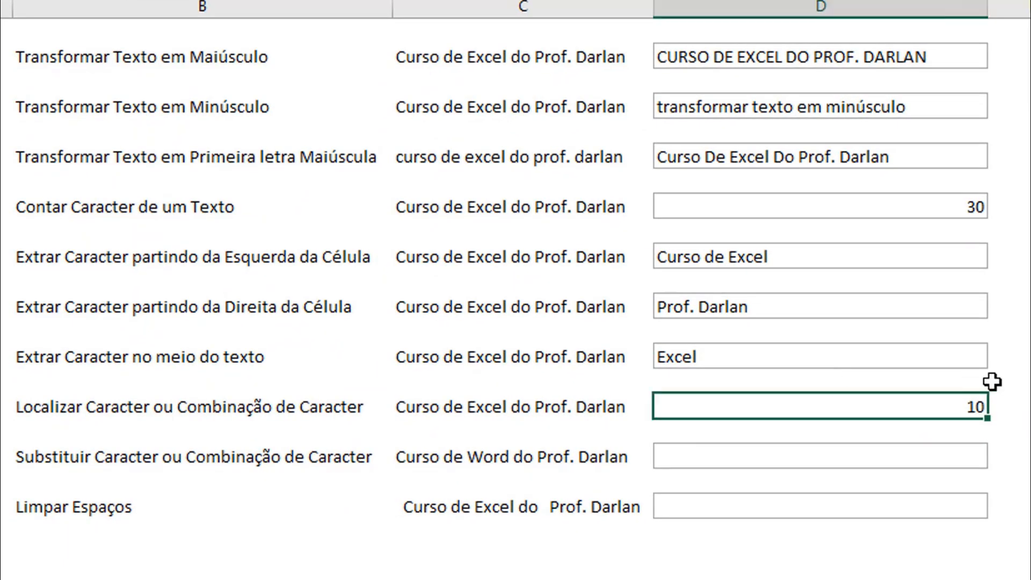
{"action": "key", "text": "Up"}
{"action": "left_click", "coordinate": [888, 415]}
{"action": "left_click", "coordinate": [792, 351]}
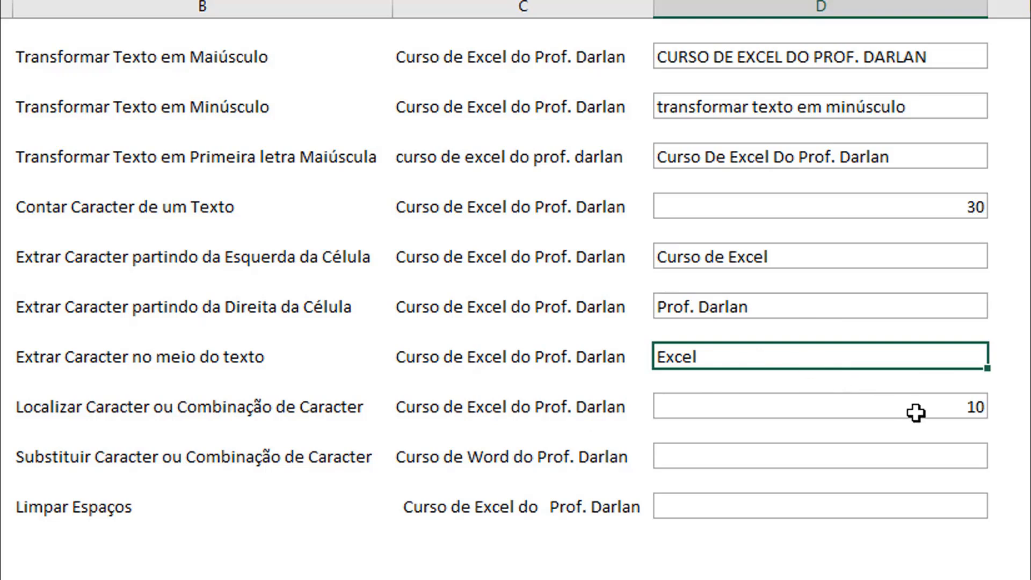
Enter =SUBSTITUIR(C23;"Word";"Excel") in D23 to replace "Word" with "Excel" in the text of C23
{"action": "key", "text": "Down"}
{"action": "key", "text": "Down"}
{"action": "key", "text": "Down"}
{"action": "key", "text": "Down"}
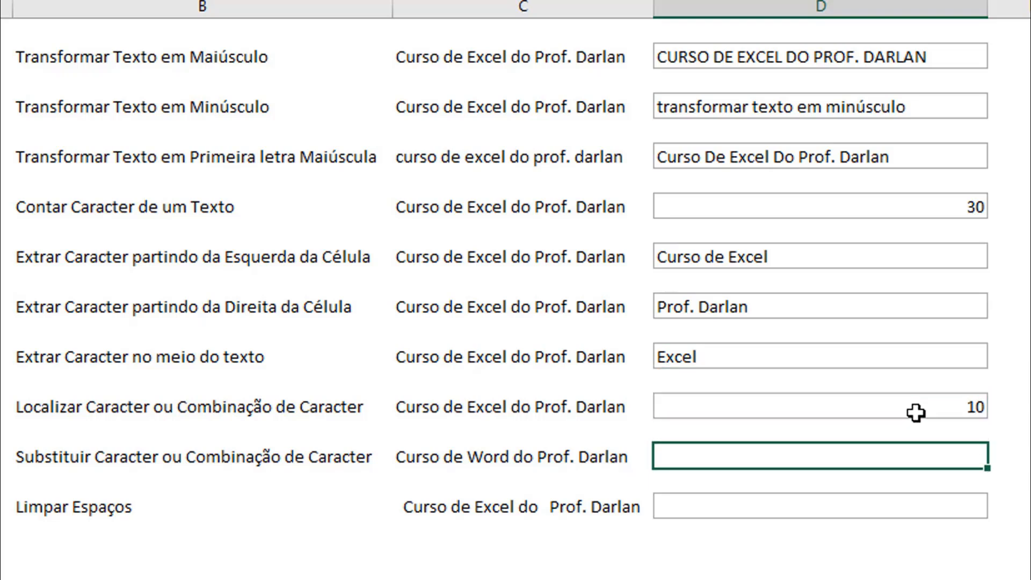
{"action": "type", "text": "=su"}
{"action": "key", "text": "Tab"}
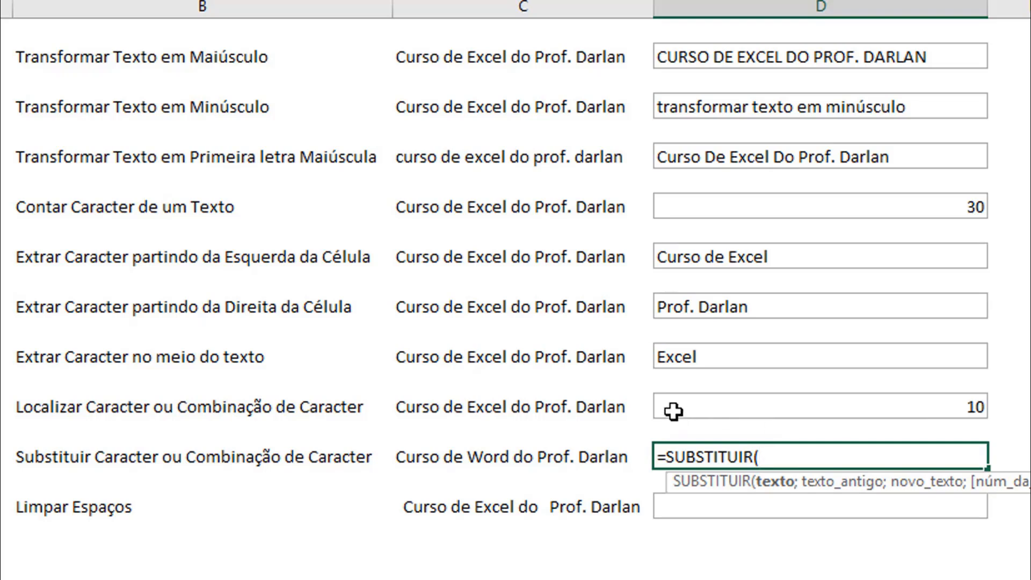
{"action": "left_click", "coordinate": [546, 456]}
{"action": "type", "text": ";"}
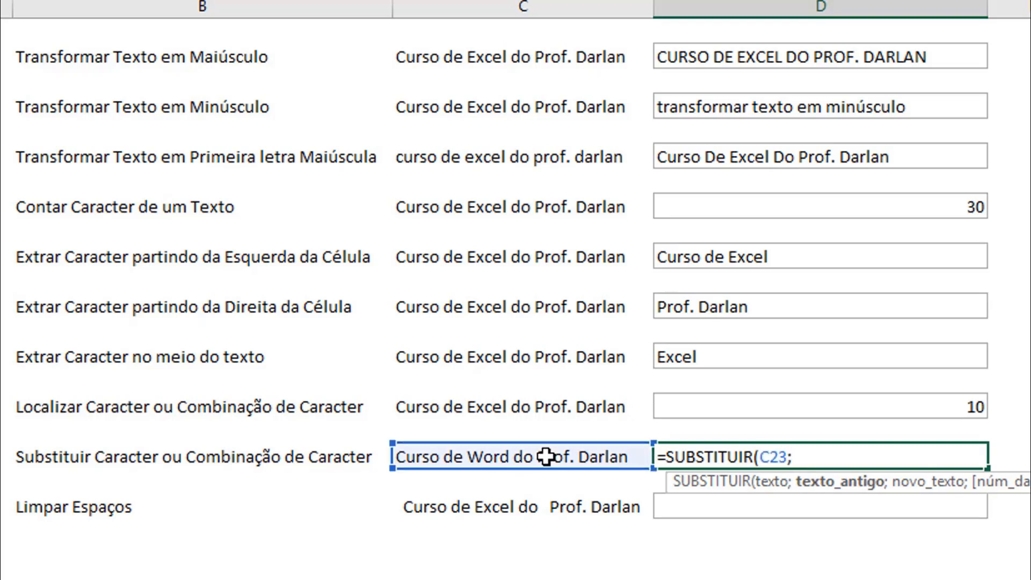
{"action": "type", "text": "\"Word\""}
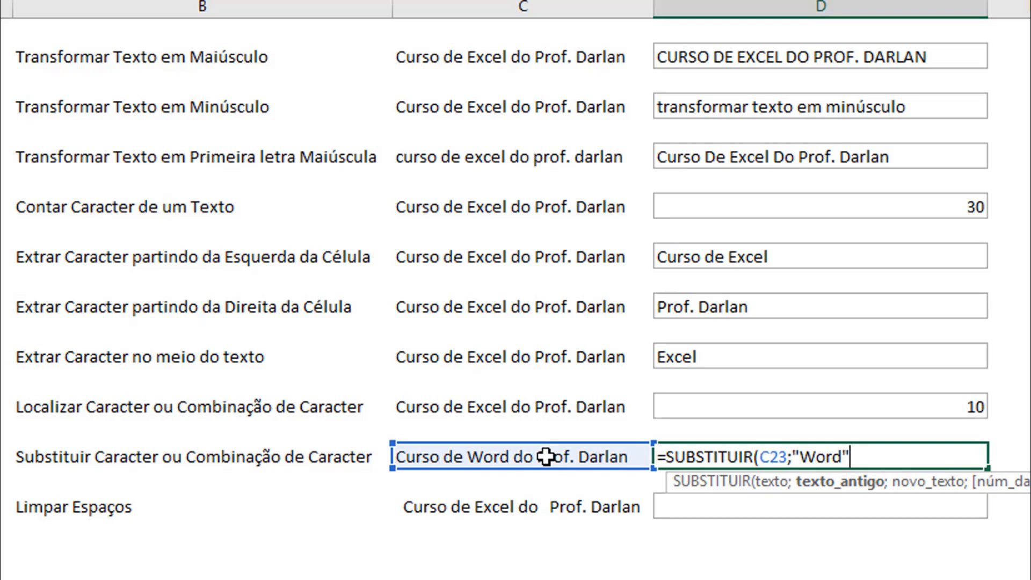
{"action": "type", "text": ";\"Excel\""}
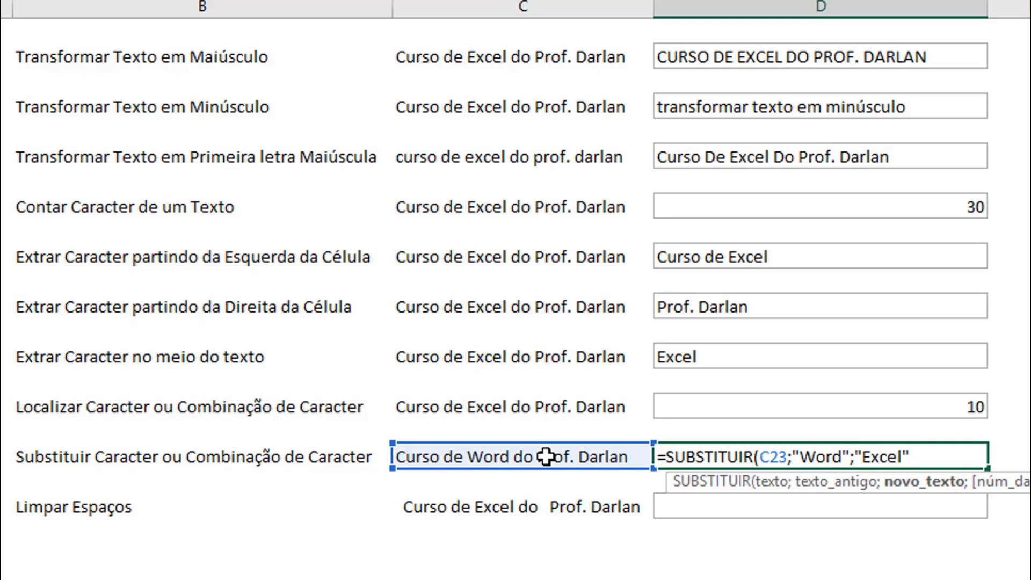
{"action": "type", "text": ";"}
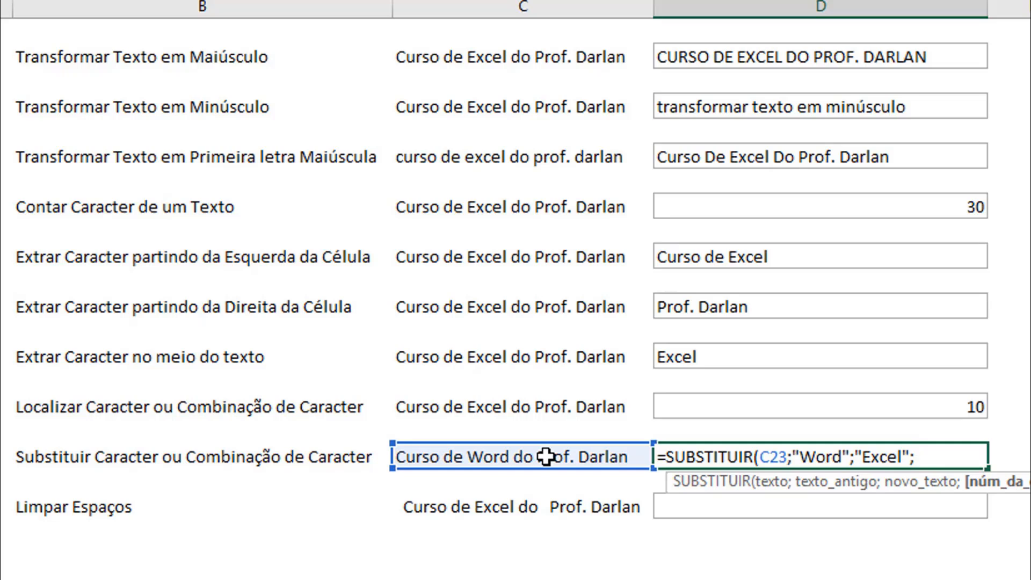
{"action": "key", "text": "BackSpace"}
{"action": "type", "text": ";"}
{"action": "key", "text": "BackSpace"}
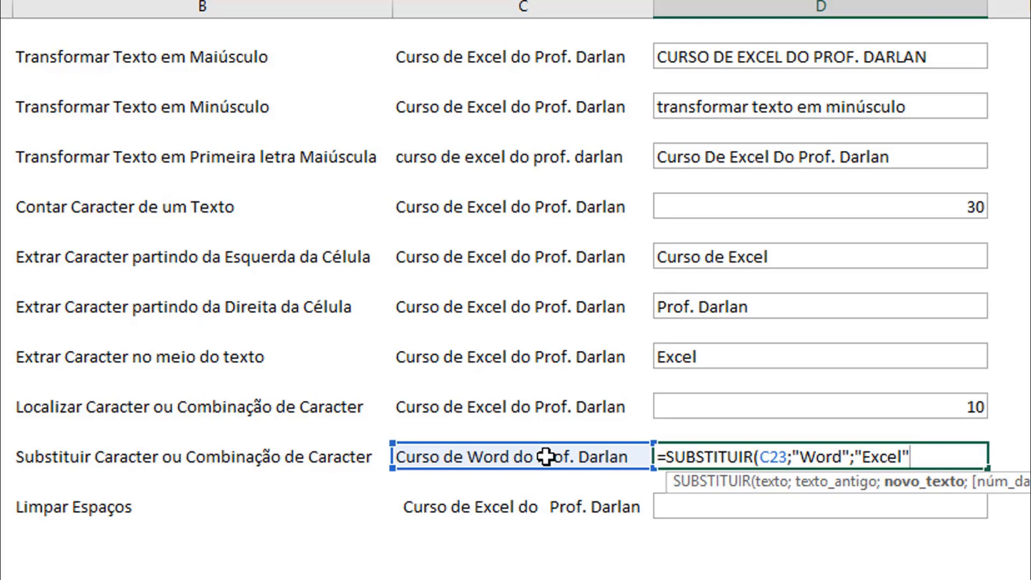
{"action": "type", "text": ")"}
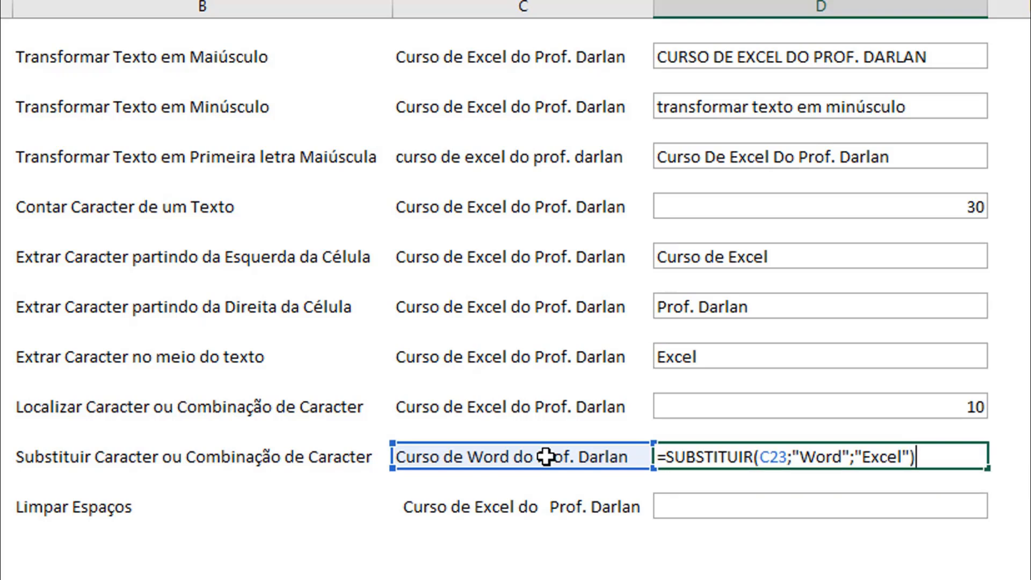
{"action": "key", "text": "Return"}
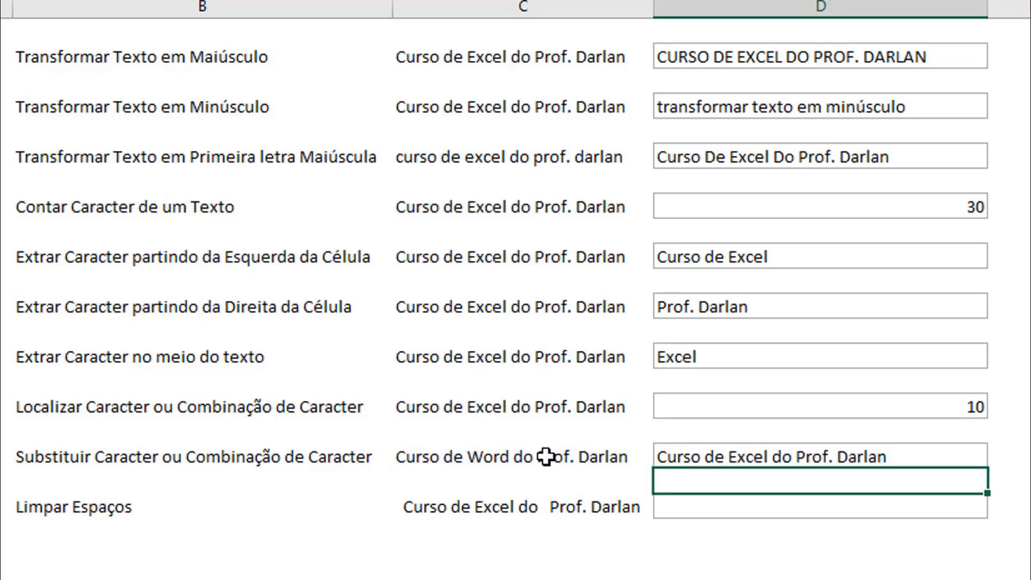
Examine the sample text in C25 for extra spaces before the first word and between the words
{"action": "key", "text": "Down"}
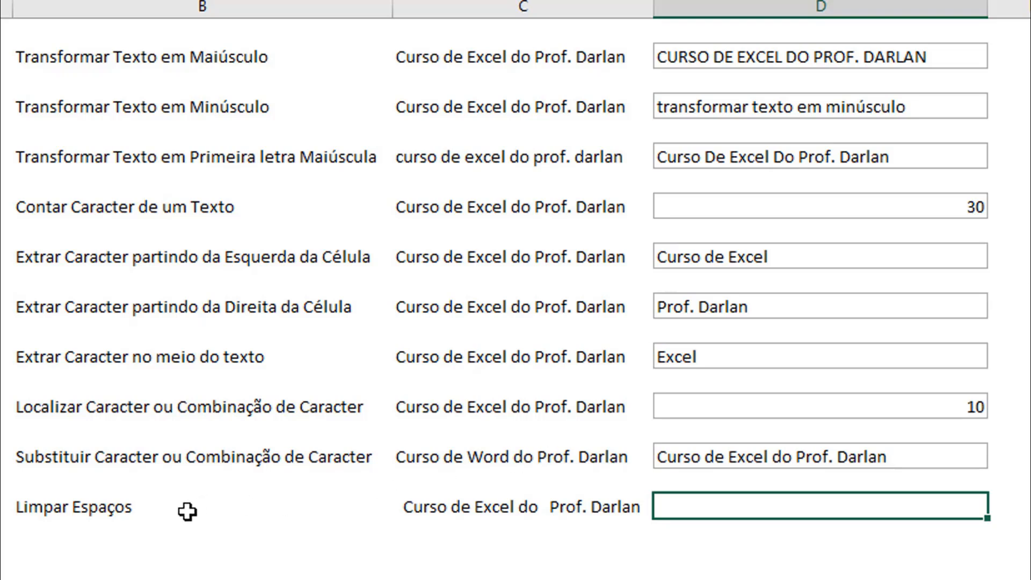
{"action": "left_click", "coordinate": [453, 506]}
{"action": "double_click", "coordinate": [453, 507]}
{"action": "left_click", "coordinate": [407, 505]}
{"action": "key", "text": "shift+Left"}
{"action": "key", "text": "shift+Left"}
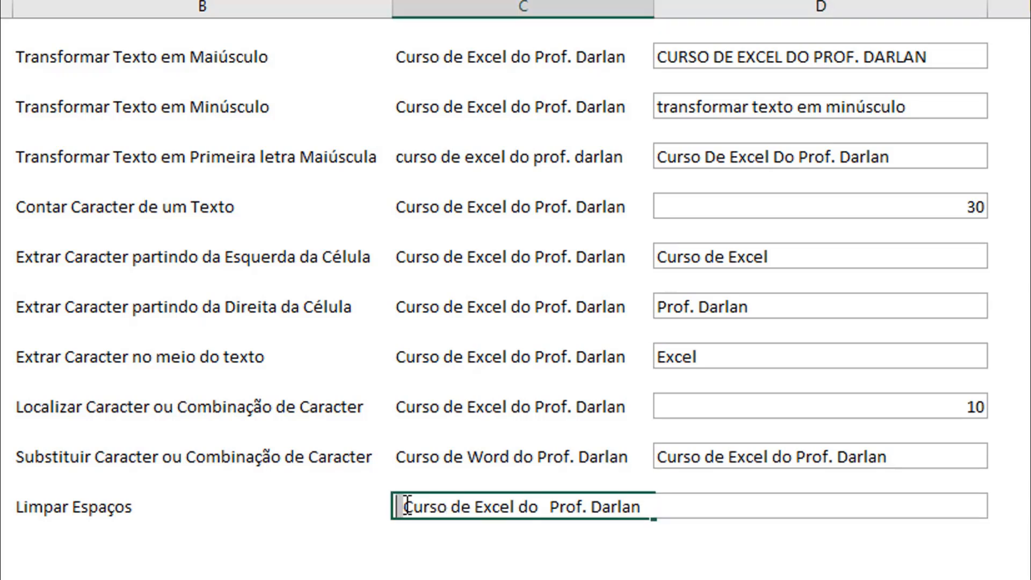
{"action": "key", "text": "Right"}
{"action": "key", "text": "Right"}
{"action": "key", "text": "Right"}
{"action": "key", "text": "Right"}
{"action": "key", "text": "Right"}
{"action": "key", "text": "Right"}
{"action": "key", "text": "Right"}
{"action": "key", "text": "Right"}
{"action": "key", "text": "Right"}
{"action": "key", "text": "Right"}
{"action": "key", "text": "Right"}
{"action": "key", "text": "Right"}
{"action": "key", "text": "Right"}
{"action": "key", "text": "Right"}
{"action": "key", "text": "Right"}
{"action": "key", "text": "Right"}
{"action": "key", "text": "Right"}
{"action": "key", "text": "Right"}
{"action": "key", "text": "Right"}
{"action": "key", "text": "Right"}
{"action": "key", "text": "Right"}
{"action": "key", "text": "Right"}
{"action": "key", "text": "Right"}
{"action": "key", "text": "Right"}
{"action": "key", "text": "Right"}
{"action": "key", "text": "Right"}
{"action": "key", "text": "Right"}
{"action": "key", "text": "Right"}
{"action": "key", "text": "Right"}
{"action": "key", "text": "Right"}
{"action": "key", "text": "Right"}
{"action": "key", "text": "Right"}
{"action": "key", "text": "Right"}
{"action": "key", "text": "Return"}
Enter =ARRUMAR(C25) in D25 to remove the extra spaces from the text of C25
{"action": "key", "text": "Up"}
{"action": "key", "text": "Right"}
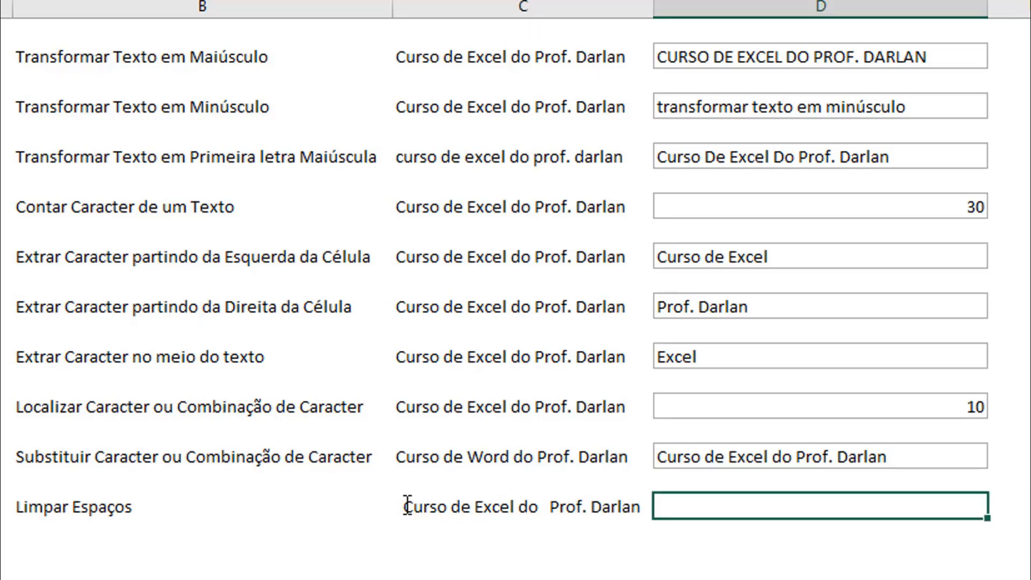
{"action": "type", "text": "=arru"}
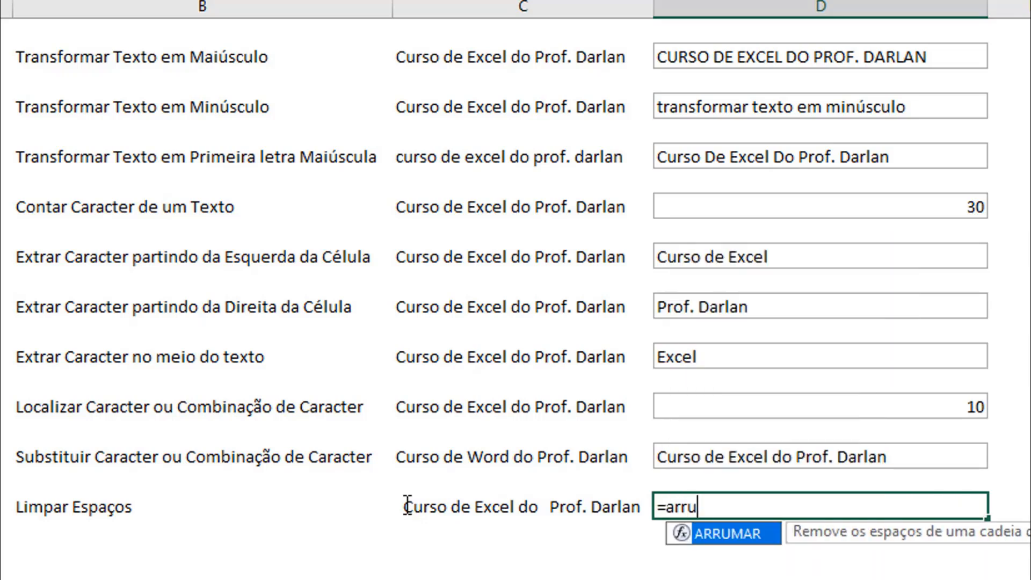
{"action": "key", "text": "Tab"}
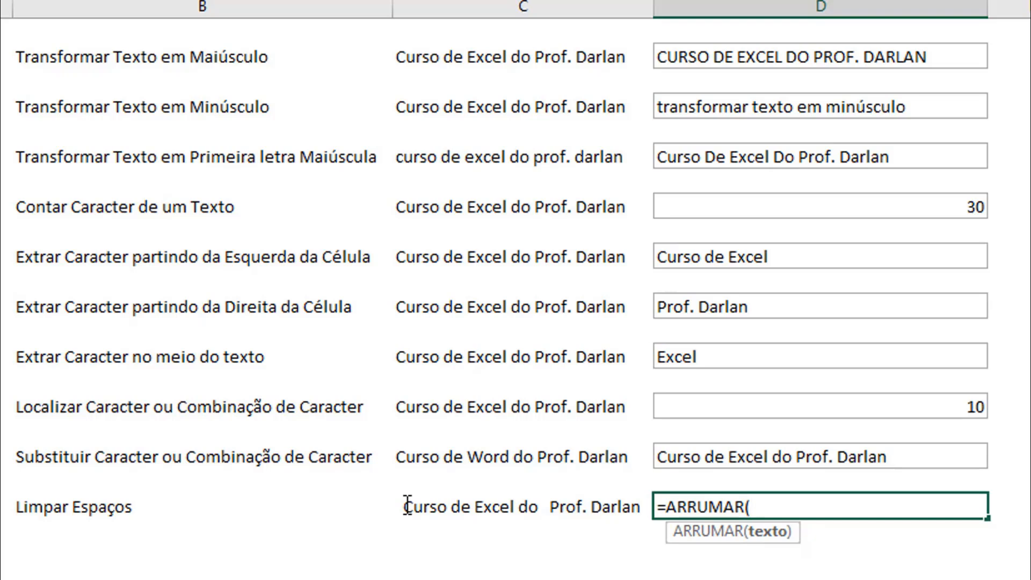
{"action": "left_click", "coordinate": [421, 507]}
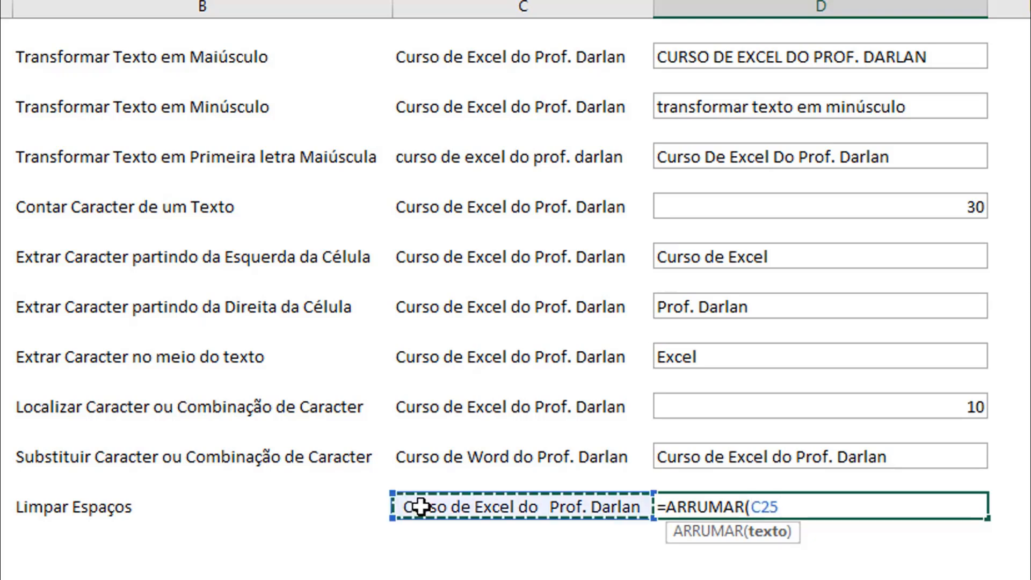
{"action": "key", "text": "Return"}
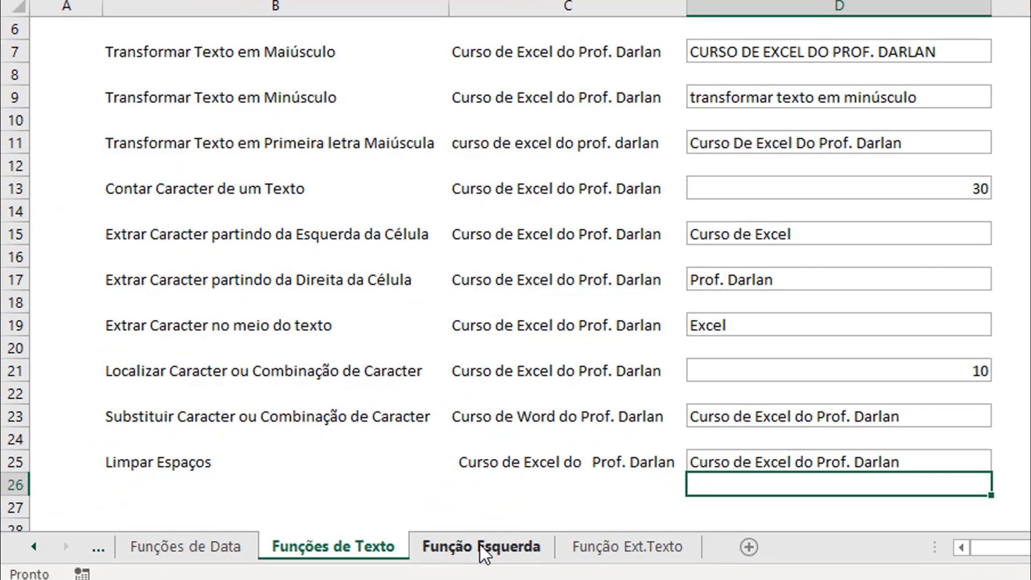
On the Função Esquerda sheet, enter =ESQUERDA(B6;5) in C6 and fill it down the Primeiro Nome column
{"action": "left_click", "coordinate": [482, 554]}
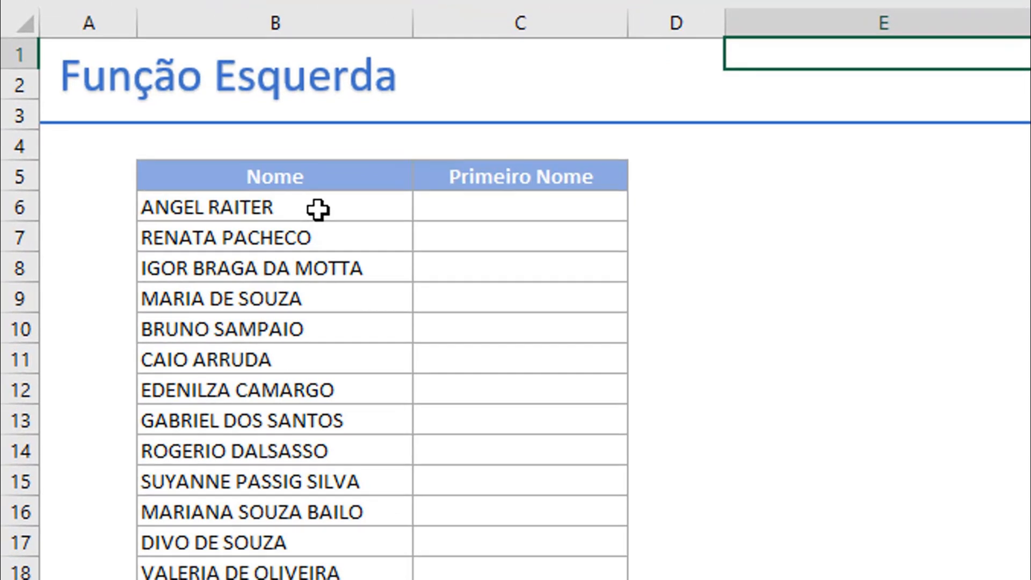
{"action": "left_click", "coordinate": [449, 227]}
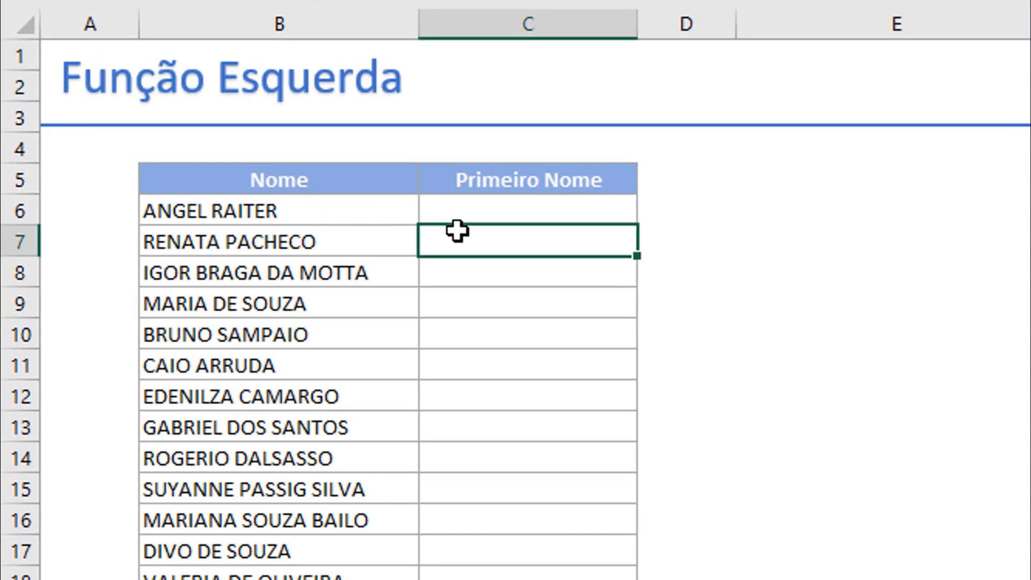
{"action": "left_click", "coordinate": [510, 212]}
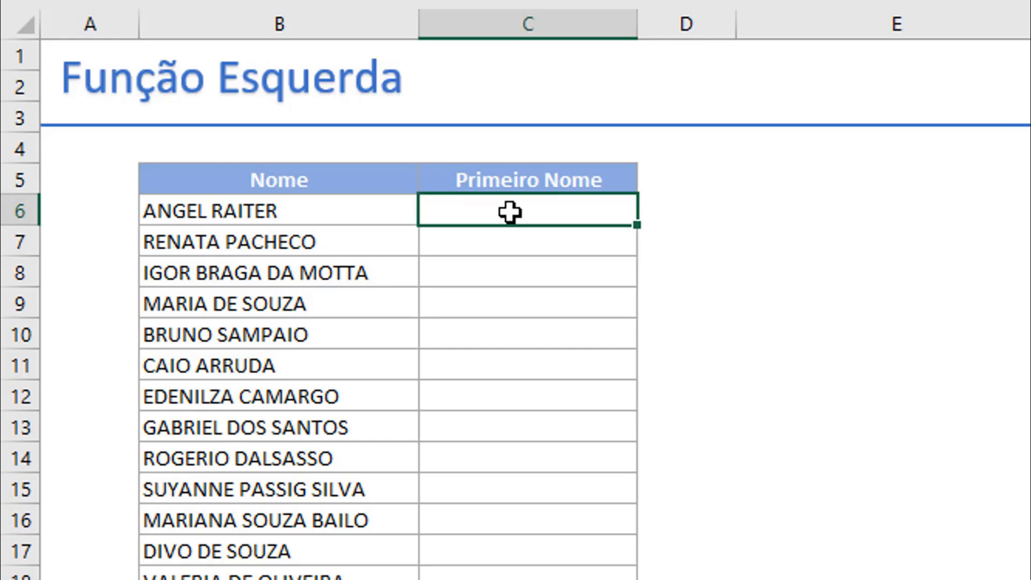
{"action": "type", "text": "="}
{"action": "type", "text": "esquer"}
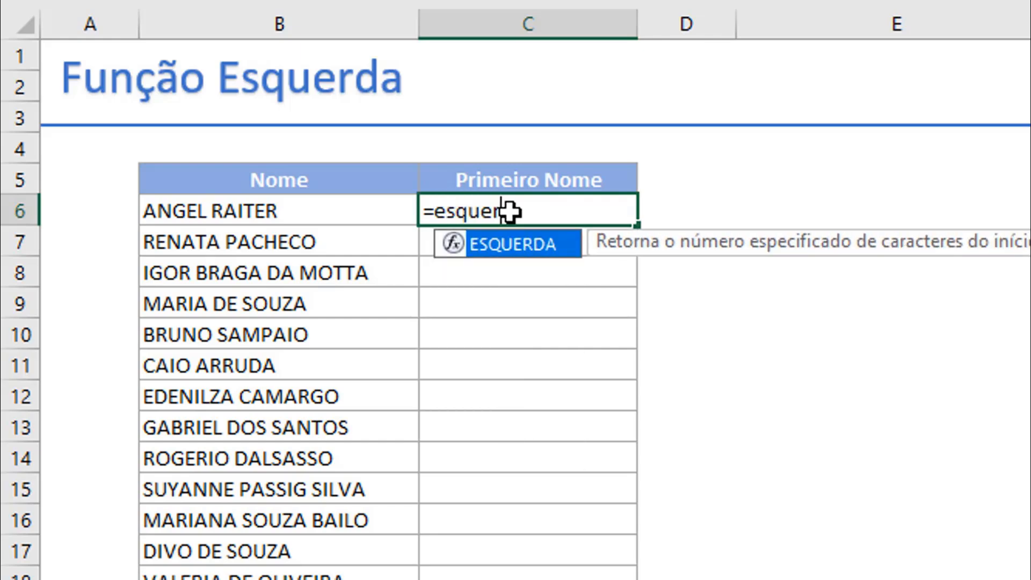
{"action": "key", "text": "Tab"}
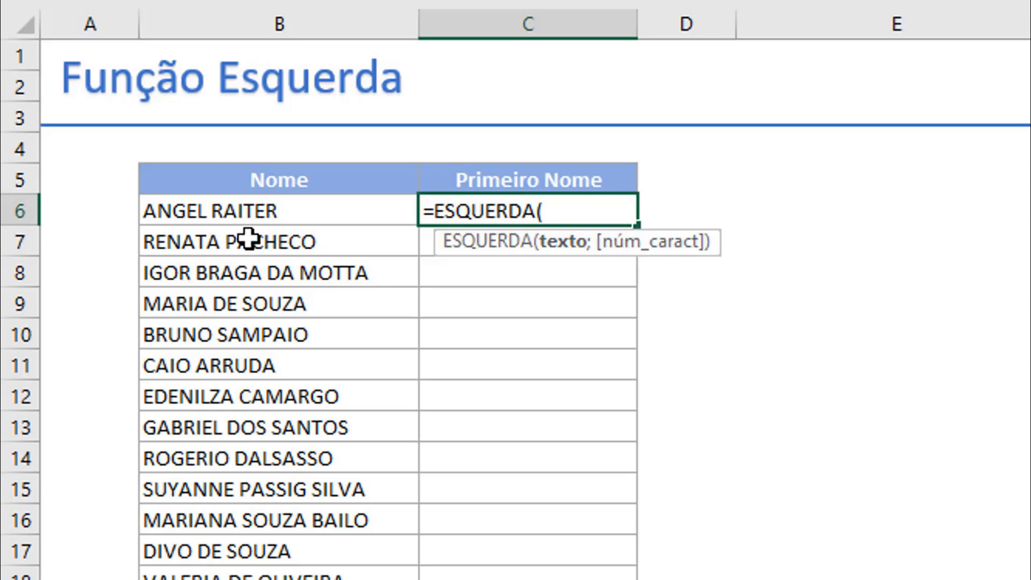
{"action": "left_click", "coordinate": [225, 214]}
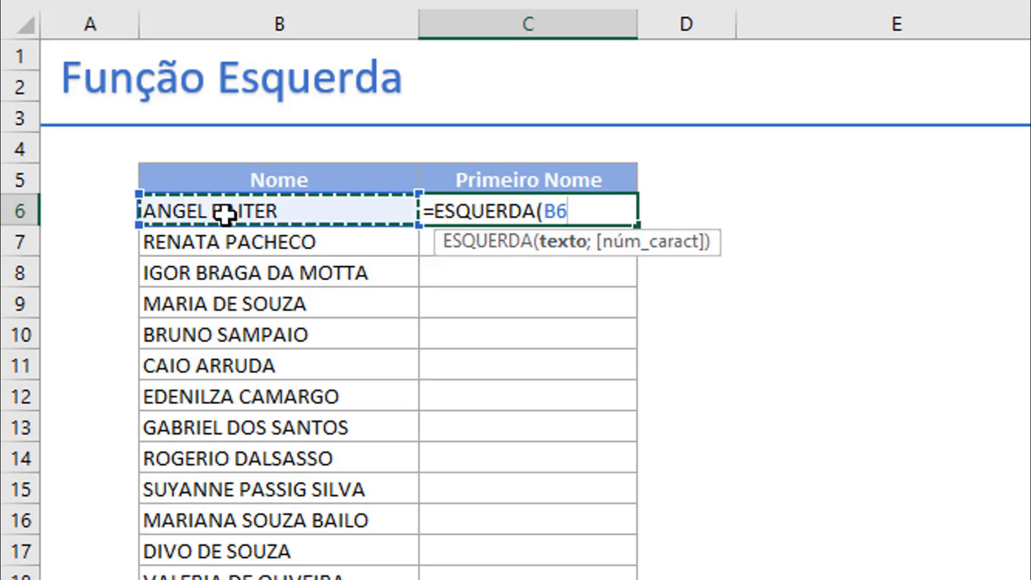
{"action": "type", "text": ";"}
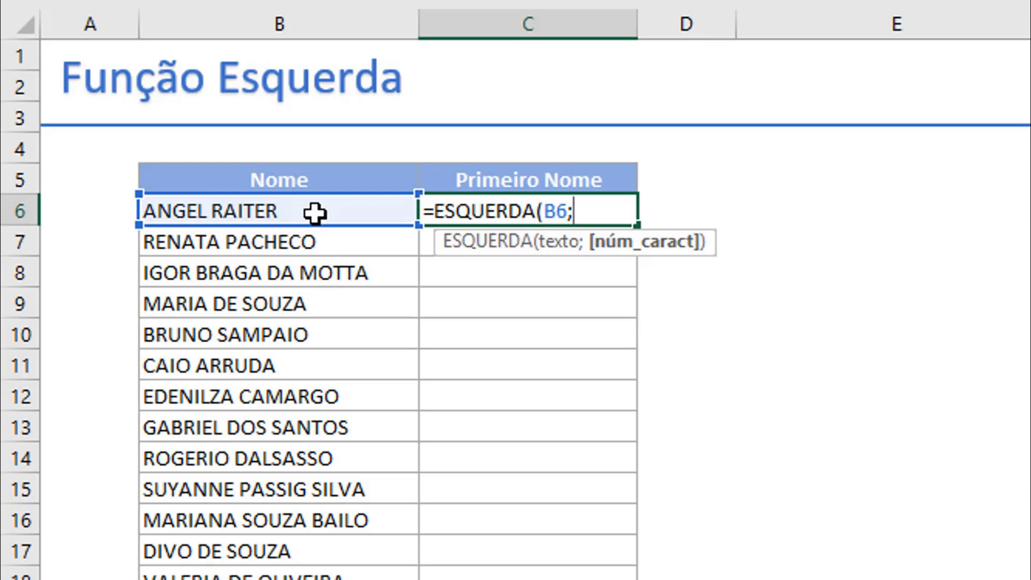
{"action": "type", "text": "5"}
{"action": "key", "text": "Return"}
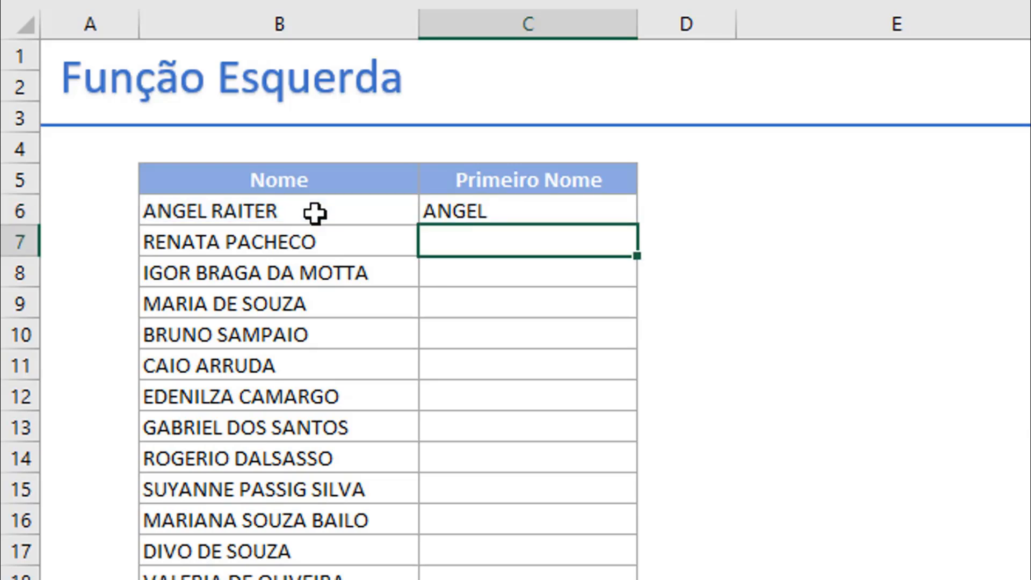
{"action": "left_click", "coordinate": [586, 213]}
{"action": "double_click", "coordinate": [640, 226]}
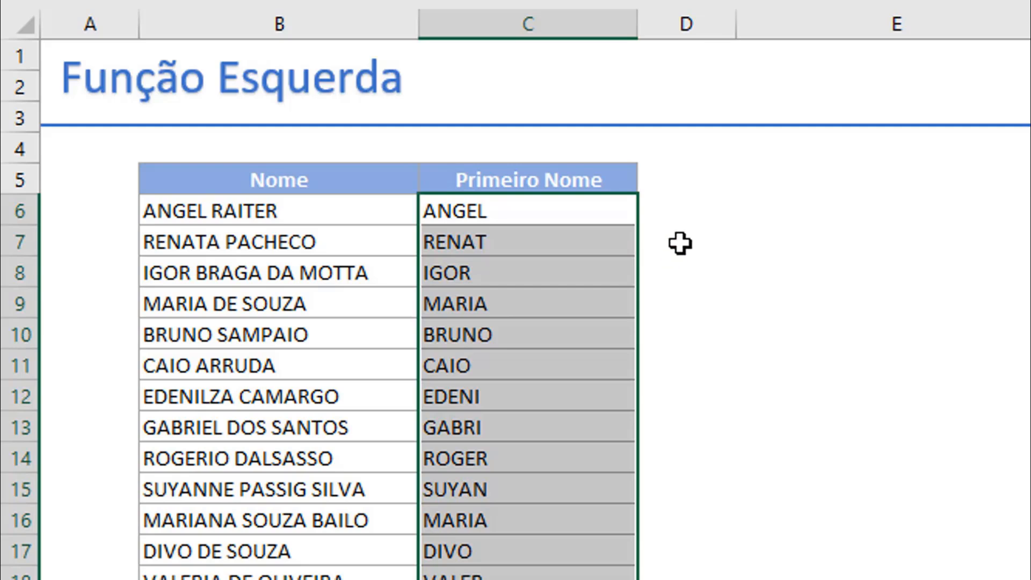
Enter =LOCALIZAR(" ";B6) in D6 to find the first space in each name, and fill it down column D
{"action": "left_click", "coordinate": [687, 217]}
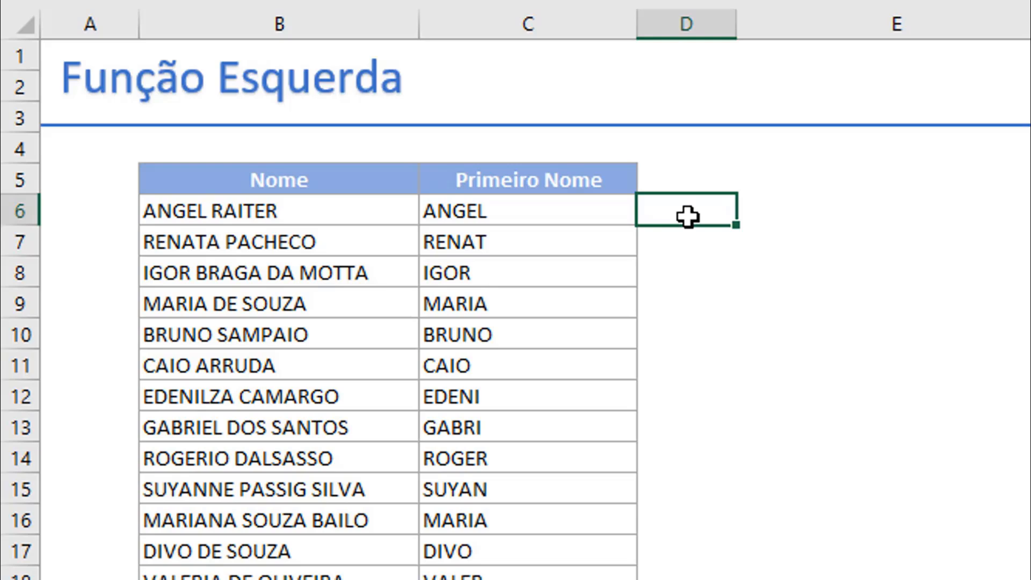
{"action": "type", "text": "=loc"}
{"action": "key", "text": "Tab"}
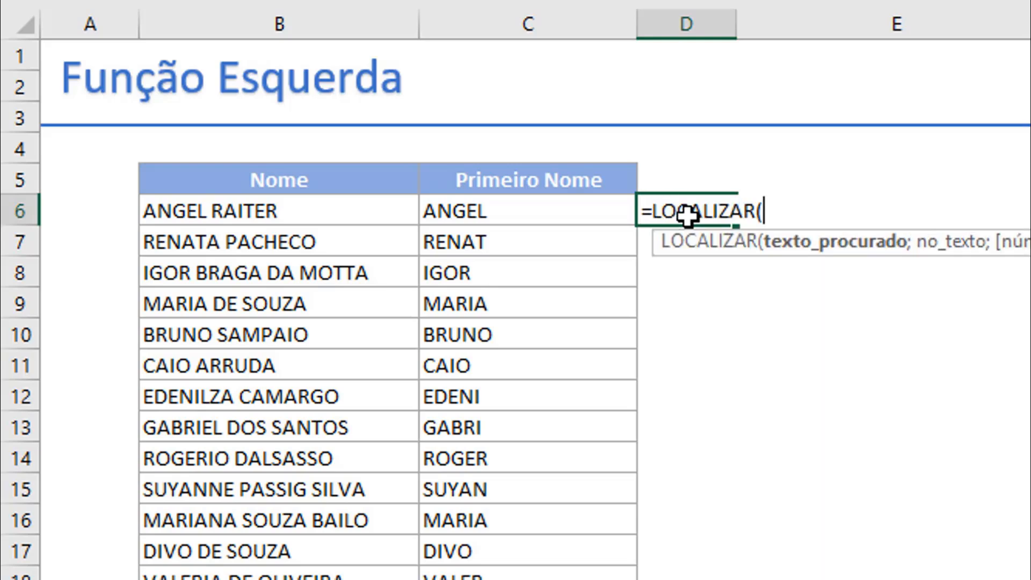
{"action": "type", "text": "\" \";"}
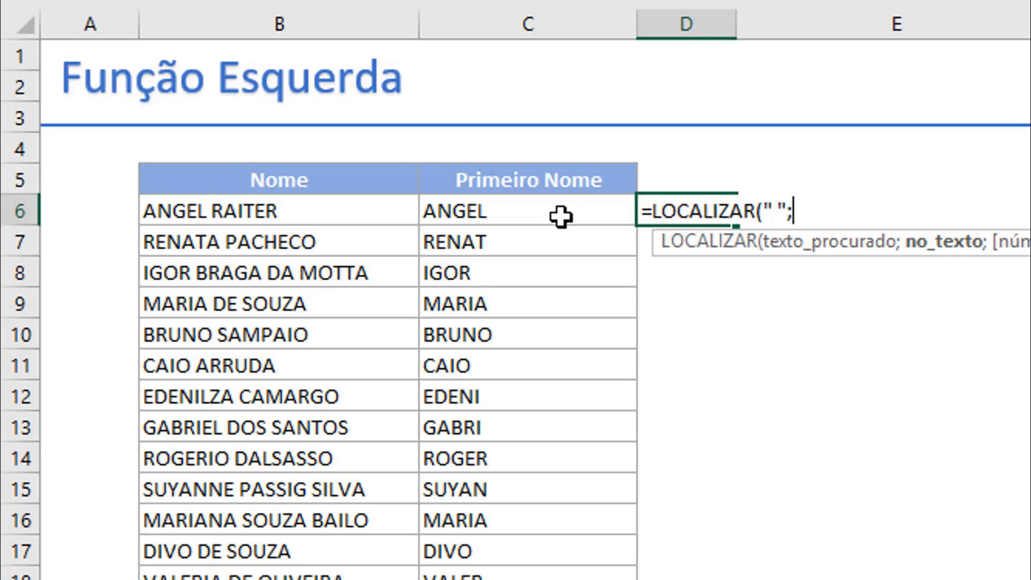
{"action": "left_click", "coordinate": [403, 213]}
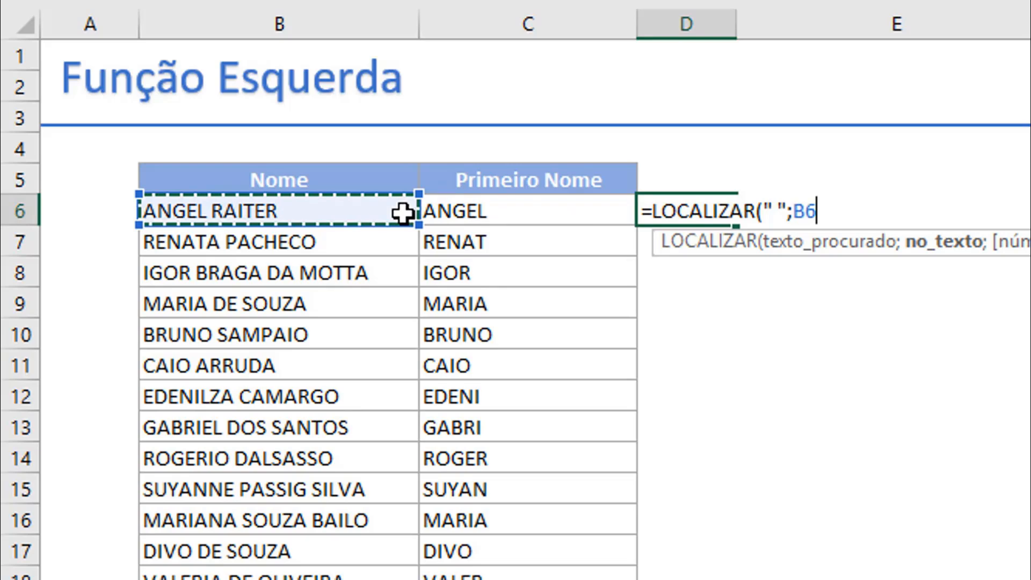
{"action": "key", "text": "Return"}
{"action": "key", "text": "Up"}
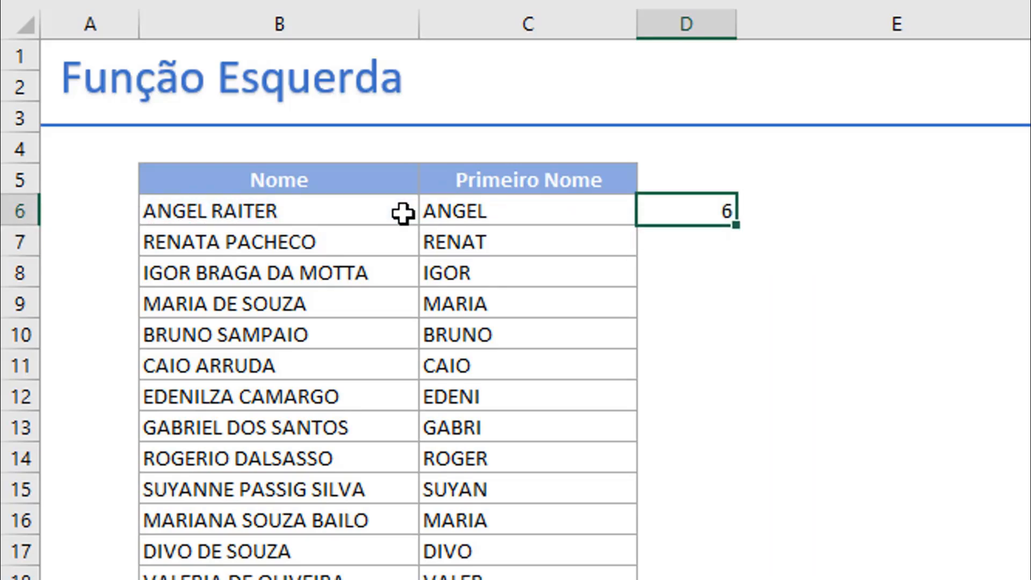
{"action": "double_click", "coordinate": [737, 224]}
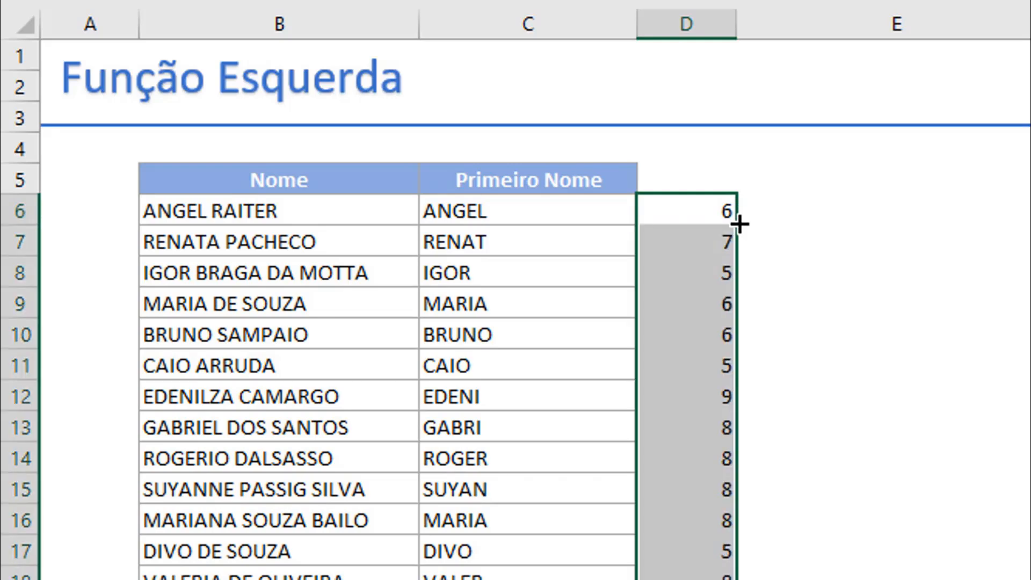
{"action": "left_click", "coordinate": [787, 215]}
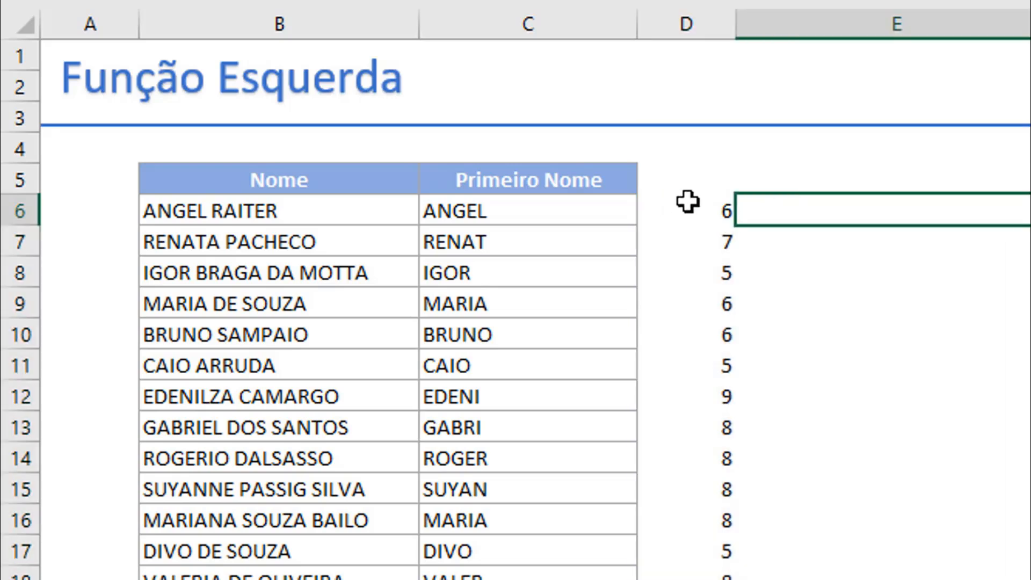
Replace the fixed character count in C6 with D6, giving =ESQUERDA(B6;D6), and fill it down the Primeiro Nome column
{"action": "left_click", "coordinate": [658, 210]}
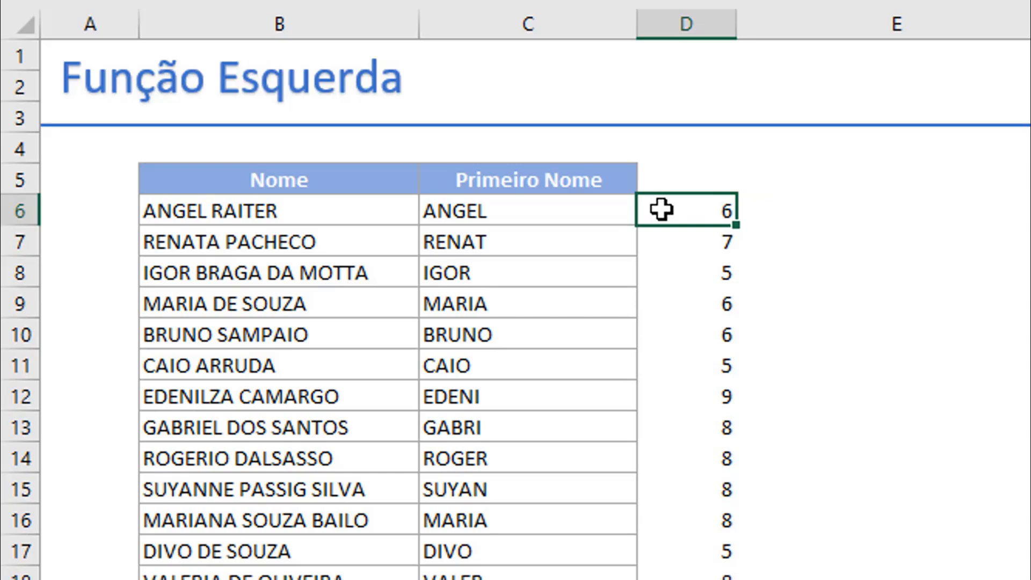
{"action": "double_click", "coordinate": [487, 209]}
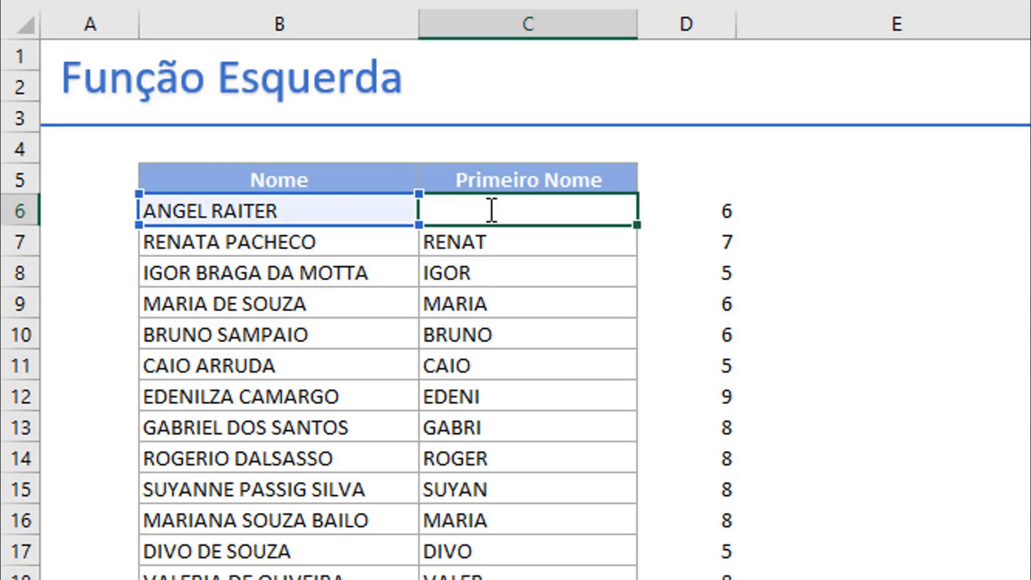
{"action": "left_click", "coordinate": [584, 210]}
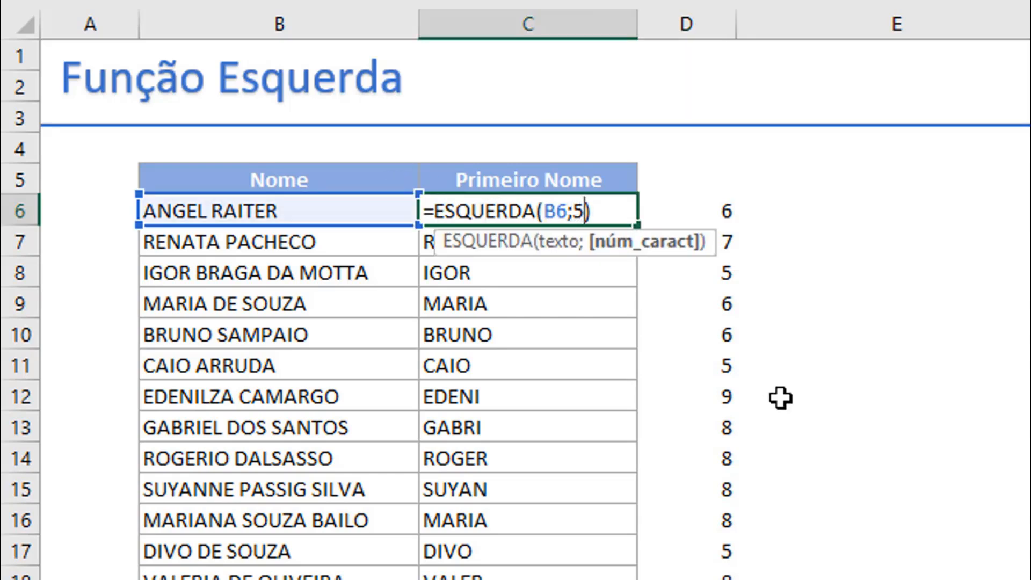
{"action": "key", "text": "BackSpace"}
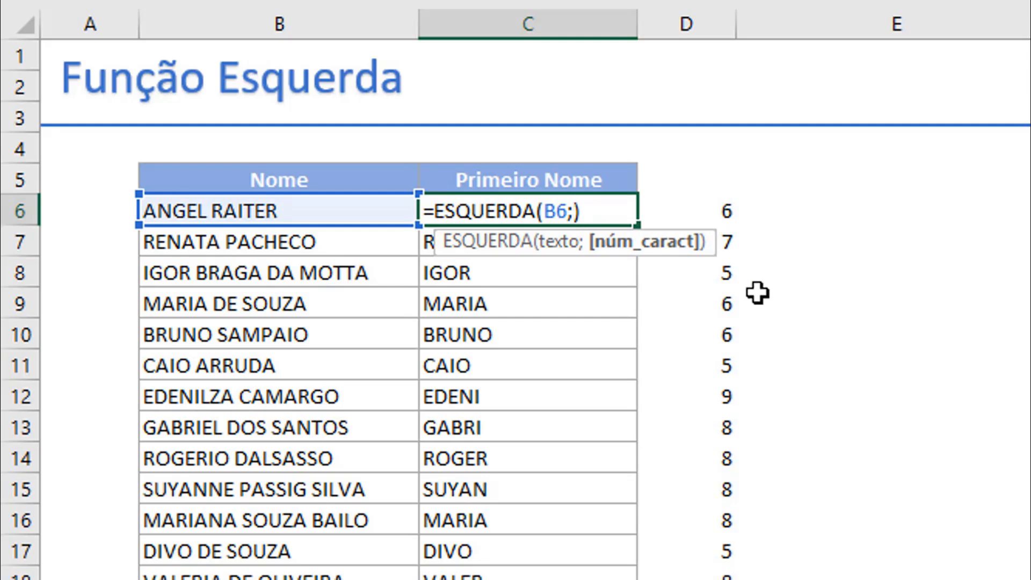
{"action": "left_click", "coordinate": [687, 214]}
{"action": "key", "text": "Return"}
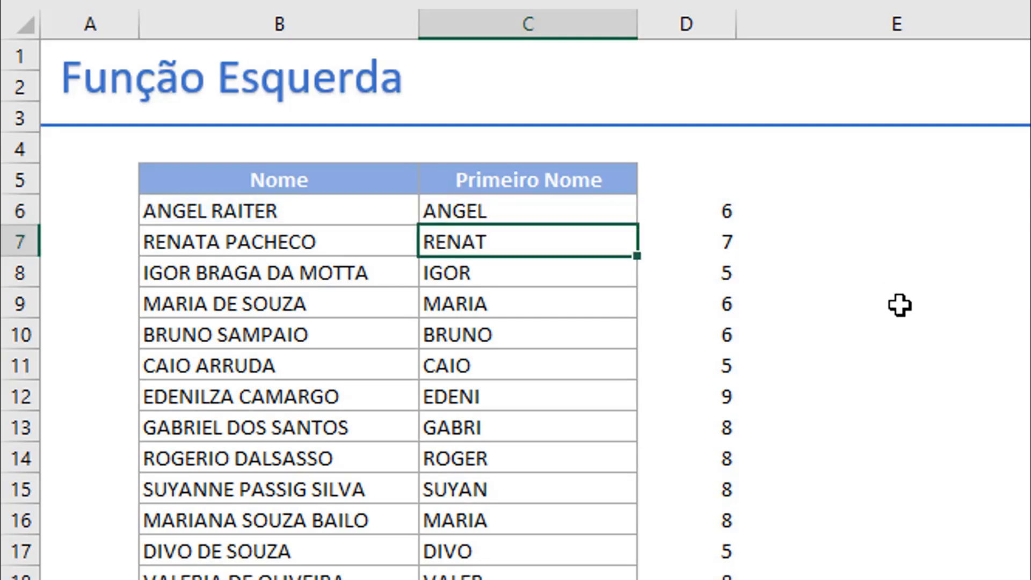
{"action": "left_click", "coordinate": [615, 218]}
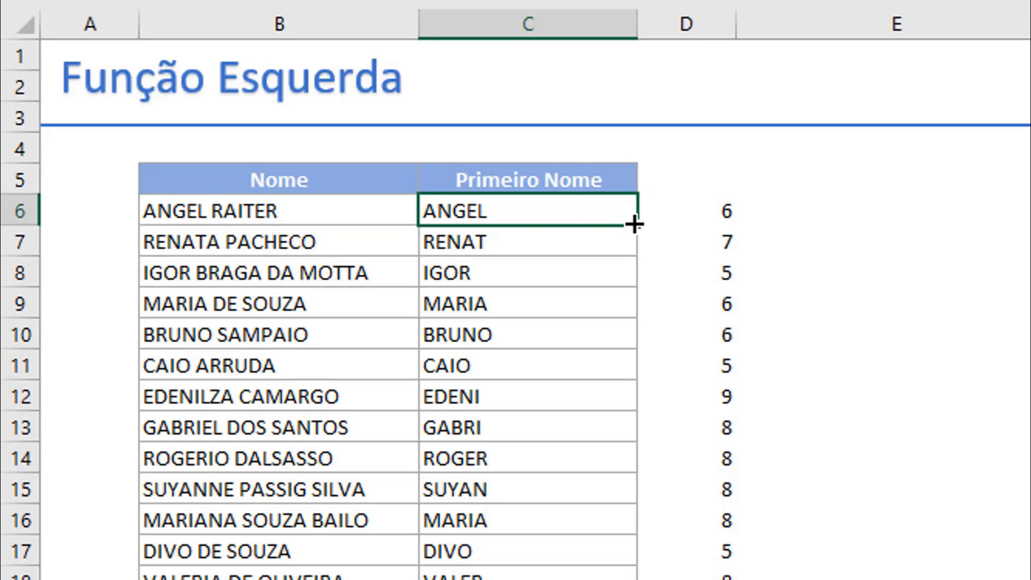
{"action": "double_click", "coordinate": [635, 224]}
{"action": "left_click", "coordinate": [893, 278]}
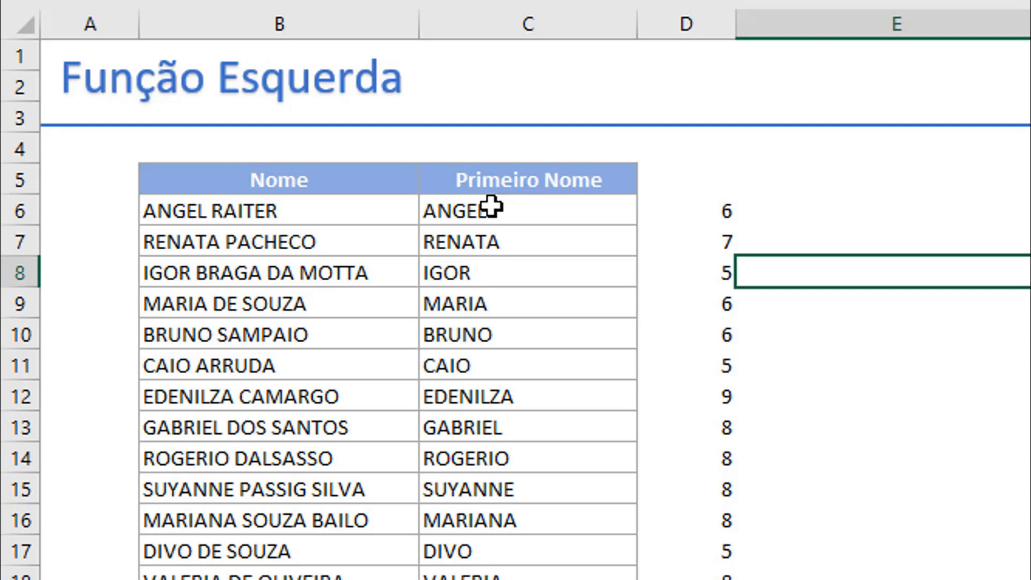
{"action": "left_click", "coordinate": [707, 217]}
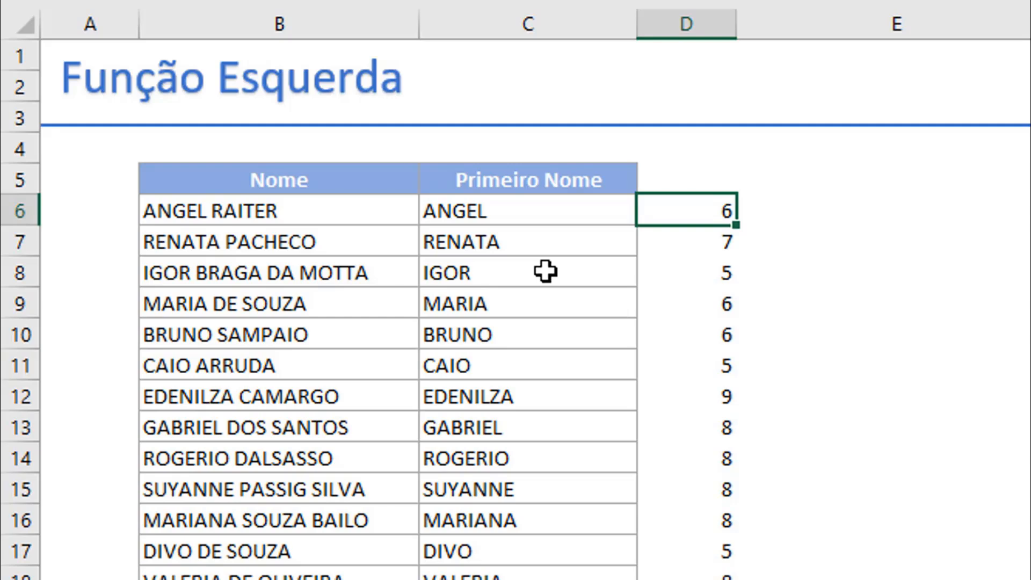
{"action": "left_click", "coordinate": [526, 204]}
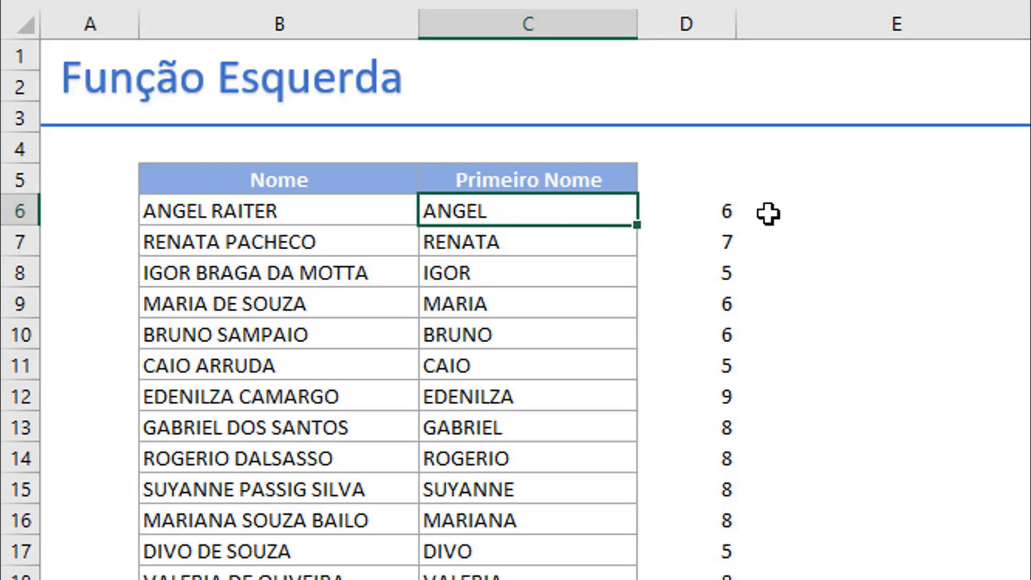
{"action": "left_click", "coordinate": [708, 201]}
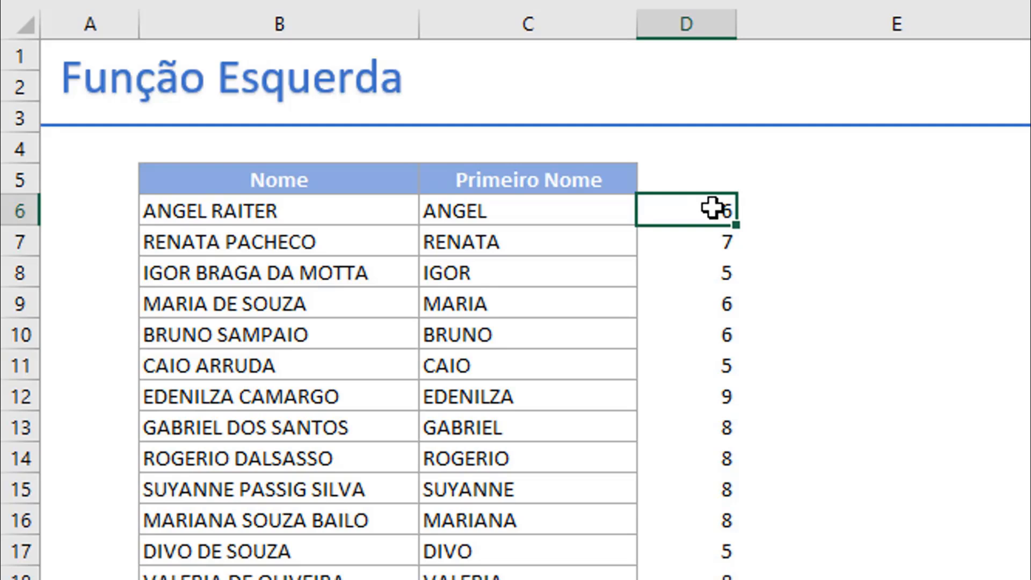
{"action": "left_click", "coordinate": [596, 209]}
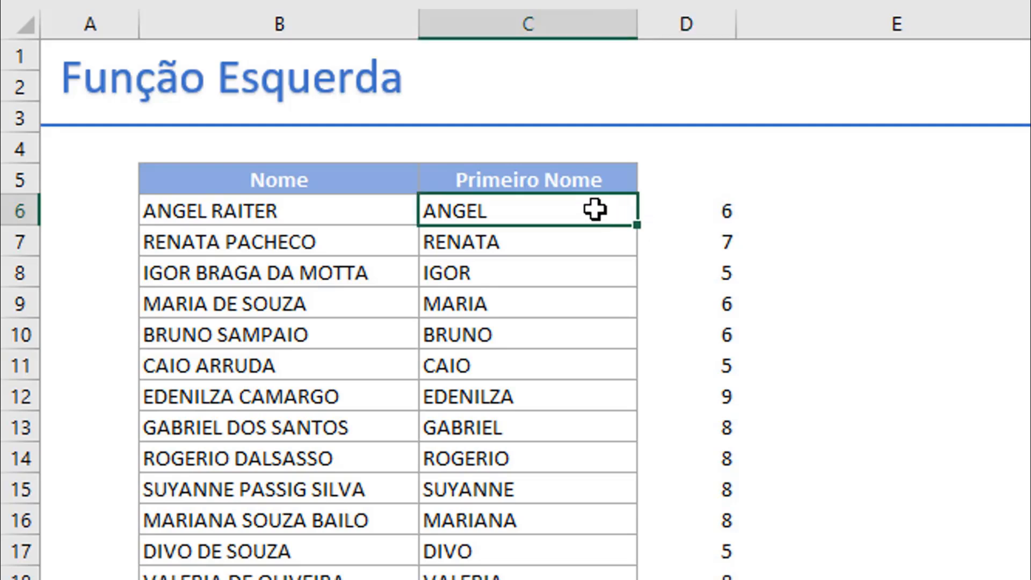
Copy the LOCALIZAR(" ";B6) expression out of the formula in D6 without changing the cell
{"action": "double_click", "coordinate": [689, 211]}
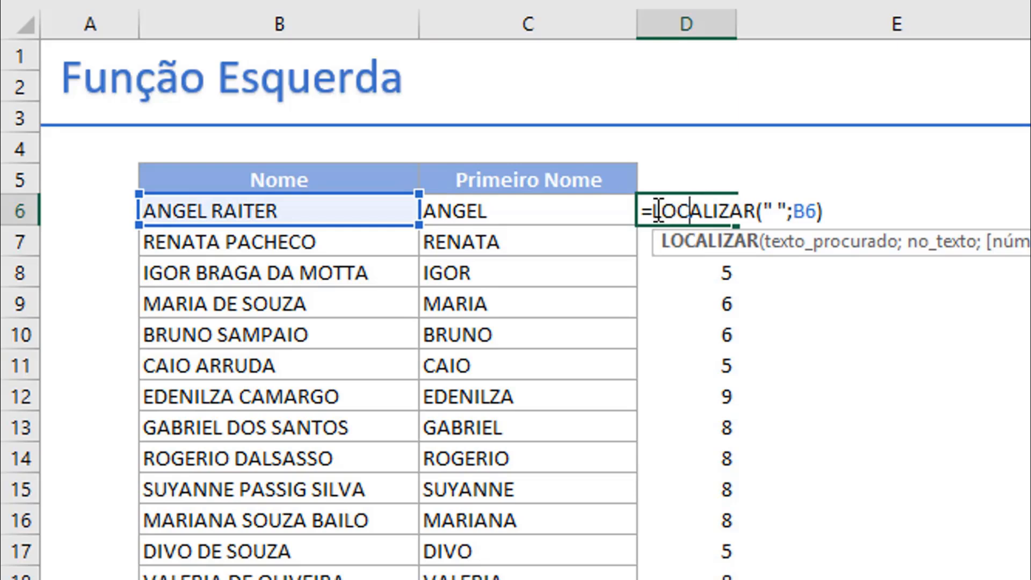
{"action": "left_click_drag", "start_coordinate": [658, 209], "coordinate": [859, 212]}
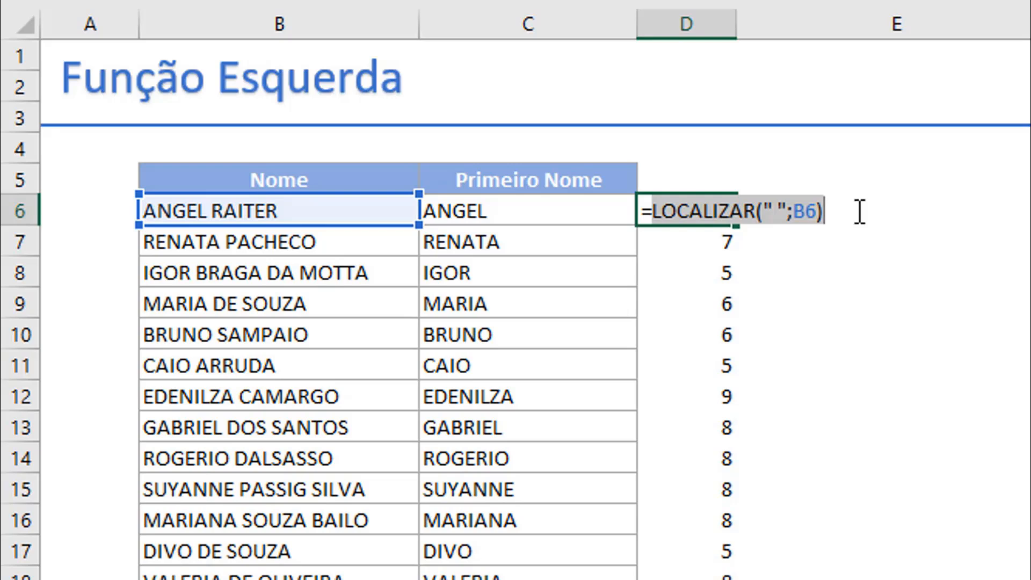
{"action": "key", "text": "ctrl+Return"}
{"action": "key", "text": "Down"}
{"action": "left_click", "coordinate": [877, 389]}
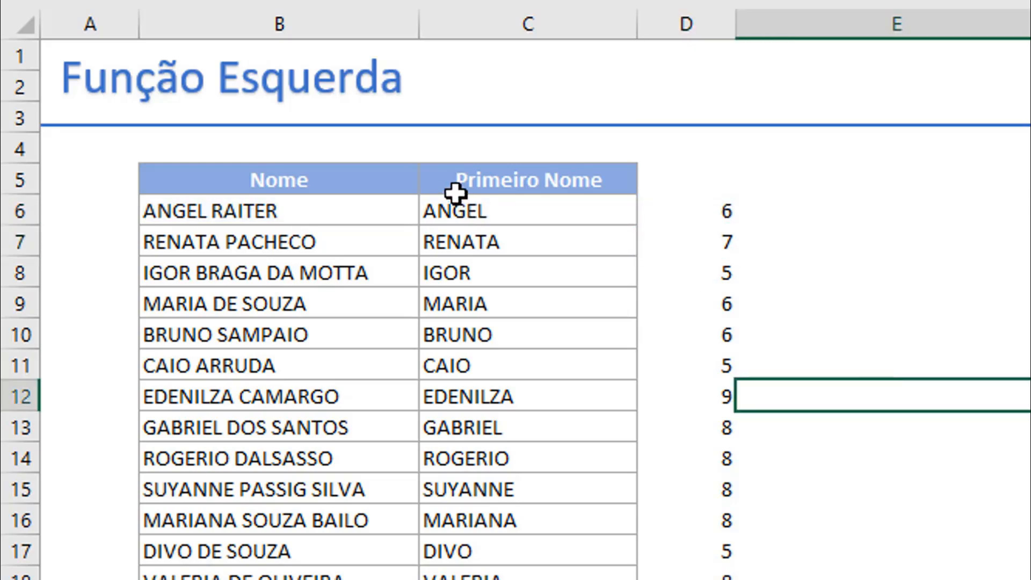
Replace the D6 reference in C6's formula with LOCALIZAR(" ";B6), giving =ESQUERDA(B6;LOCALIZAR(" ";B6))
{"action": "left_click", "coordinate": [533, 210]}
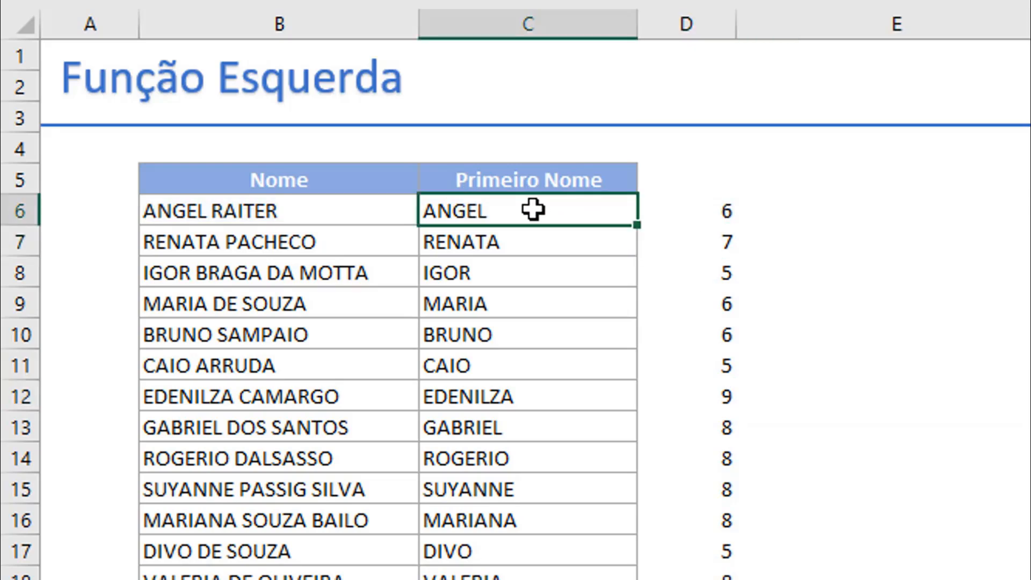
{"action": "double_click", "coordinate": [536, 210]}
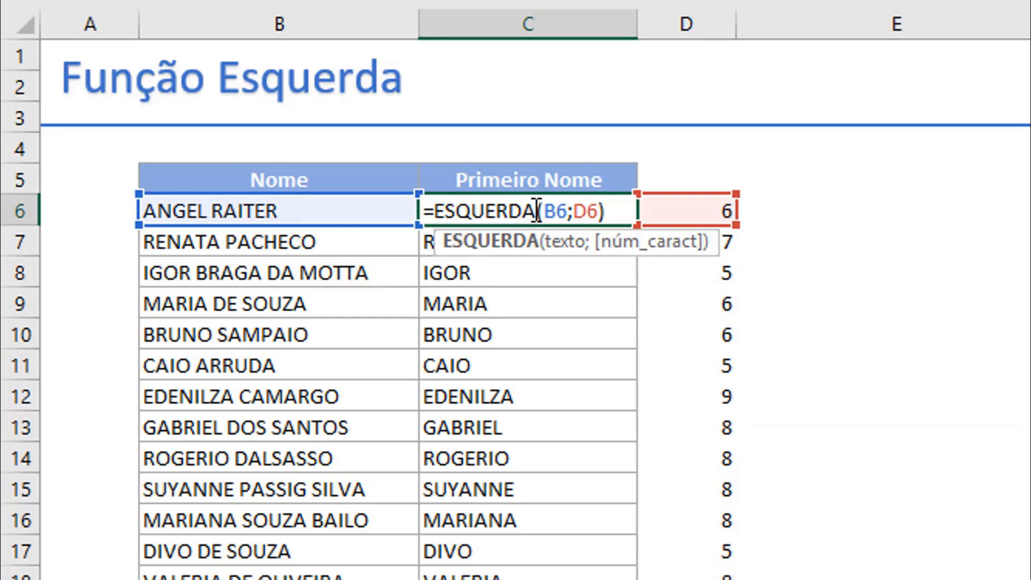
{"action": "left_click", "coordinate": [574, 211]}
{"action": "key", "text": "shift+Right"}
{"action": "key", "text": "shift+Right"}
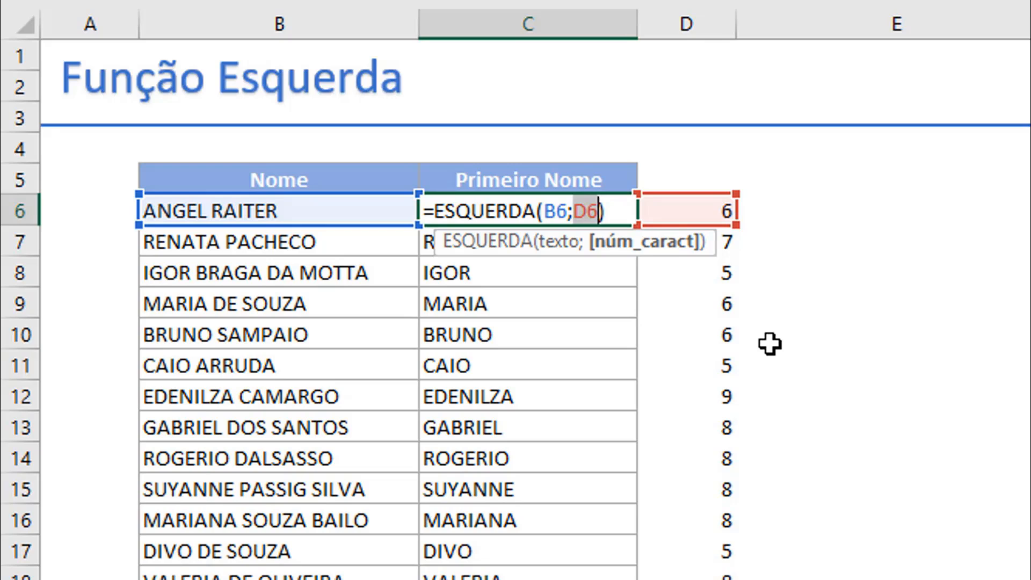
{"action": "key", "text": "BackSpace"}
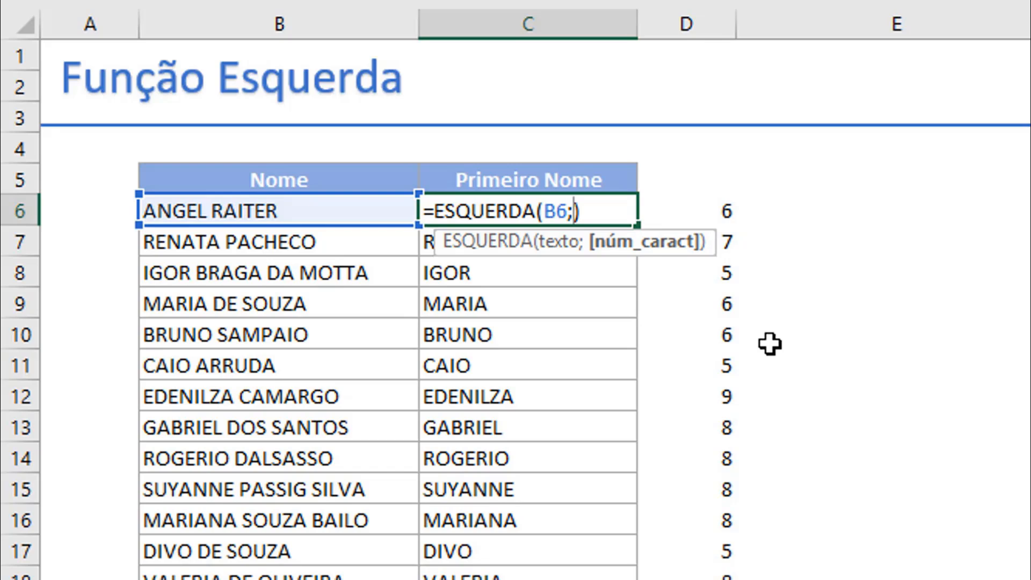
{"action": "type", "text": "LOCALIZAR(\" \";B6)"}
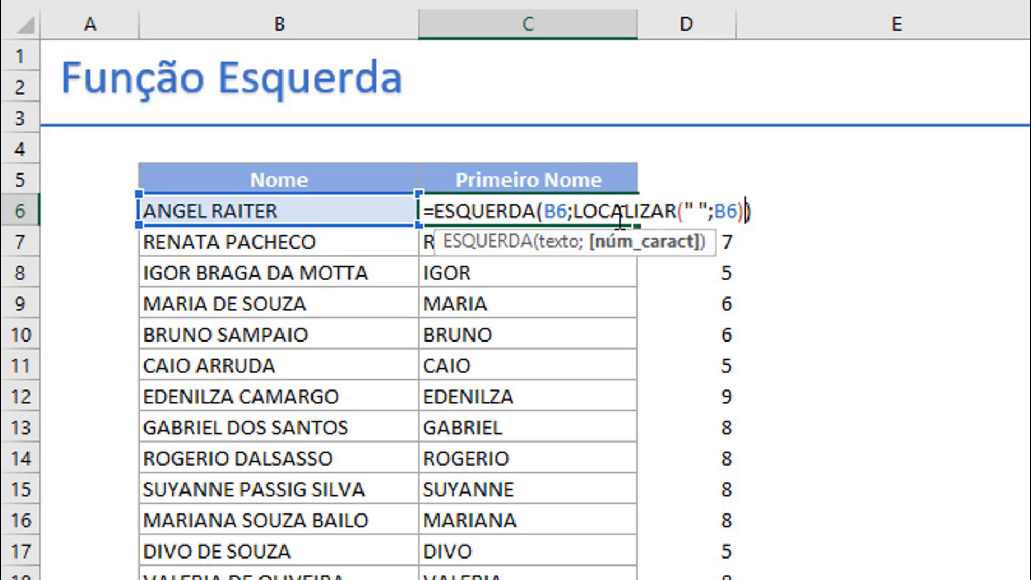
{"action": "left_click_drag", "start_coordinate": [574, 211], "coordinate": [748, 228]}
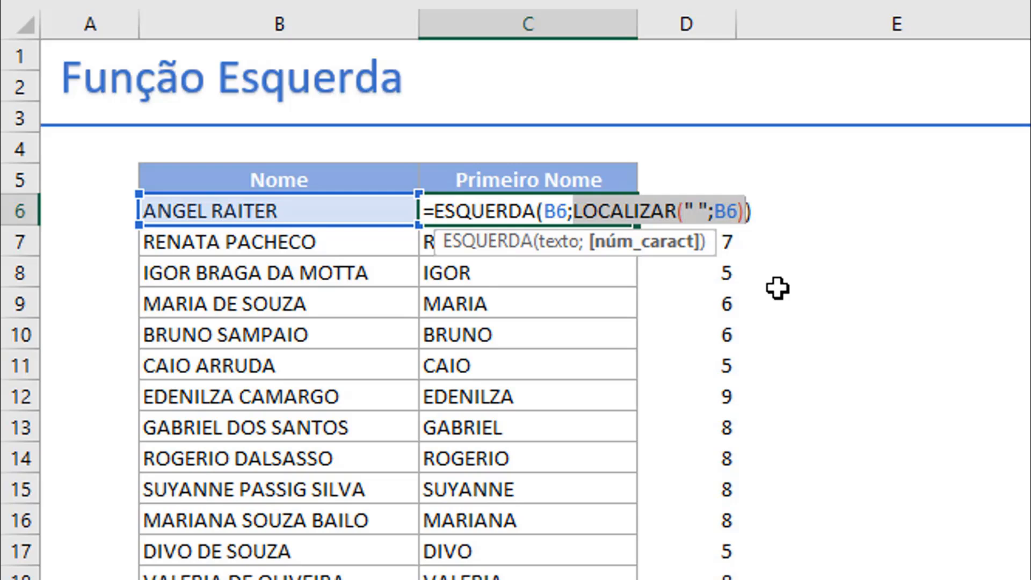
{"action": "left_click", "coordinate": [755, 221]}
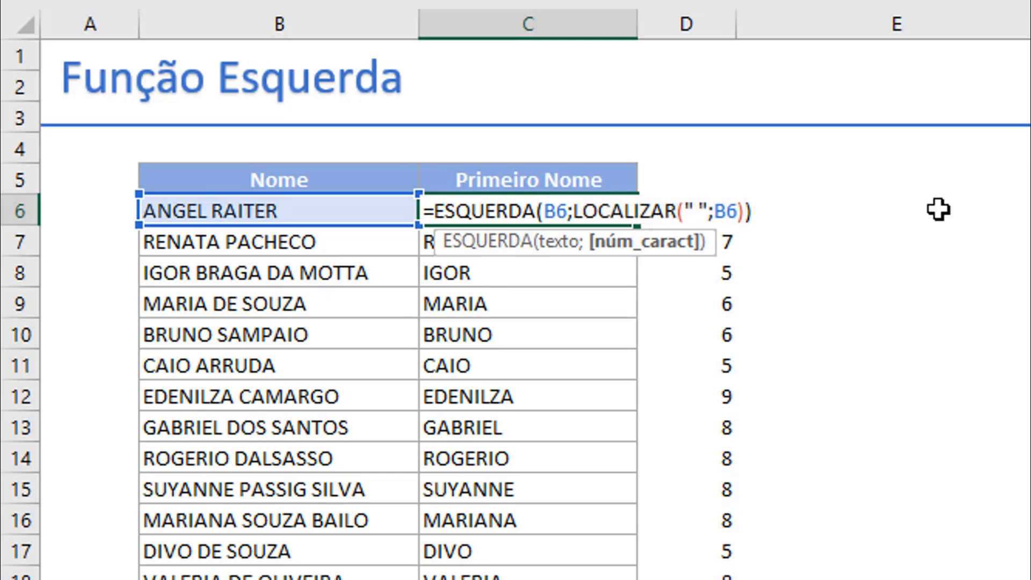
{"action": "type", "text": "-1"}
{"action": "key", "text": "BackSpace"}
{"action": "key", "text": "BackSpace"}
Wrap C6's formula in ARRUMAR, giving =ARRUMAR(ESQUERDA(B6;LOCALIZAR(" ";B6))), and fill it down the Primeiro Nome column
{"action": "left_click", "coordinate": [431, 211]}
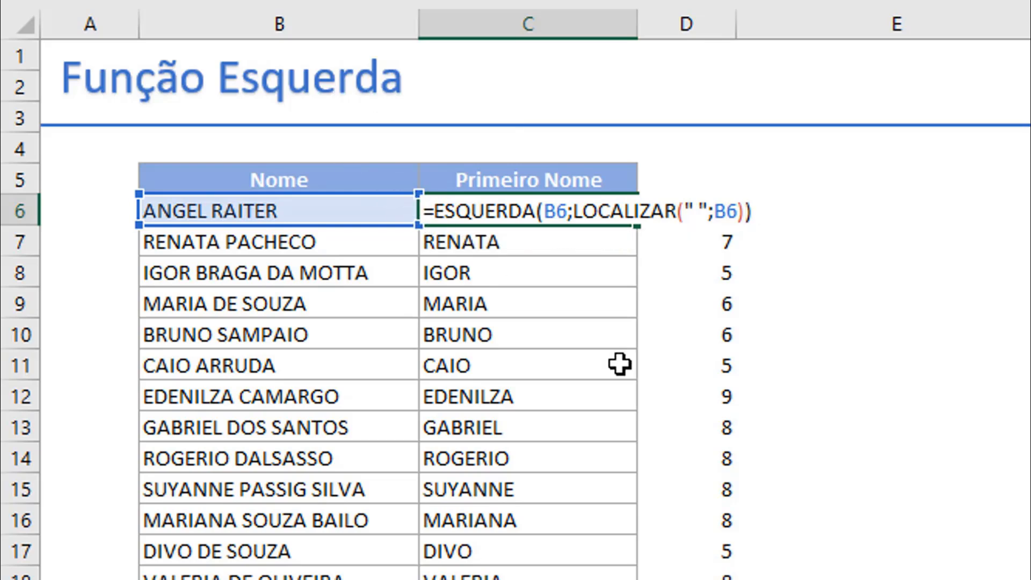
{"action": "type", "text": "arrumarESQUERDA"}
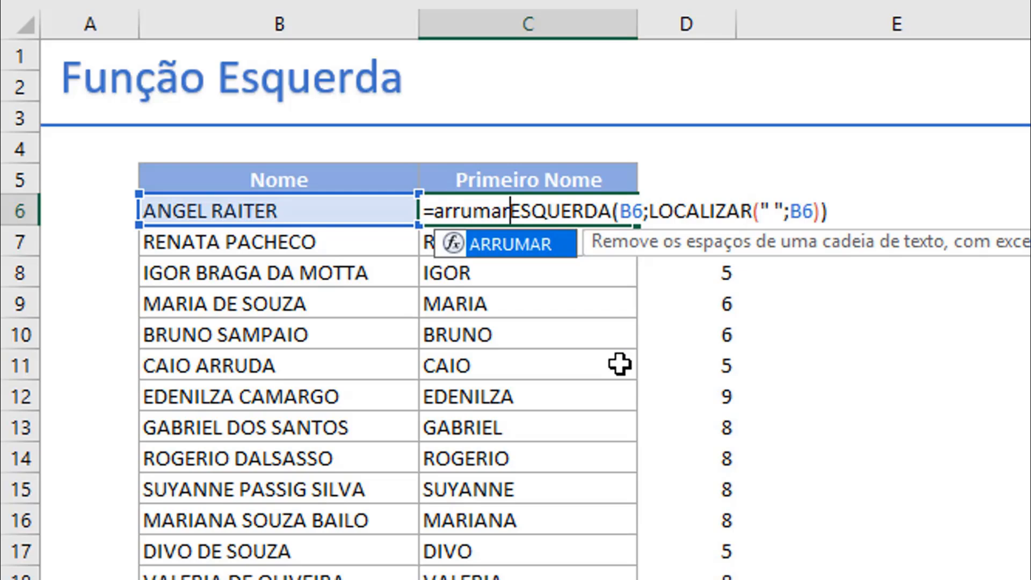
{"action": "type", "text": "("}
{"action": "left_click", "coordinate": [869, 215]}
{"action": "type", "text": ")"}
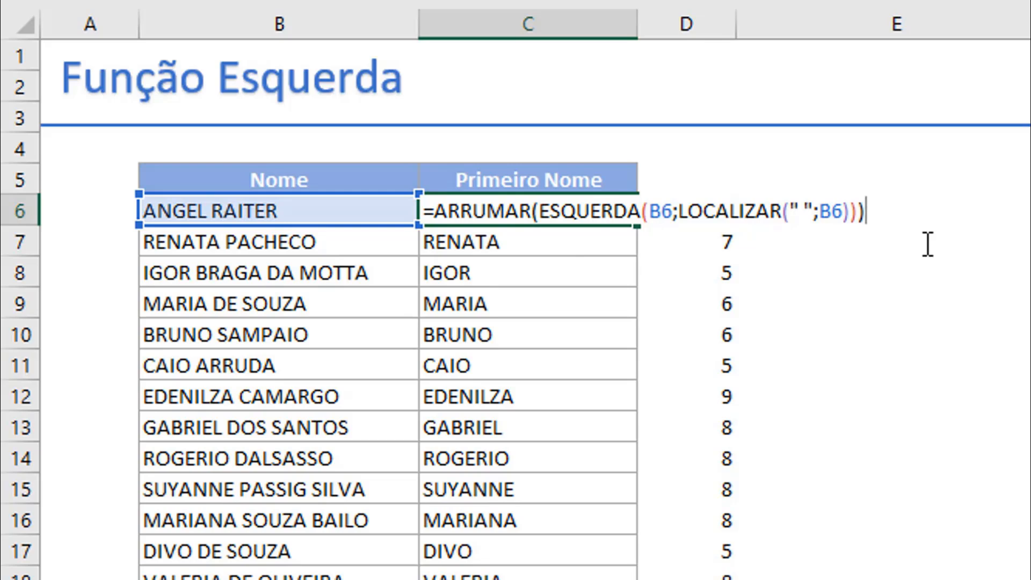
{"action": "key", "text": "Return"}
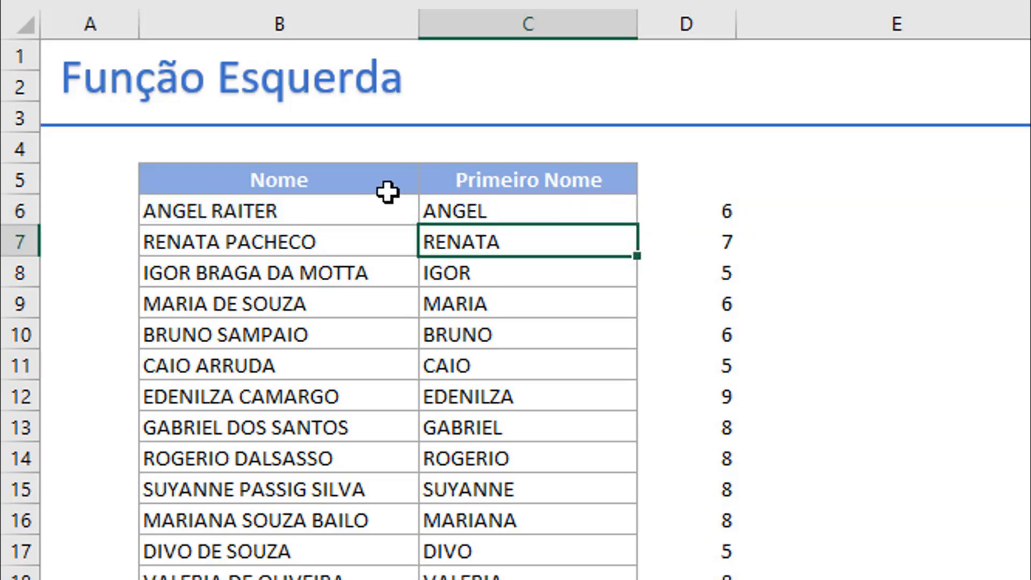
{"action": "left_click", "coordinate": [618, 212]}
{"action": "double_click", "coordinate": [637, 224]}
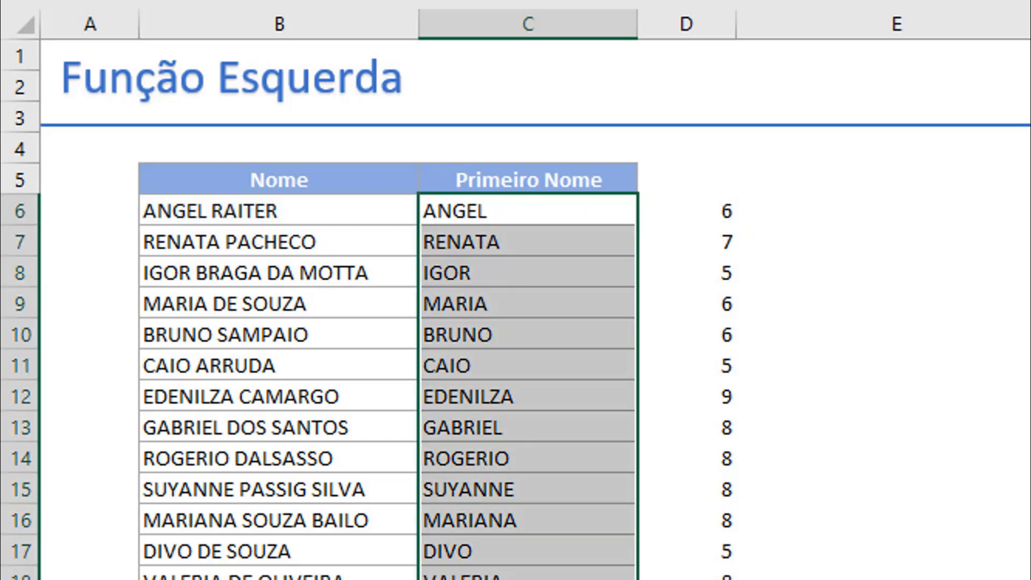
Clear the helper LOCALIZAR formulas from column D, from D6 down to the end of the list
{"action": "left_click", "coordinate": [684, 207]}
{"action": "key", "text": "ctrl+shift+Down"}
{"action": "key", "text": "Delete"}
{"action": "key", "text": "ctrl+Up"}
{"action": "key", "text": "Left"}
{"action": "key", "text": "ctrl+Down"}
{"action": "key", "text": "Down"}
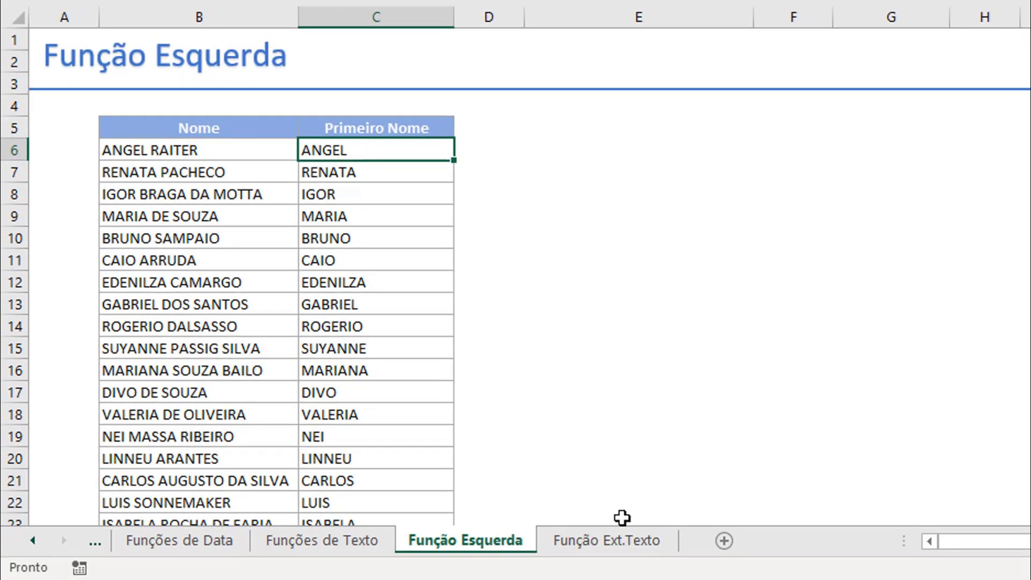
On the Função Ext.Texto sheet, enter =SUBSTITUIR(B6;"Email: ";"") in C6 and fill it down the Email column to C15
{"action": "left_click", "coordinate": [622, 542]}
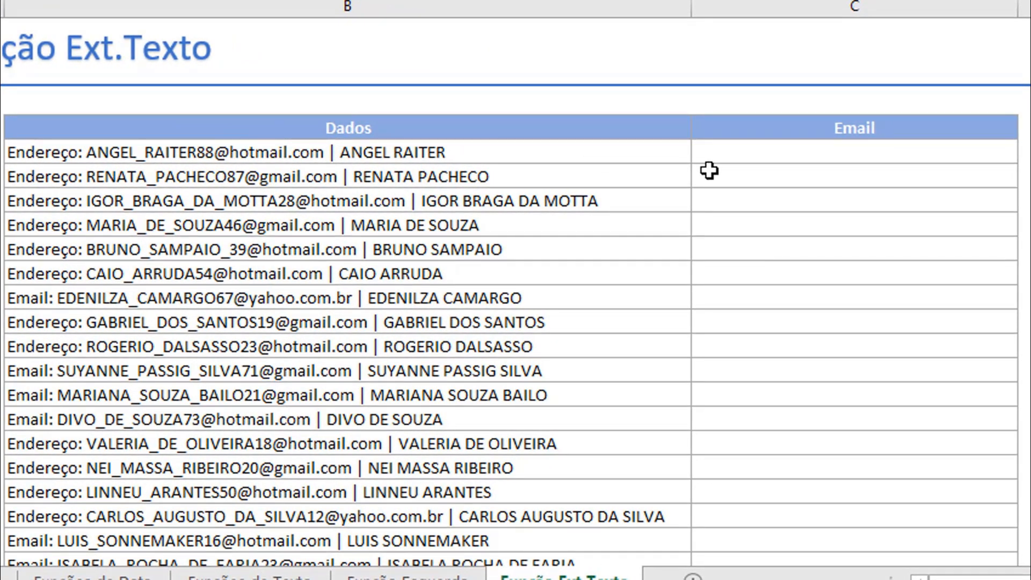
{"action": "left_click", "coordinate": [814, 145]}
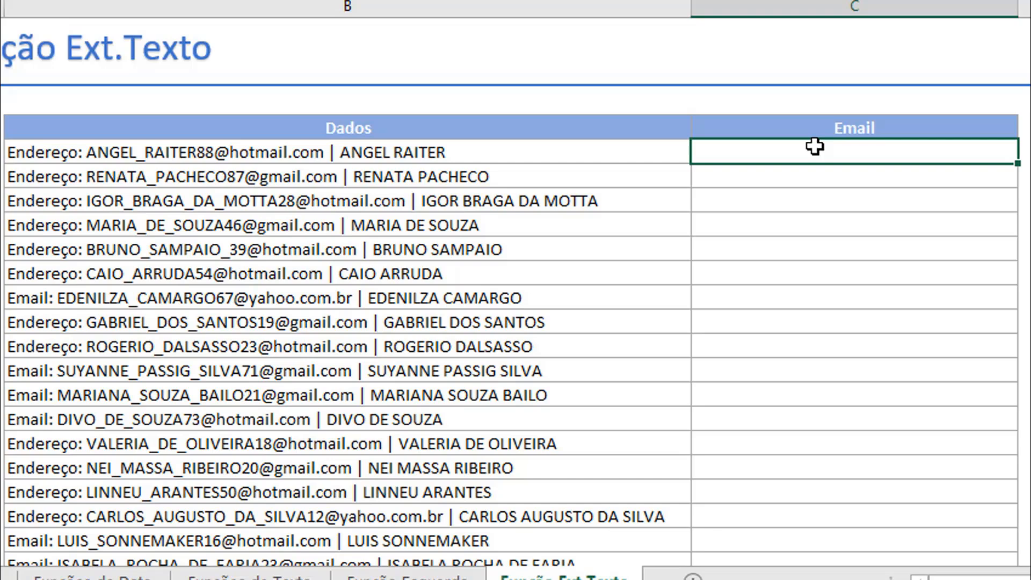
{"action": "type", "text": "="}
{"action": "key", "text": "BackSpace"}
{"action": "type", "text": "=su"}
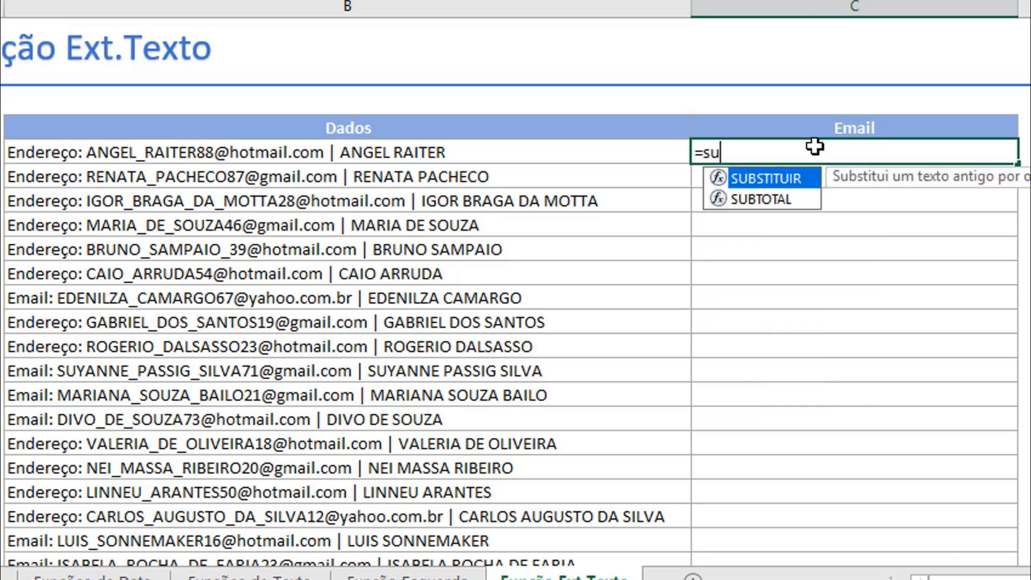
{"action": "key", "text": "Tab"}
{"action": "key", "text": "Left"}
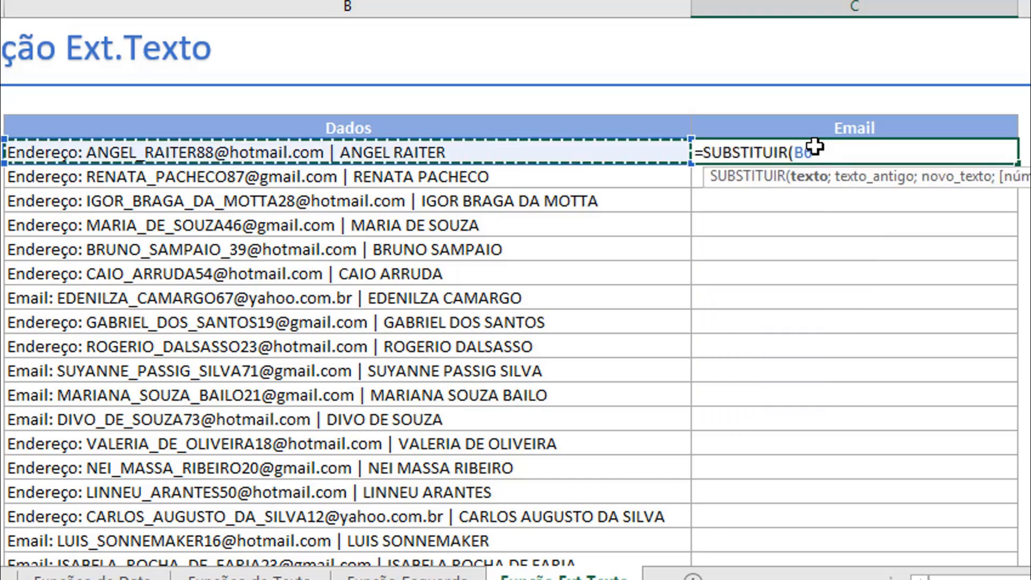
{"action": "type", "text": ";\"Email:\""}
{"action": "key", "text": "BackSpace"}
{"action": "type", "text": "\""}
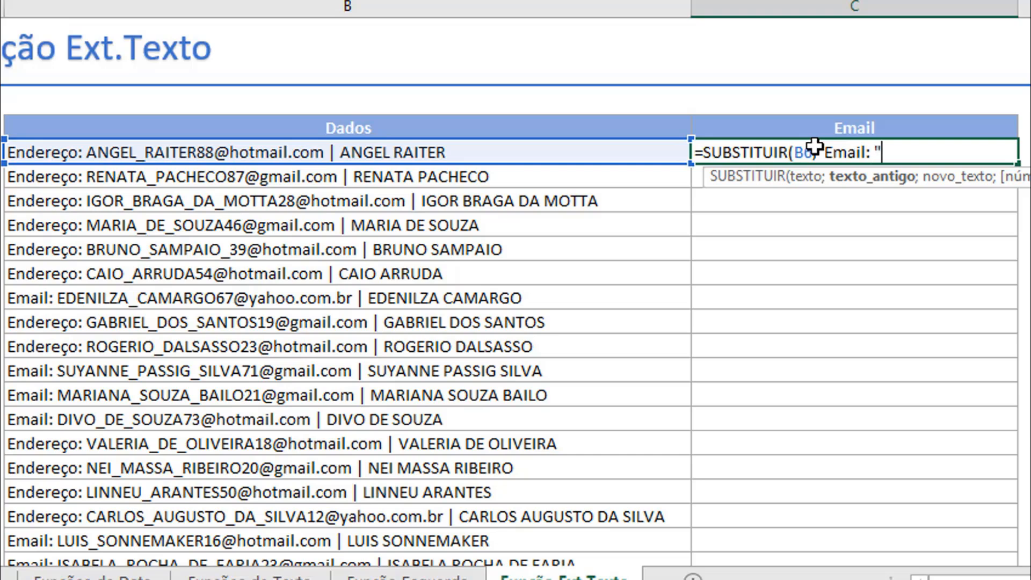
{"action": "type", "text": ";"}
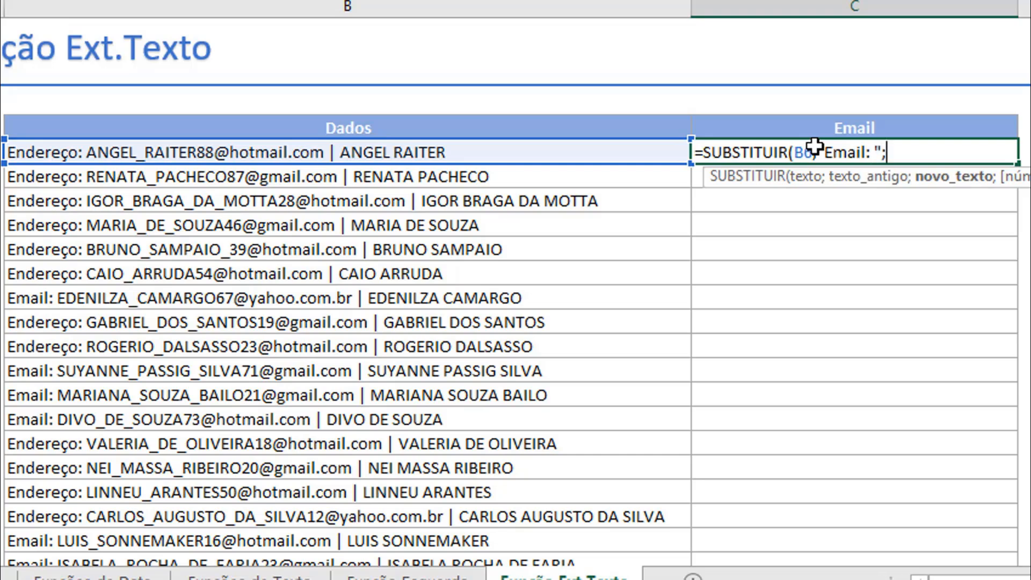
{"action": "type", "text": "\"\")"}
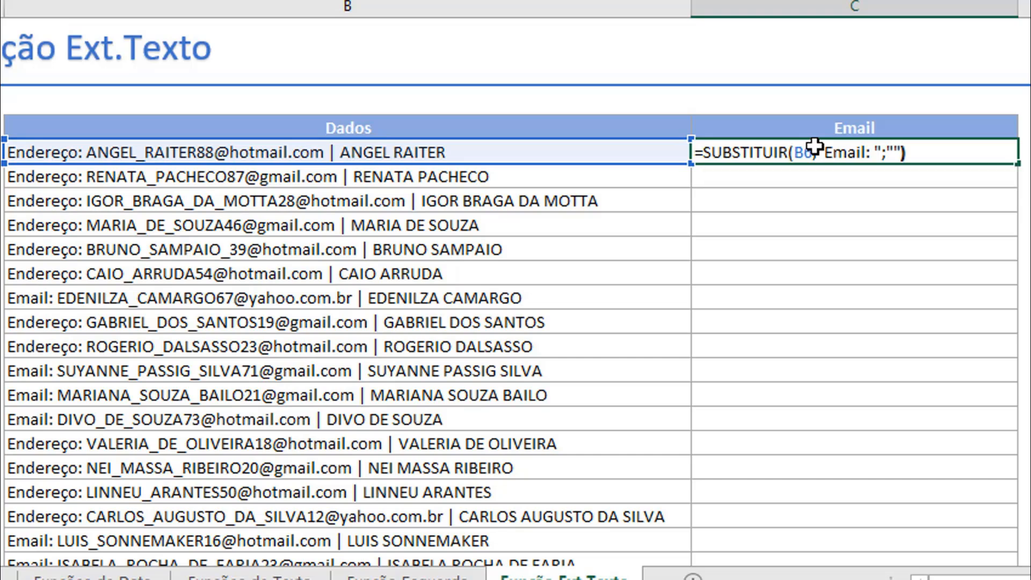
{"action": "key", "text": "Return"}
{"action": "left_click", "coordinate": [815, 146]}
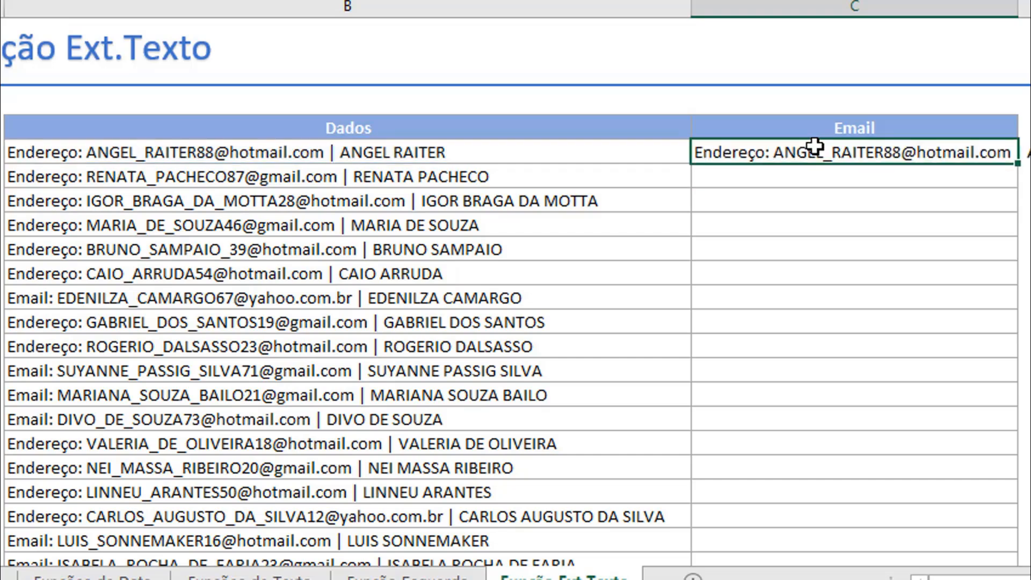
{"action": "left_click_drag", "start_coordinate": [1017, 168], "coordinate": [1017, 378]}
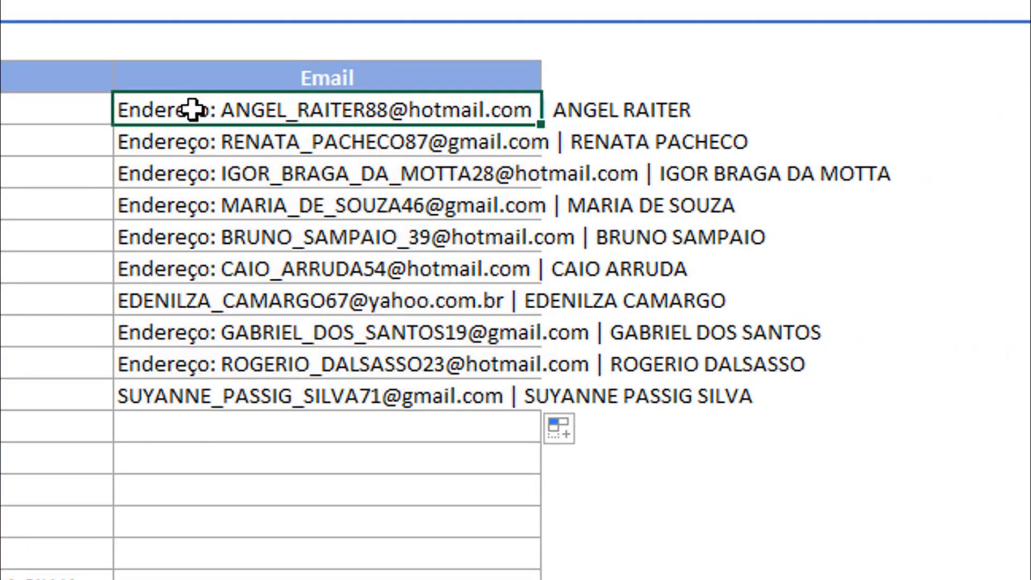
Wrap C6's formula in another SUBSTITUIR, giving =SUBSTITUIR(SUBSTITUIR(B6;"Email: ";"");"Endereço: ";"")
{"action": "double_click", "coordinate": [753, 155]}
{"action": "left_click", "coordinate": [130, 110]}
{"action": "type", "text": "subSUBSTITUIR(B6;\"Email: \";\""}
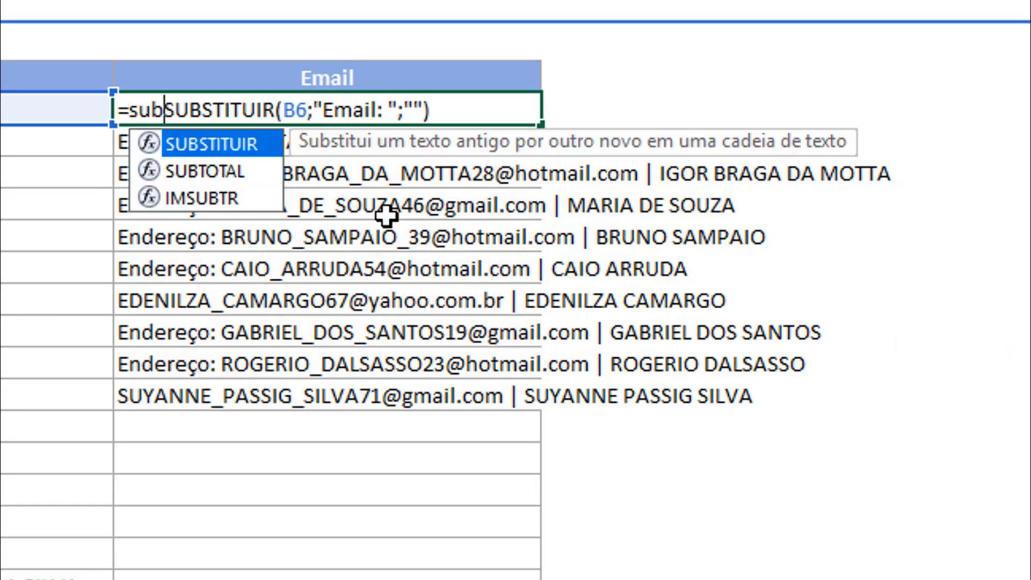
{"action": "key", "text": "Tab"}
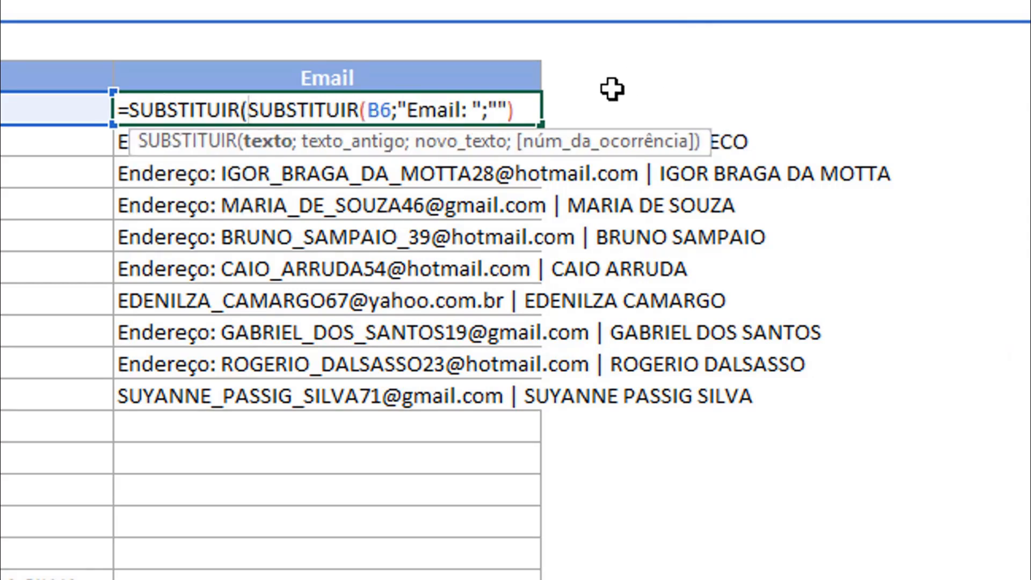
{"action": "left_click", "coordinate": [527, 111]}
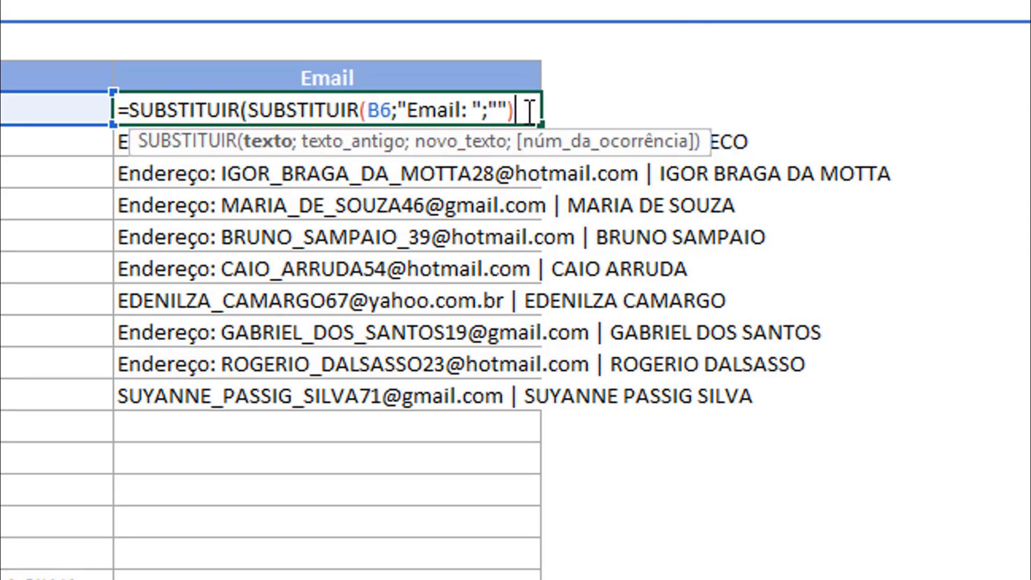
{"action": "type", "text": ";"}
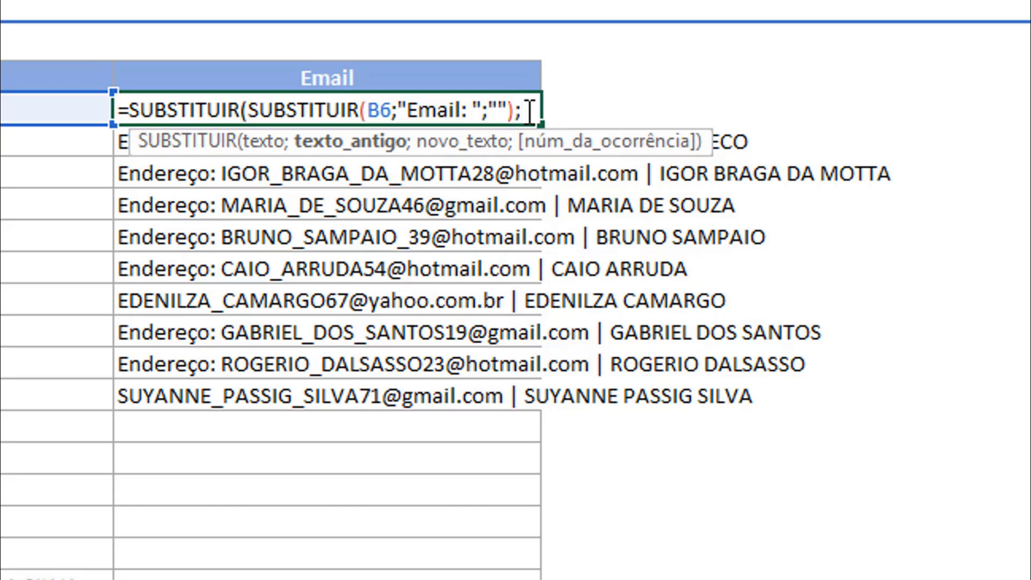
{"action": "type", "text": "\"Ende"}
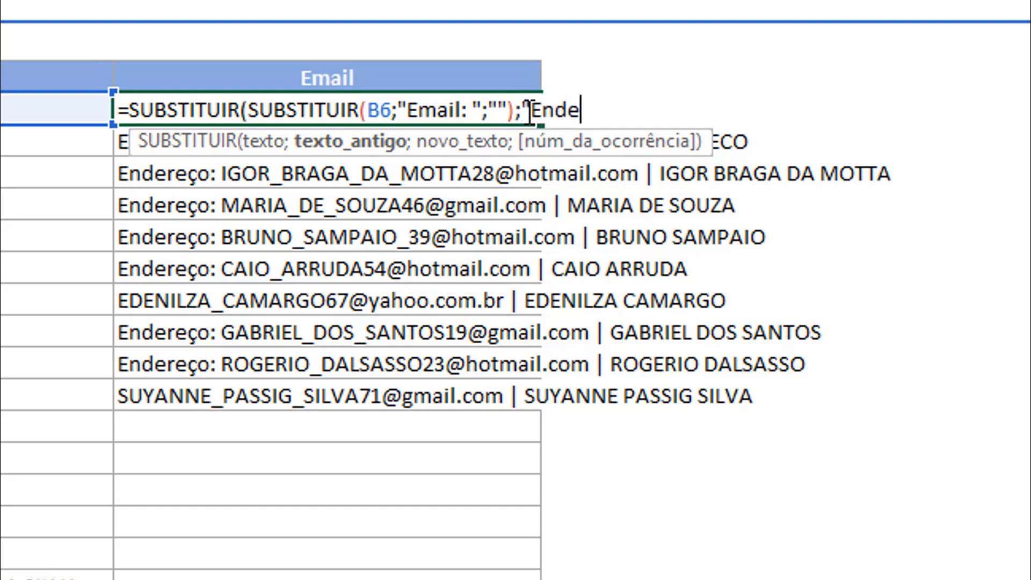
{"action": "type", "text": "reço:"}
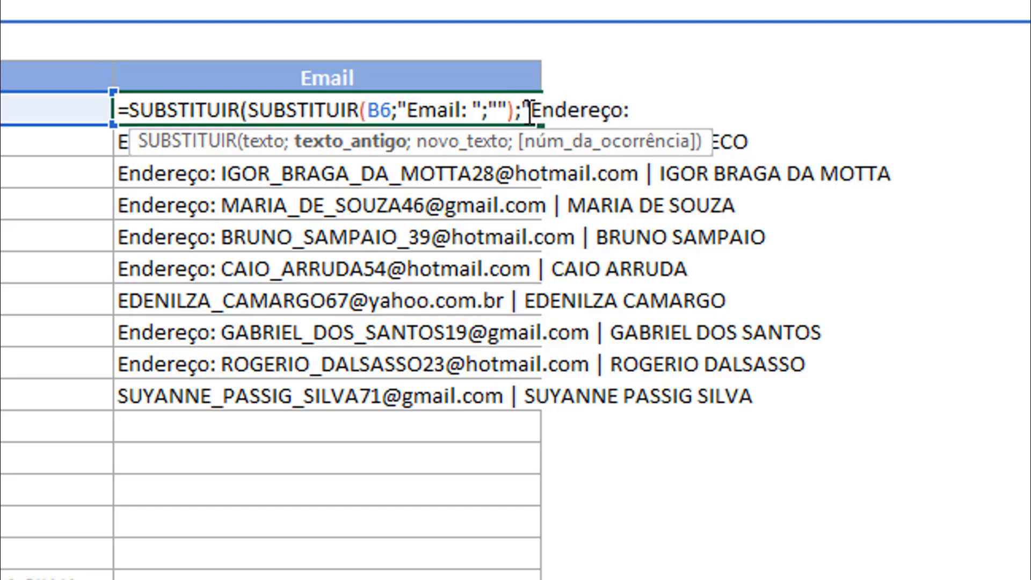
{"action": "type", "text": " \";\"\""}
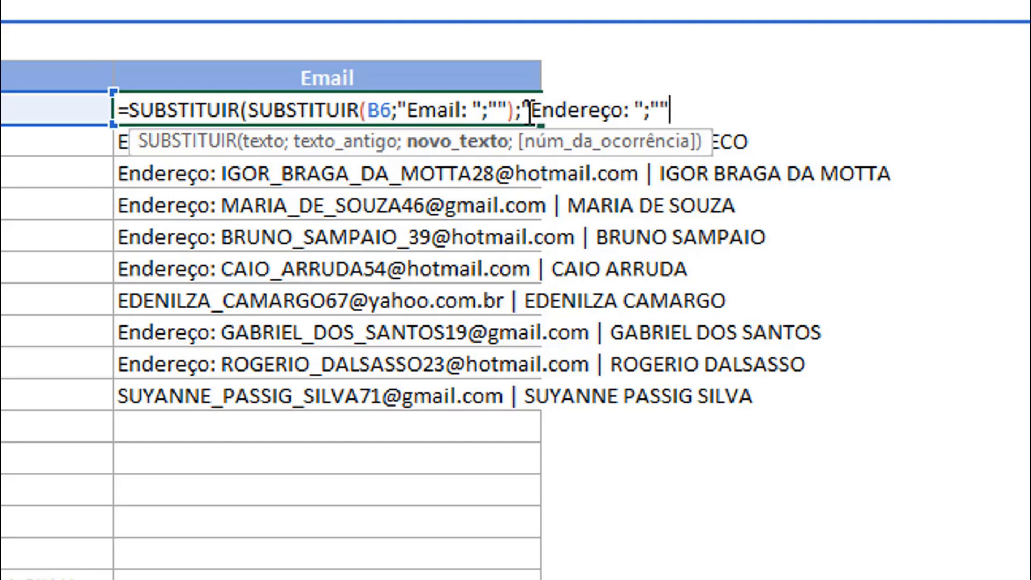
{"action": "type", "text": ")"}
{"action": "key", "text": "Return"}
Fill C6's nested SUBSTITUIR formula down the Email column and autofit the width of column C
{"action": "left_click", "coordinate": [517, 109]}
{"action": "double_click", "coordinate": [541, 125]}
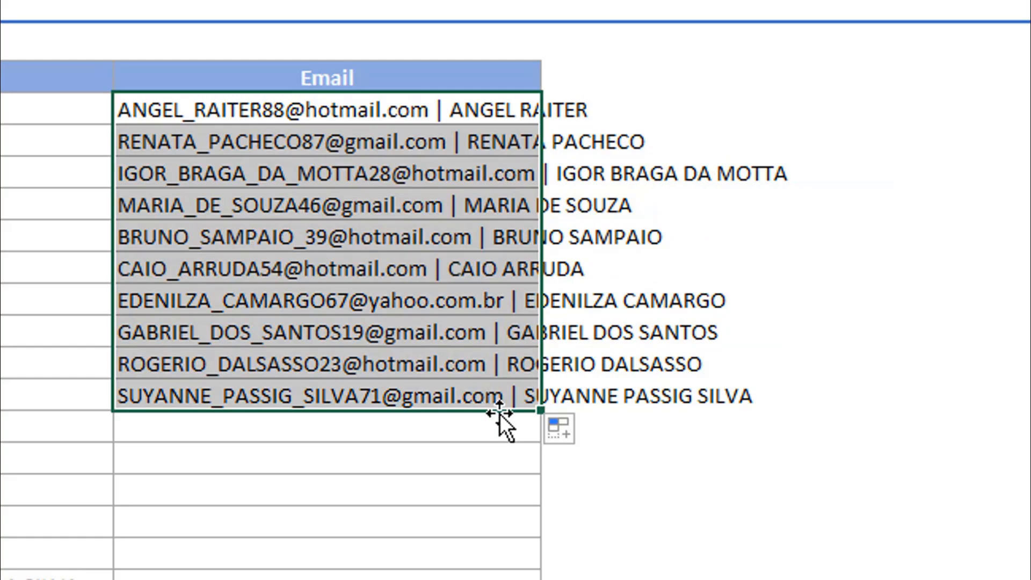
{"action": "left_click", "coordinate": [310, 173]}
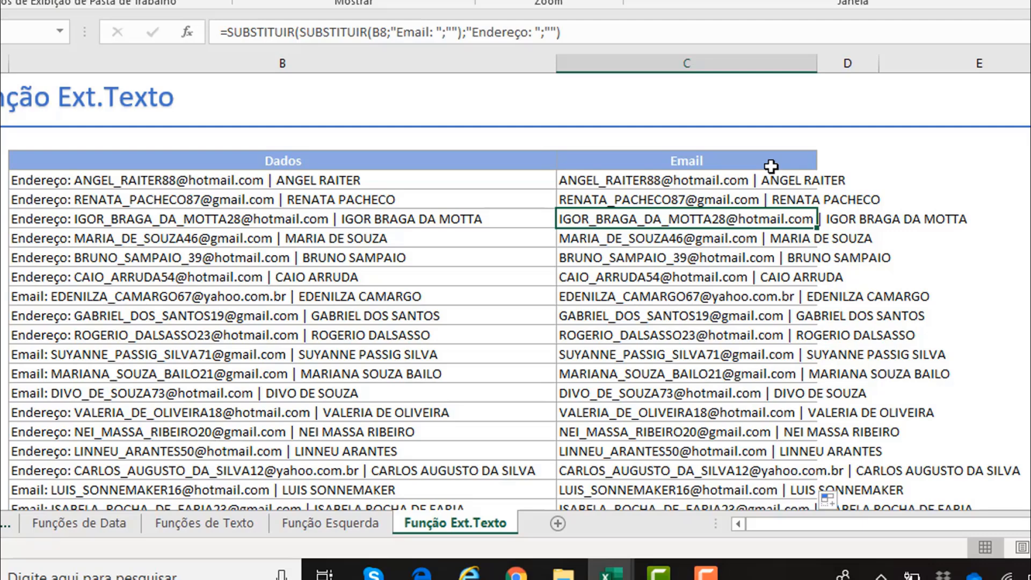
{"action": "double_click", "coordinate": [816, 63]}
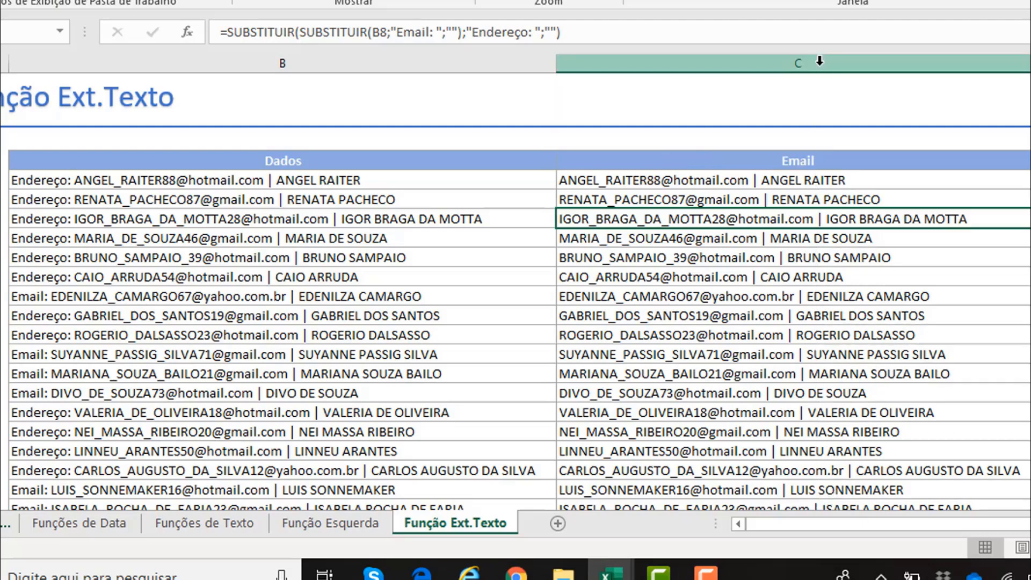
Wrap C6's nested SUBSTITUIR formula in EXT.TEXTO as its text argument and set the starting number to 1
{"action": "left_click", "coordinate": [589, 180]}
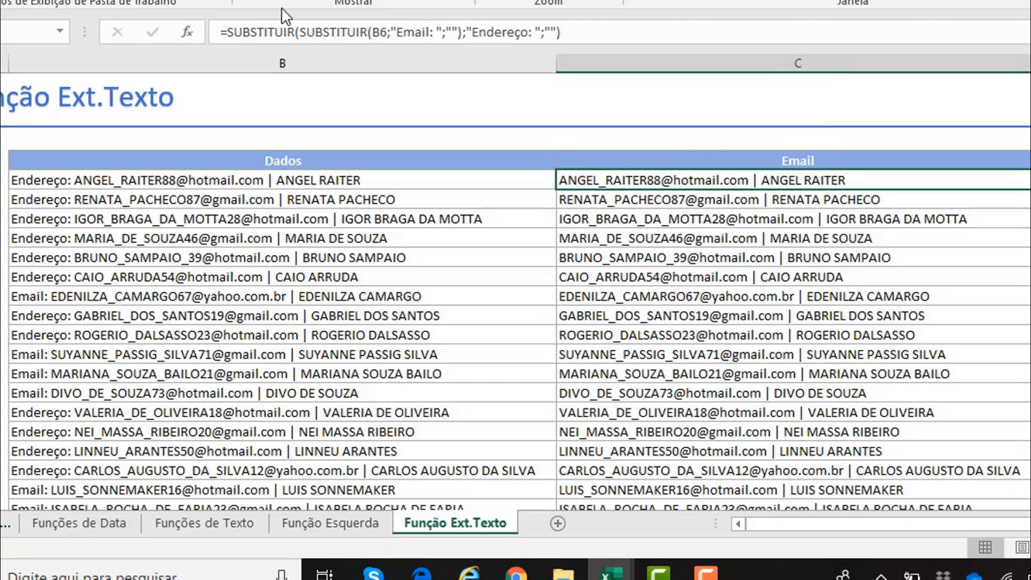
{"action": "left_click", "coordinate": [226, 31]}
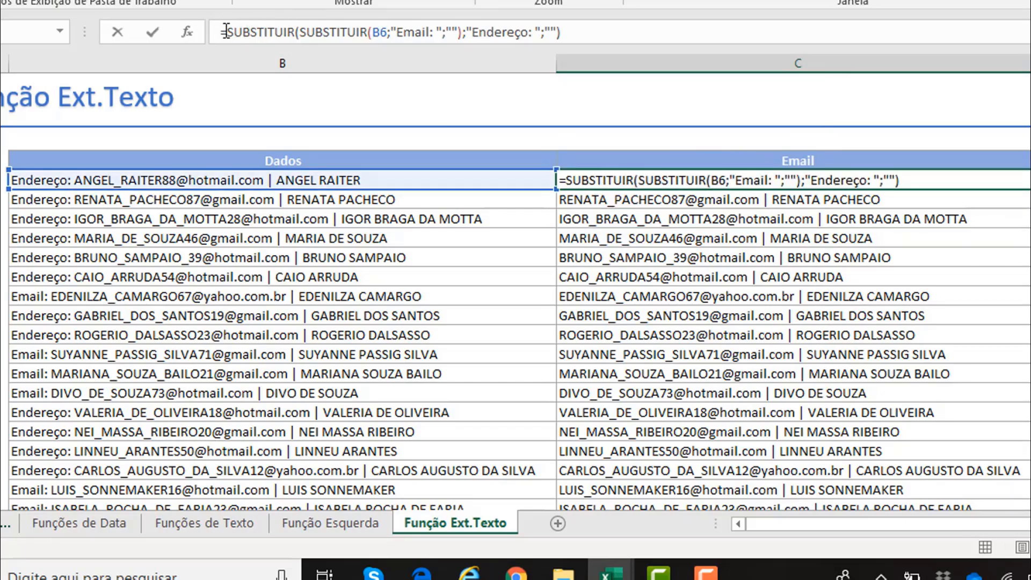
{"action": "left_click_drag", "start_coordinate": [228, 29], "coordinate": [567, 31]}
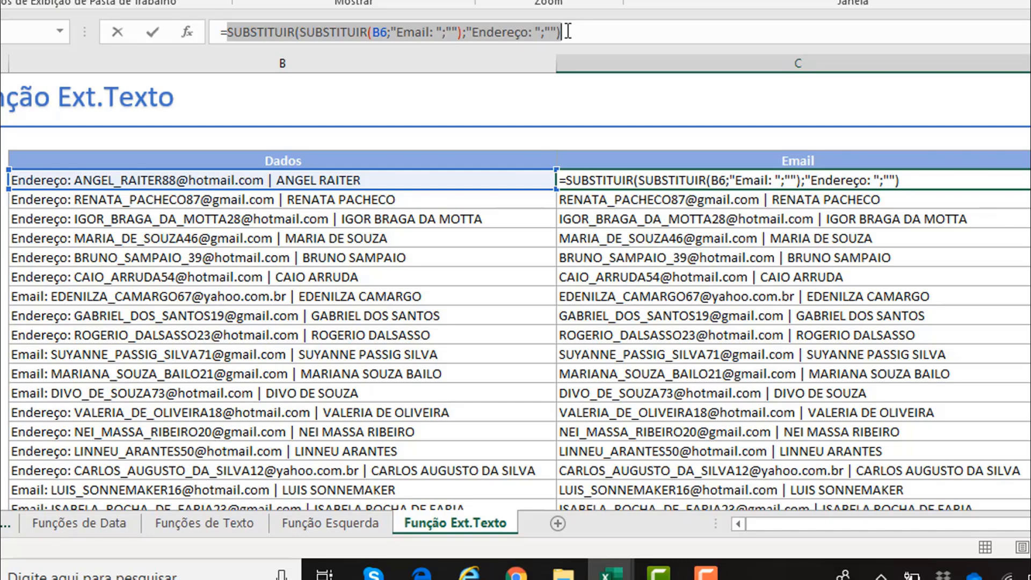
{"action": "left_click", "coordinate": [228, 33]}
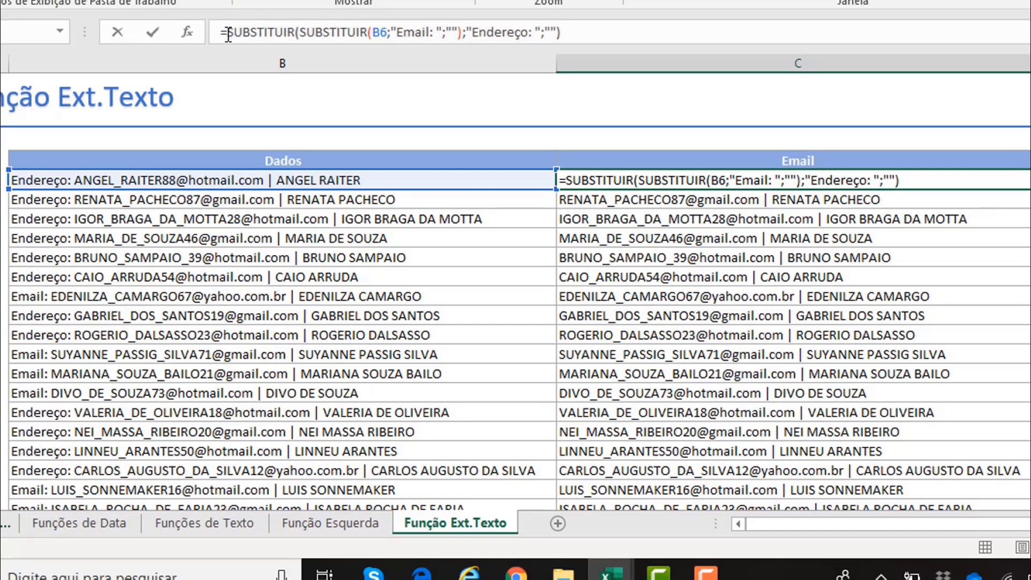
{"action": "type", "text": "E"}
{"action": "key", "text": "BackSpace"}
{"action": "type", "text": "ext"}
{"action": "key", "text": "Tab"}
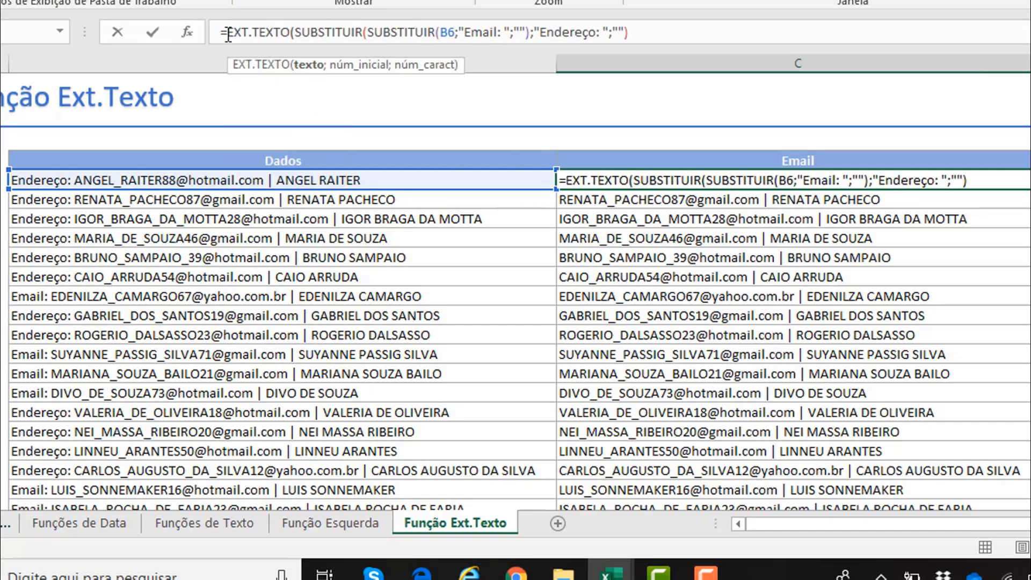
{"action": "left_click", "coordinate": [671, 37]}
{"action": "type", "text": ";"}
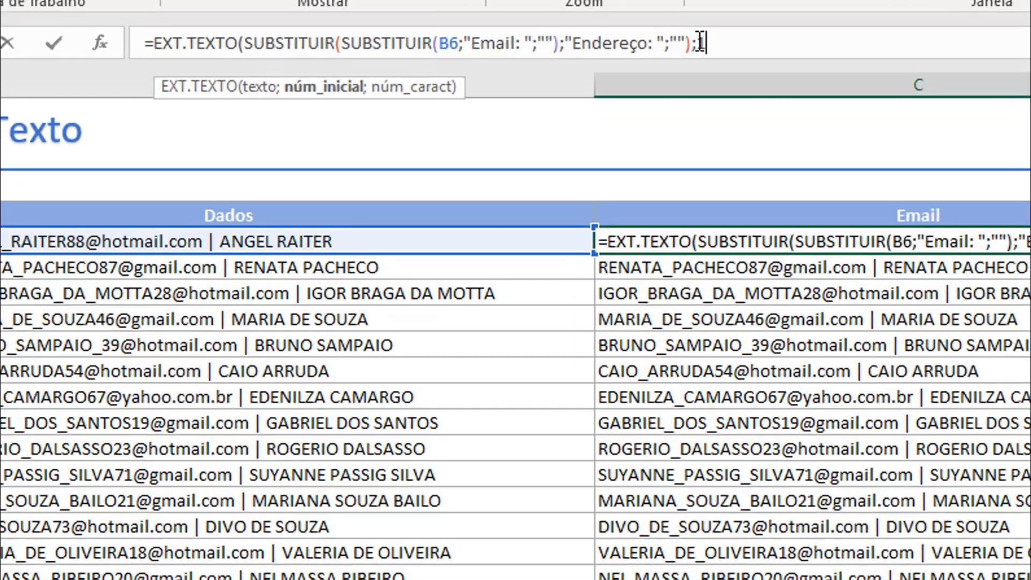
{"action": "type", "text": "1"}
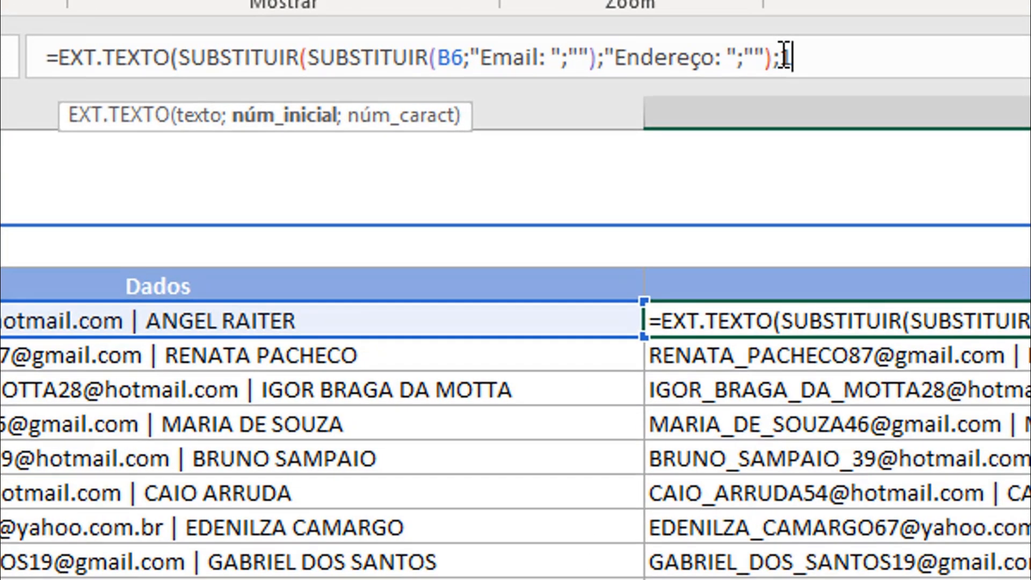
{"action": "type", "text": ";"}
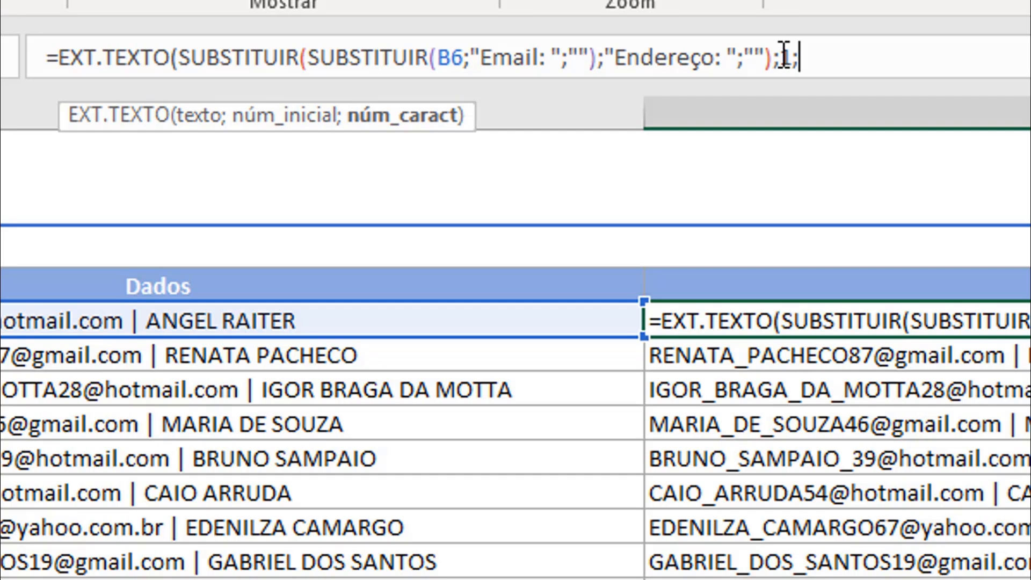
Start the character-count argument of C6's EXT.TEXTO with LOCALIZAR, using " |" as the search text
{"action": "type", "text": "loc"}
{"action": "key", "text": "Tab"}
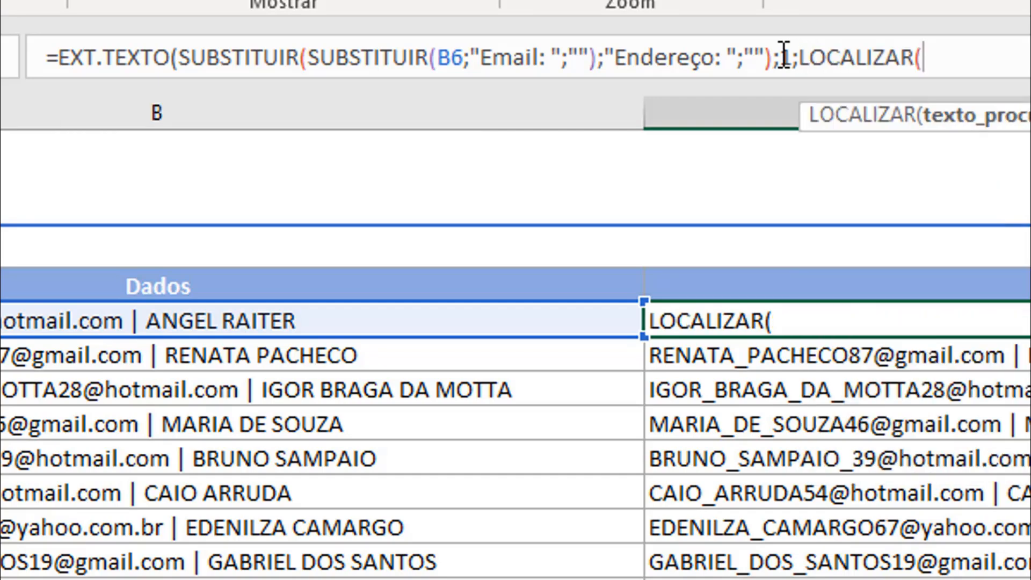
{"action": "type", "text": "\" "}
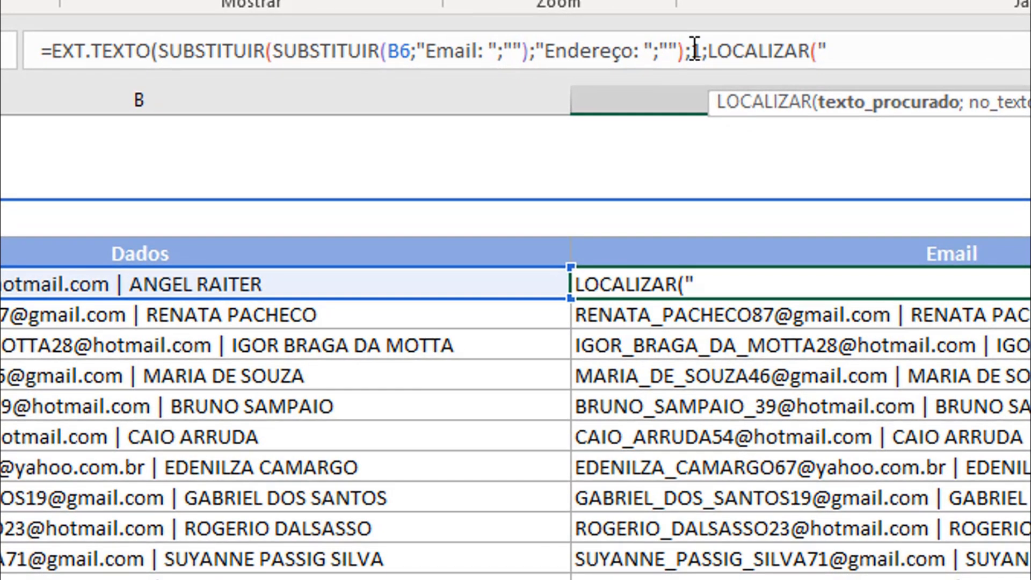
{"action": "type", "text": "| \""}
{"action": "key", "text": "BackSpace"}
{"action": "key", "text": "BackSpace"}
{"action": "type", "text": "\""}
{"action": "type", "text": ";"}
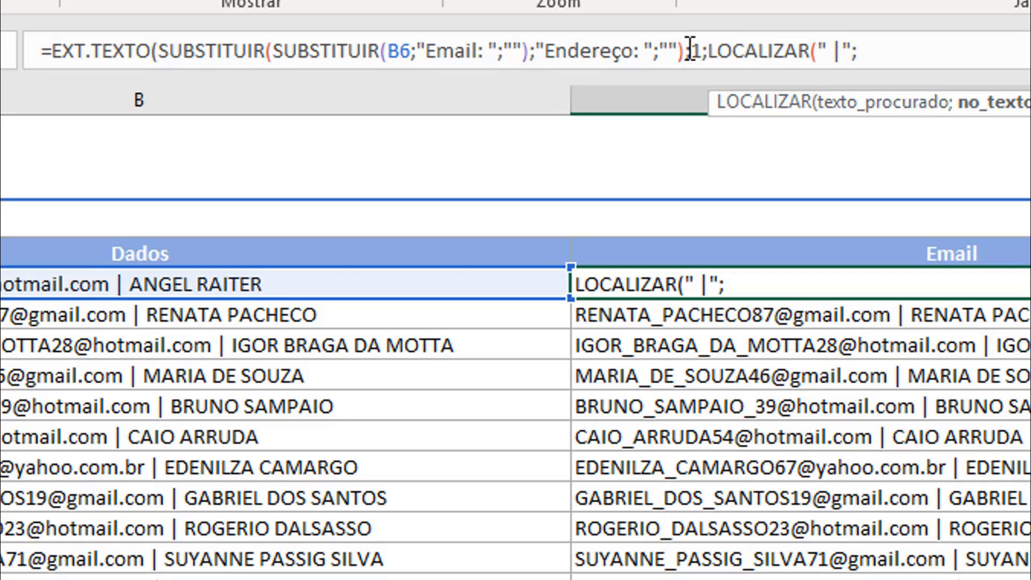
Copy C6's nested SUBSTITUIR expression into LOCALIZAR as the text to search, then close and enter the formula
{"action": "left_click_drag", "start_coordinate": [685, 51], "coordinate": [165, 59]}
{"action": "key", "text": "ctrl+c"}
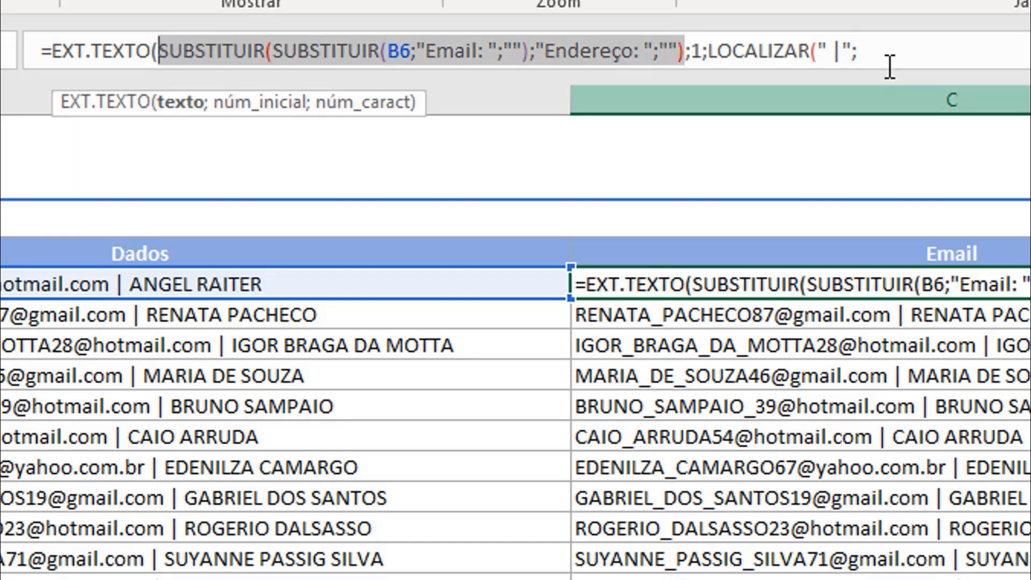
{"action": "left_click", "coordinate": [880, 54]}
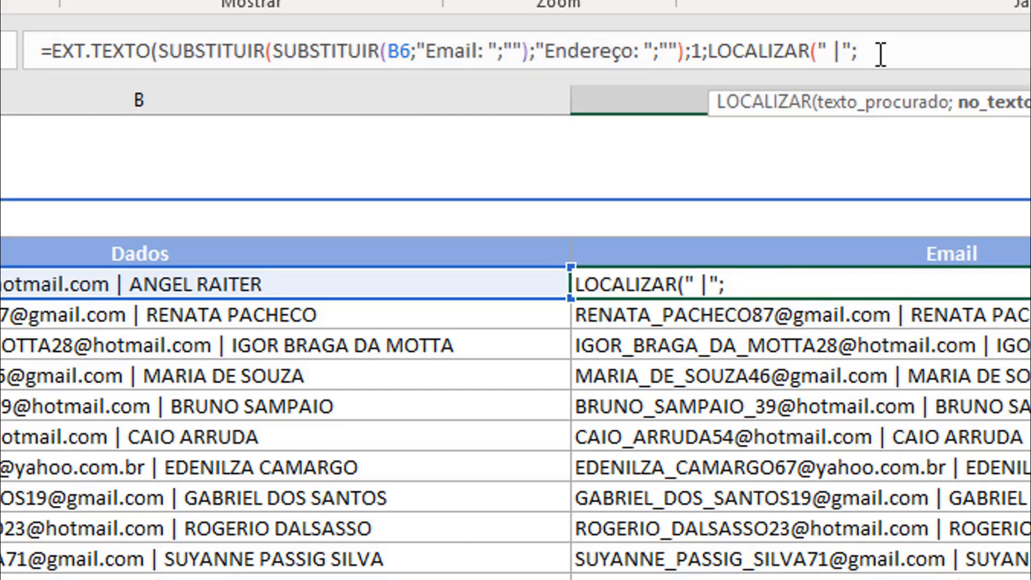
{"action": "key", "text": "ctrl+v"}
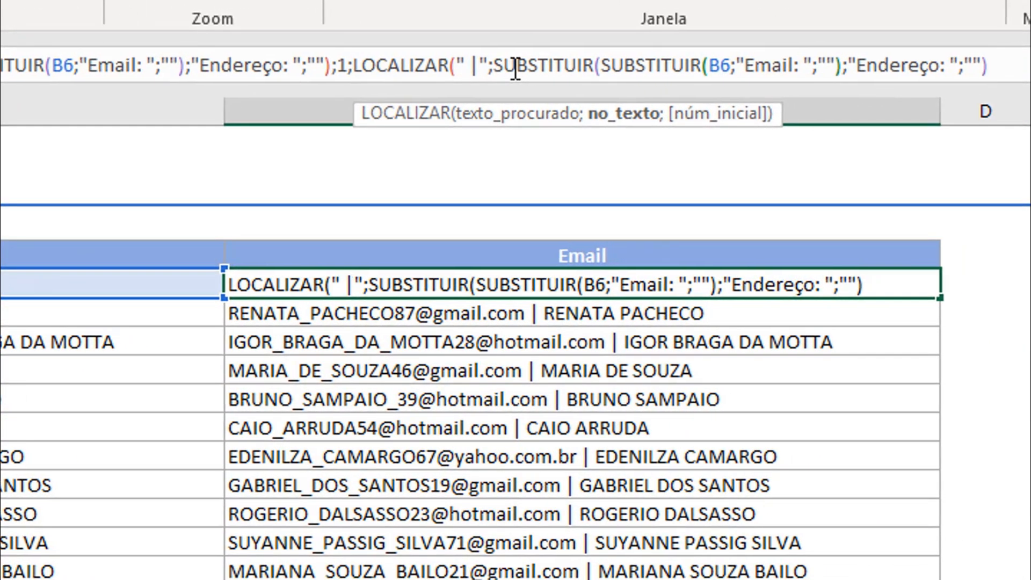
{"action": "type", "text": ";"}
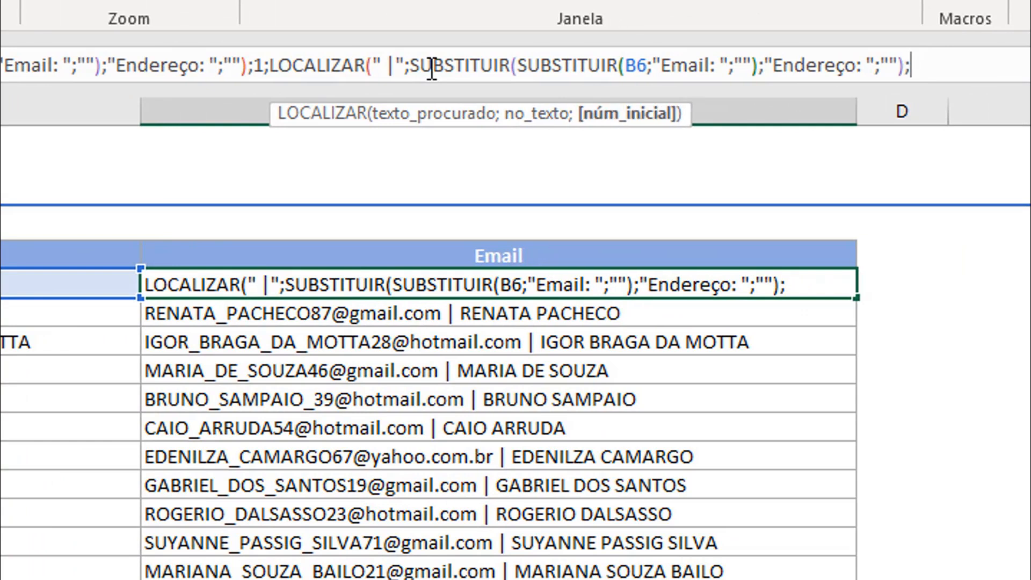
{"action": "key", "text": "BackSpace"}
{"action": "type", "text": ")"}
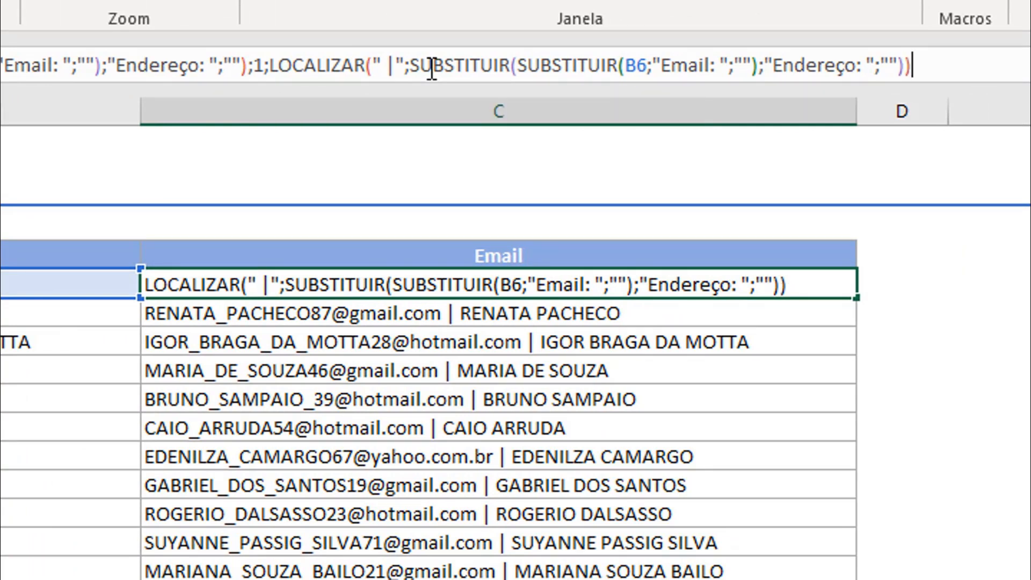
{"action": "type", "text": ")"}
{"action": "key", "text": "Return"}
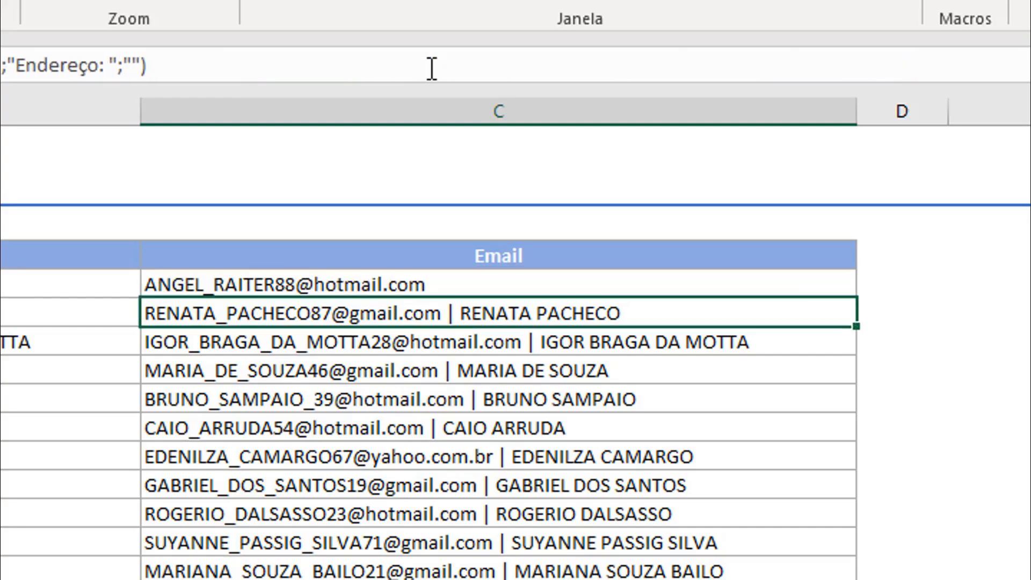
Fill C6's EXT.TEXTO formula down the whole Email column
{"action": "left_click", "coordinate": [740, 280]}
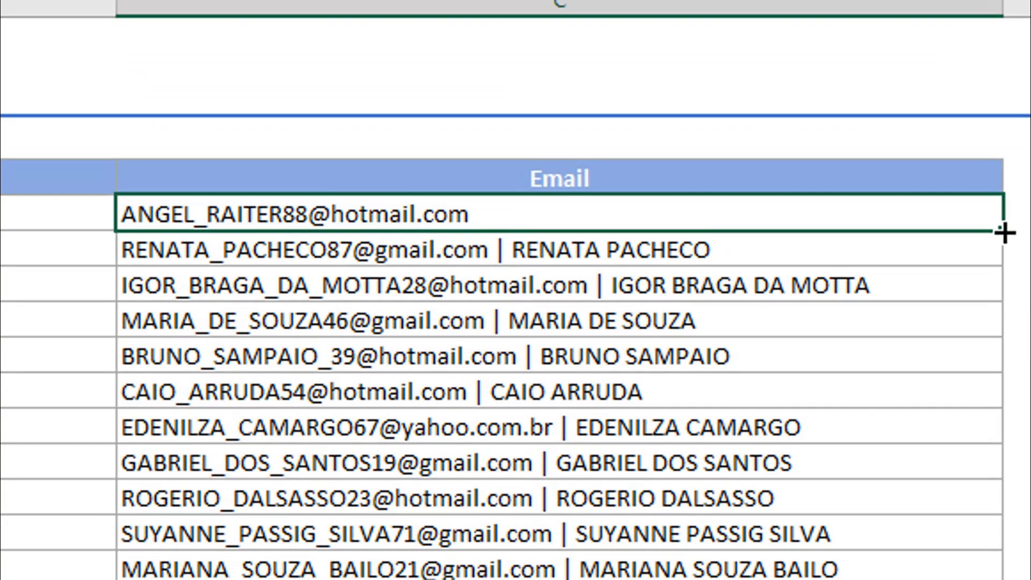
{"action": "double_click", "coordinate": [868, 292]}
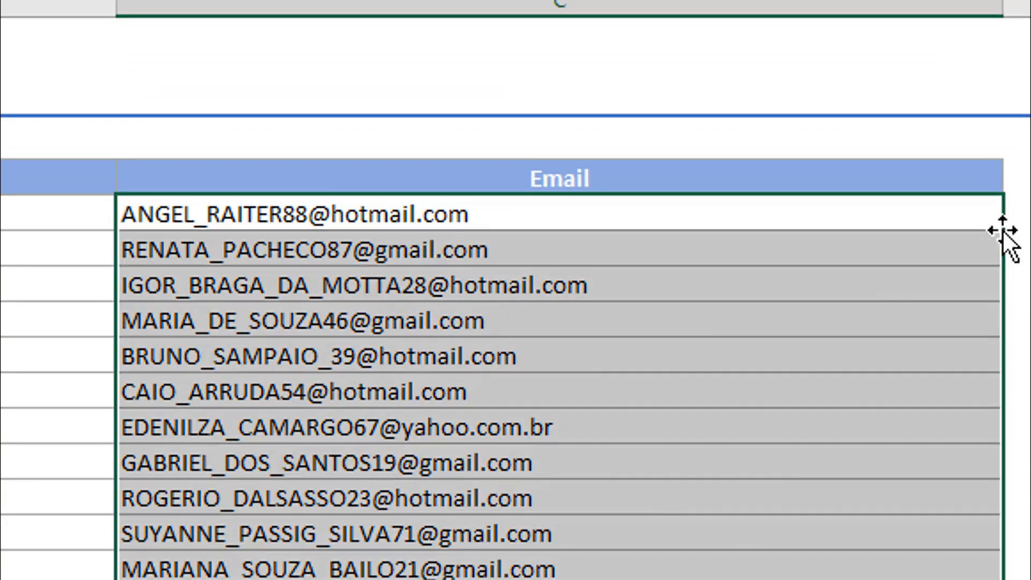
{"action": "left_click", "coordinate": [566, 568]}
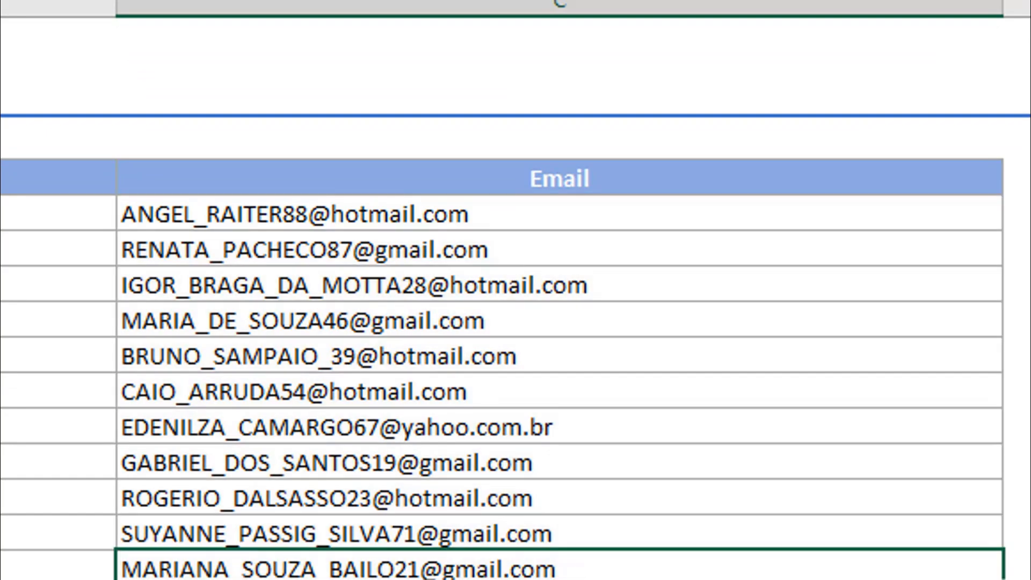
Split C6's formula onto two lines, with the LOCALIZAR part indented on the second line
{"action": "left_click", "coordinate": [397, 213]}
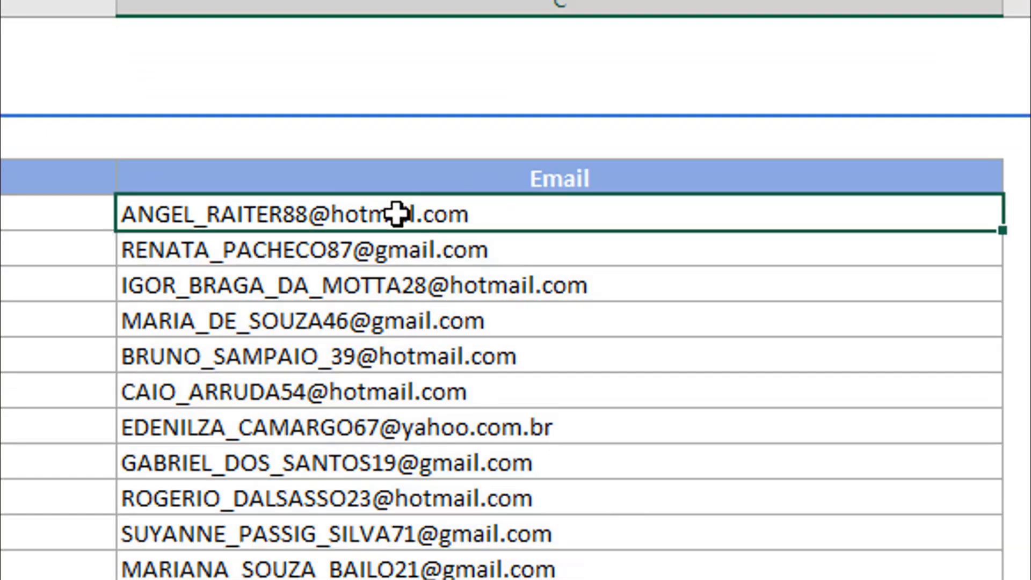
{"action": "double_click", "coordinate": [397, 213]}
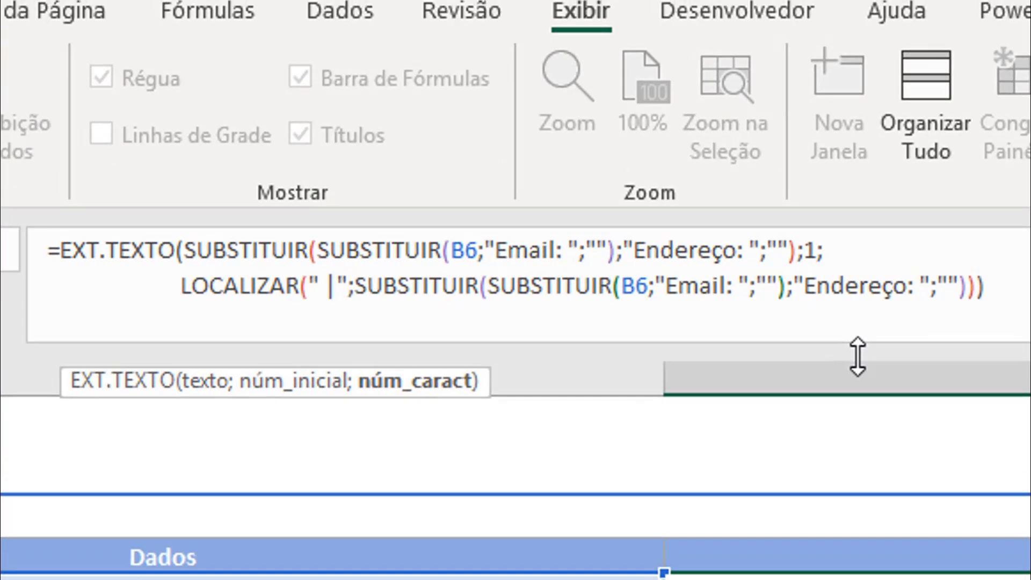
{"action": "key", "text": "Return"}
{"action": "key", "text": "Up"}
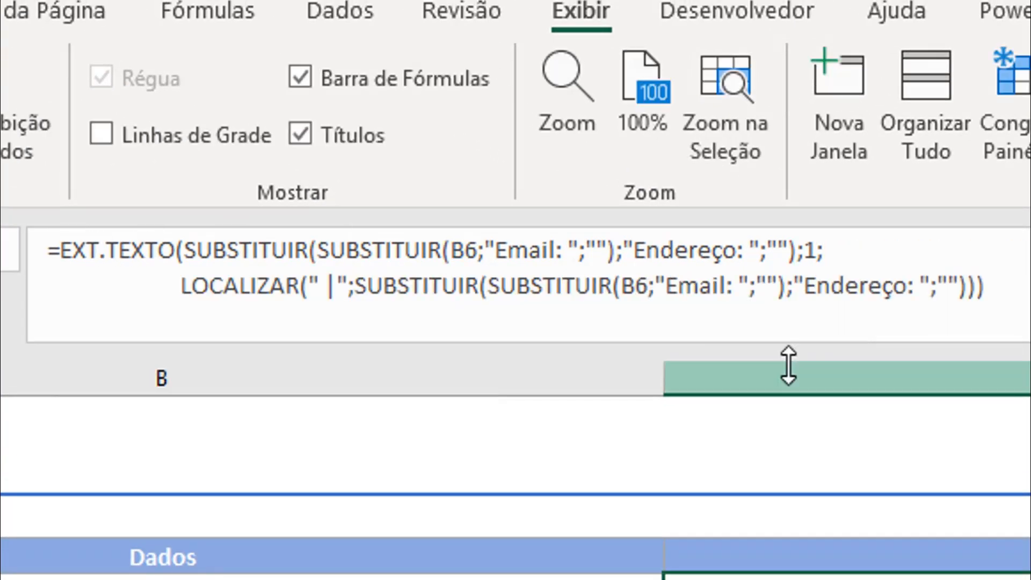
Examine each argument of C6's EXT.TEXTO formula: the nested SUBSTITUIR text, the start position 1 and the LOCALIZAR character count
{"action": "left_click", "coordinate": [212, 287]}
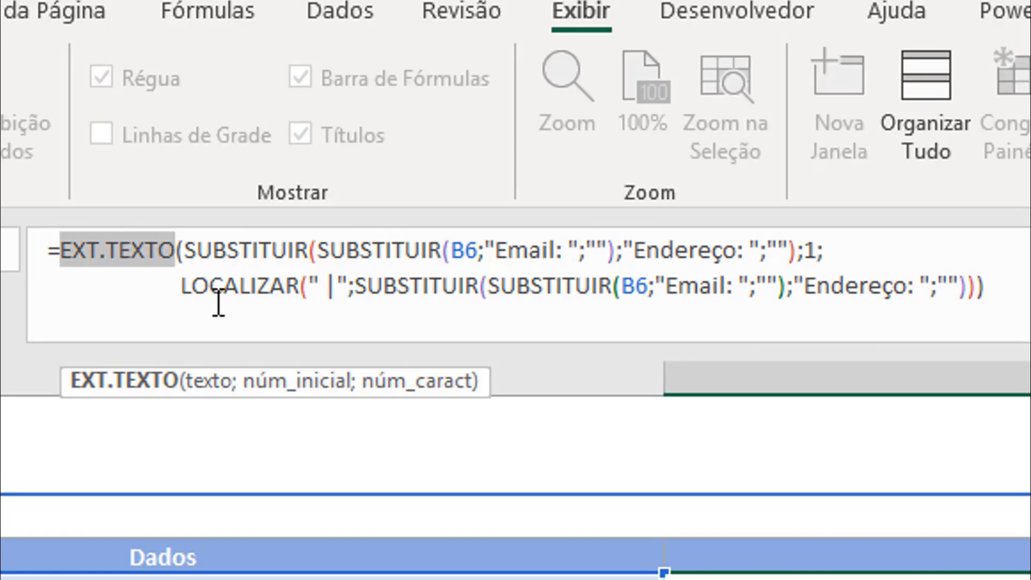
{"action": "left_click_drag", "start_coordinate": [63, 250], "coordinate": [188, 250]}
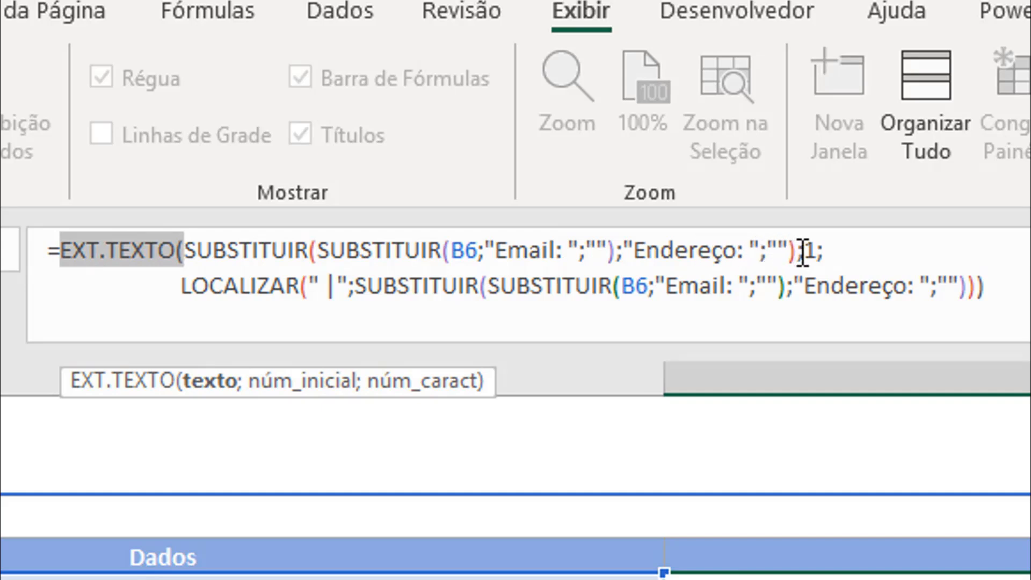
{"action": "left_click_drag", "start_coordinate": [797, 249], "coordinate": [817, 250]}
{"action": "left_click_drag", "start_coordinate": [186, 285], "coordinate": [983, 291]}
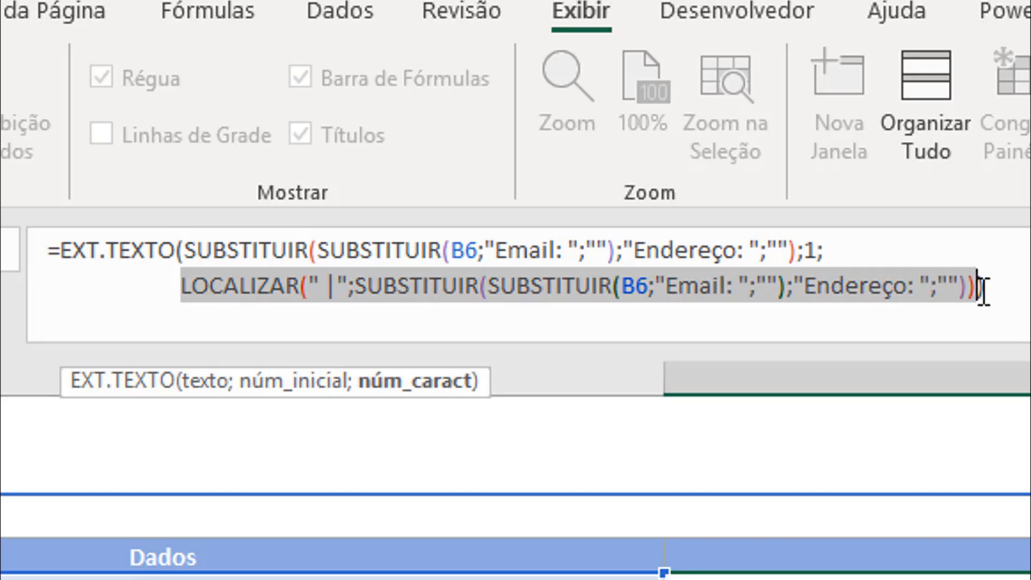
{"action": "left_click", "coordinate": [563, 285]}
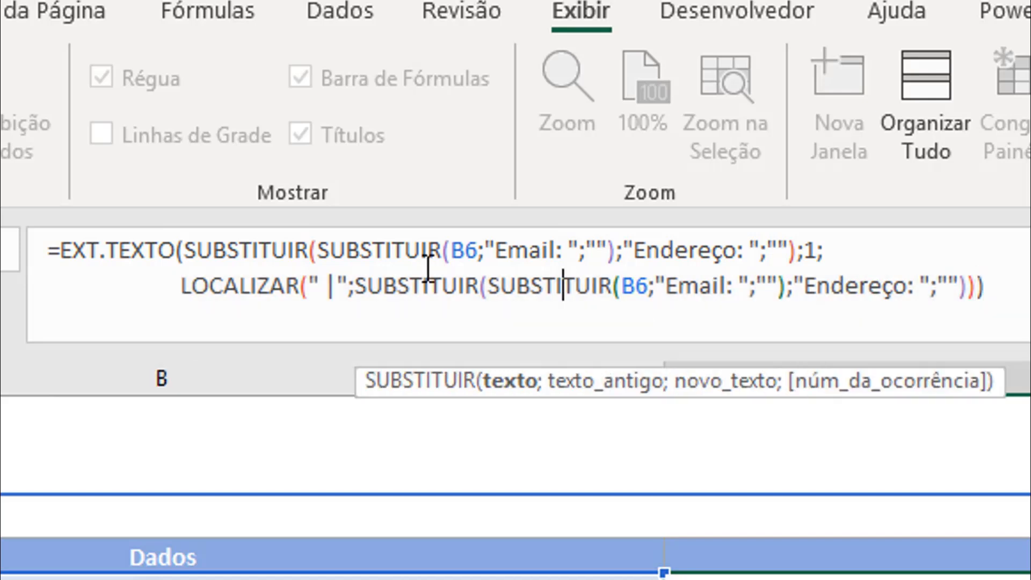
{"action": "left_click_drag", "start_coordinate": [177, 248], "coordinate": [799, 248]}
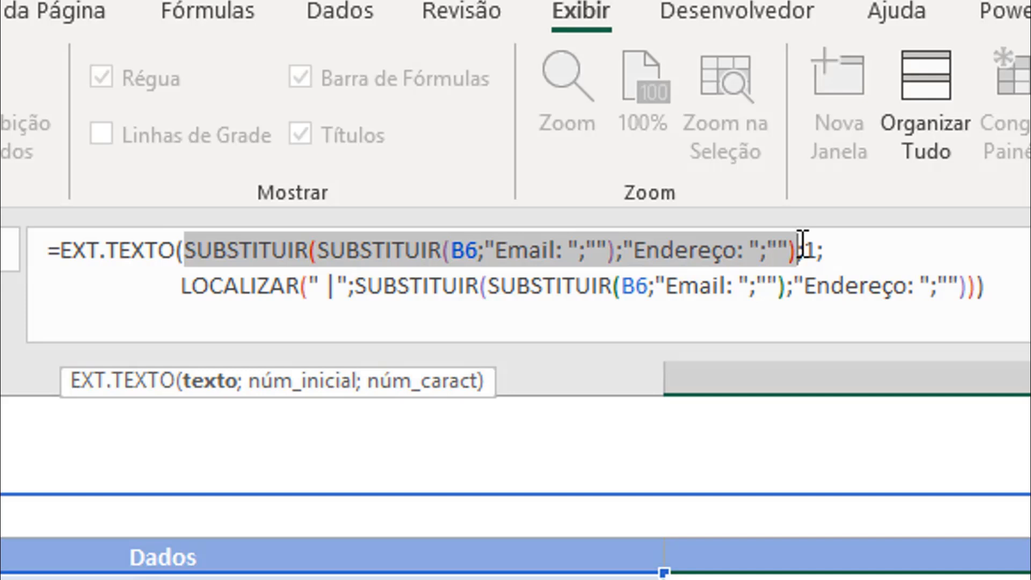
{"action": "key", "text": "Return"}
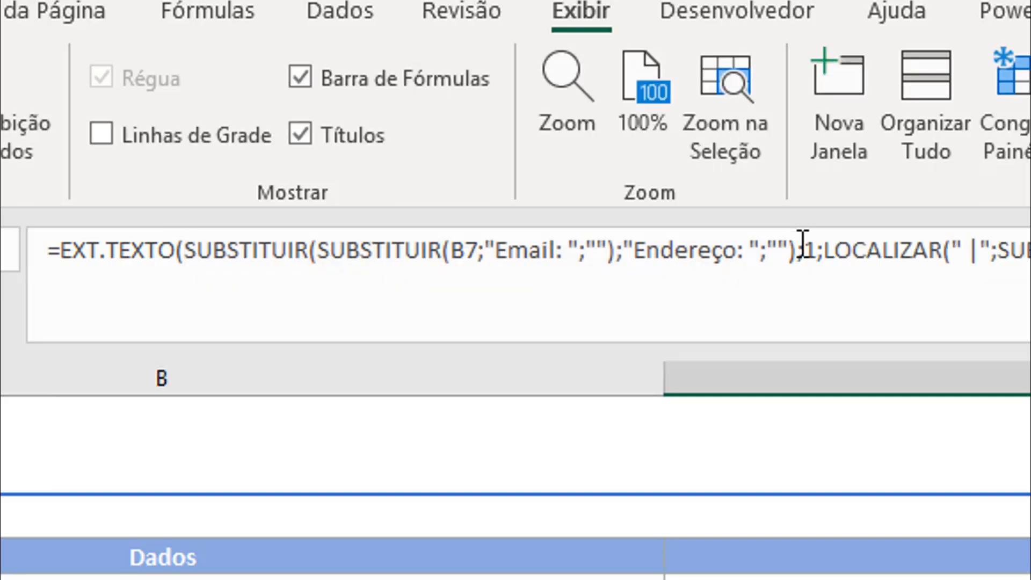
Compare C6's two-line formula with the single-line formulas in the cells below it, ending on C6
{"action": "key", "text": "Up"}
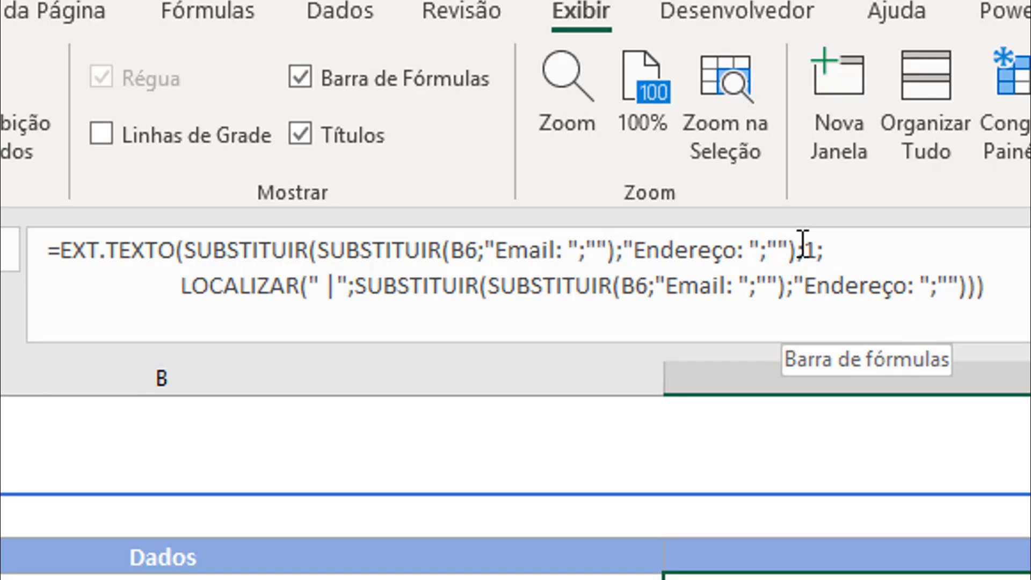
{"action": "key", "text": "Down"}
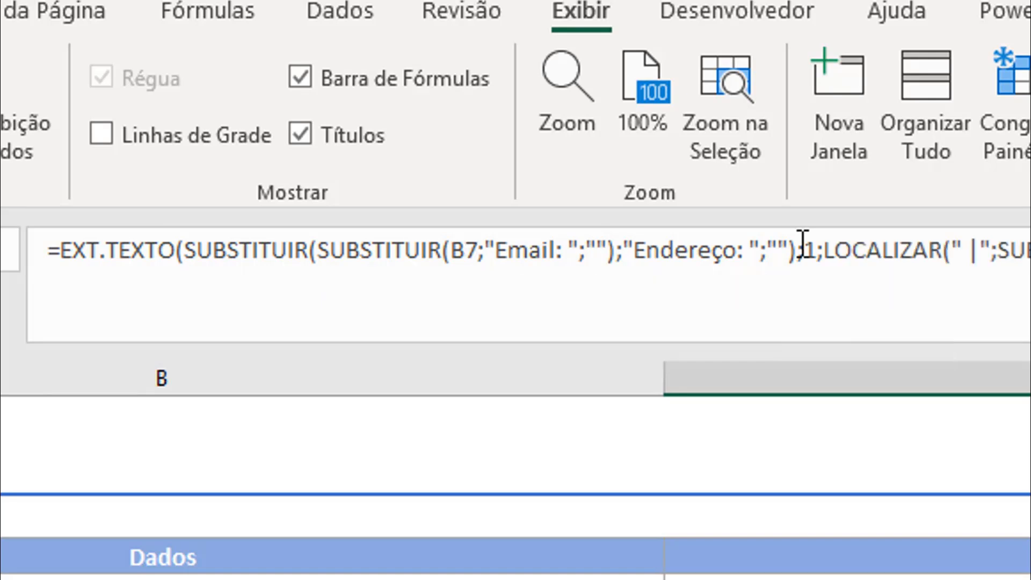
{"action": "key", "text": "Down"}
{"action": "key", "text": "Up"}
{"action": "key", "text": "Up"}
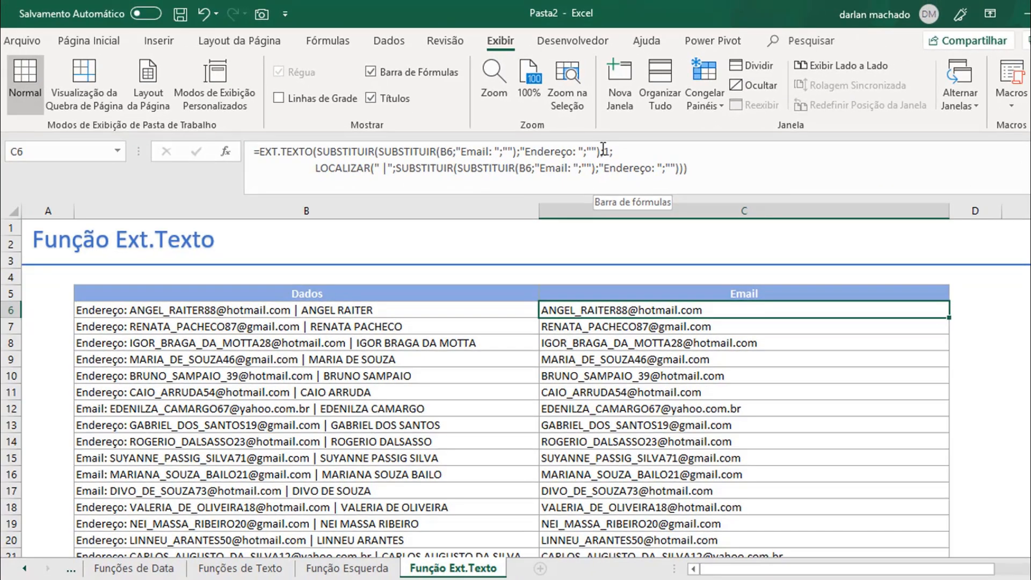